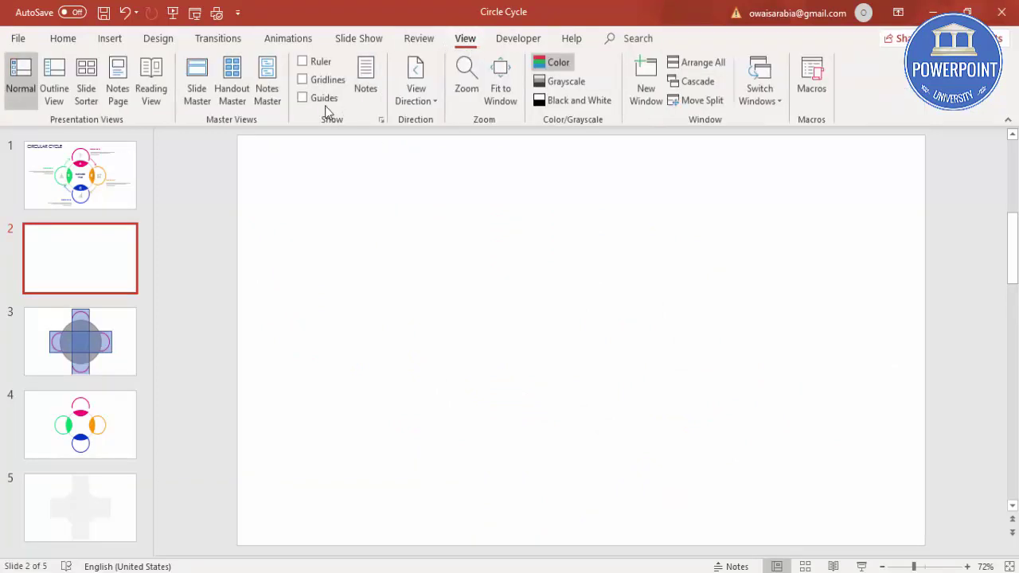
Draw a circle and centre it horizontally and vertically on the slide.
{"action": "left_click", "coordinate": [109, 38]}
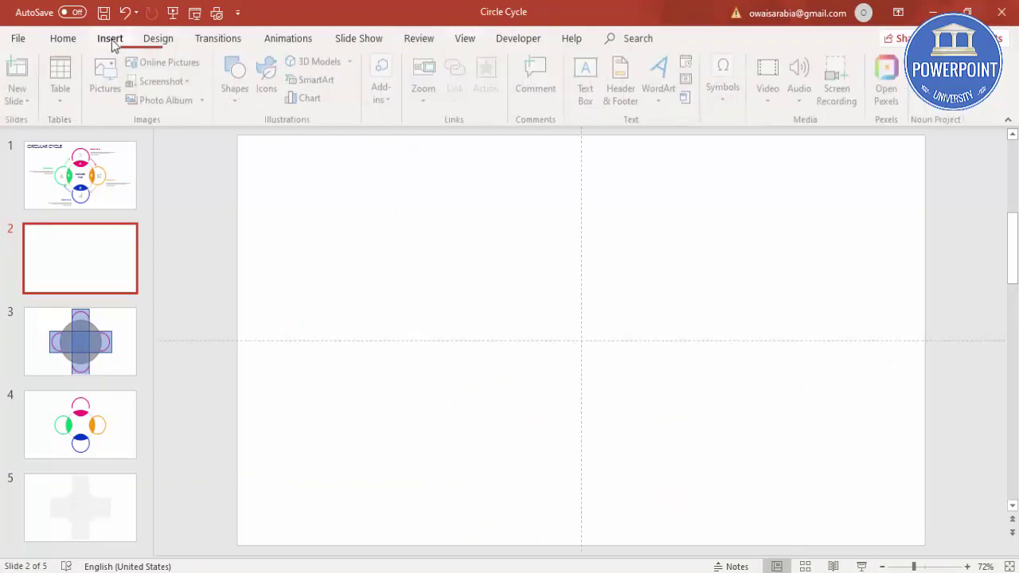
{"action": "left_click", "coordinate": [243, 100]}
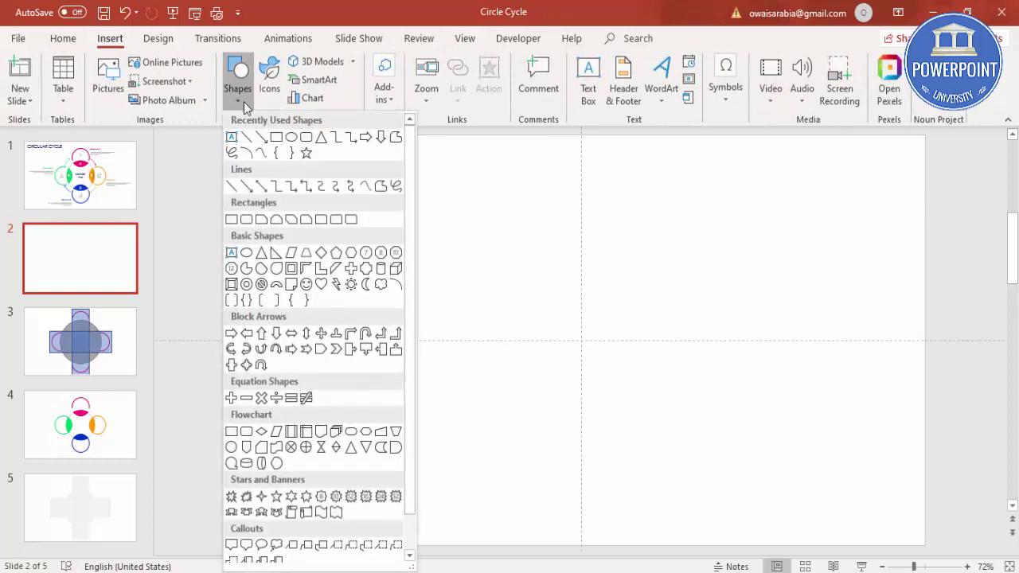
{"action": "left_click", "coordinate": [244, 253]}
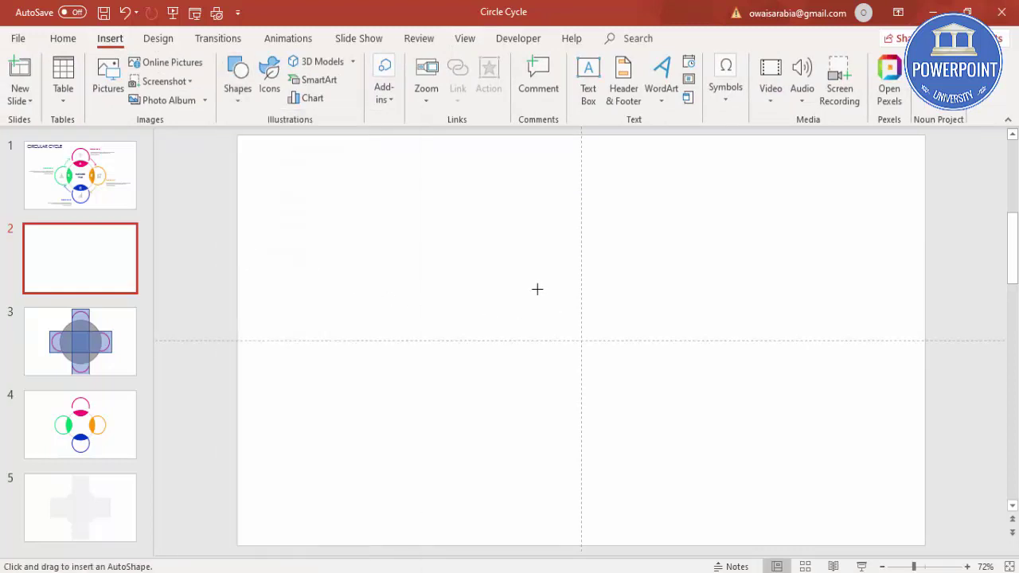
{"action": "left_click_drag", "start_coordinate": [523, 274], "coordinate": [659, 432]}
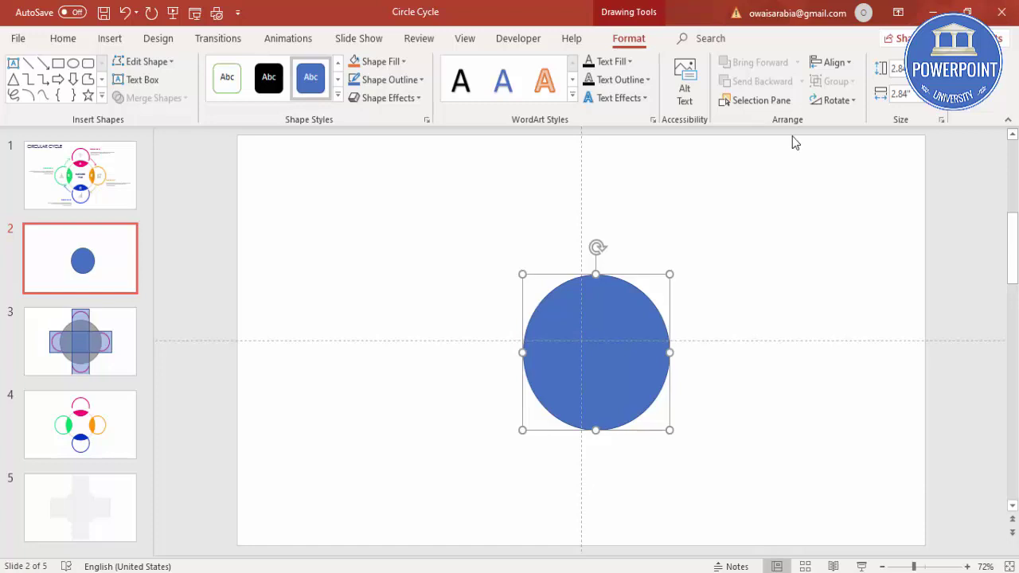
{"action": "left_click", "coordinate": [836, 64]}
{"action": "left_click", "coordinate": [857, 102]}
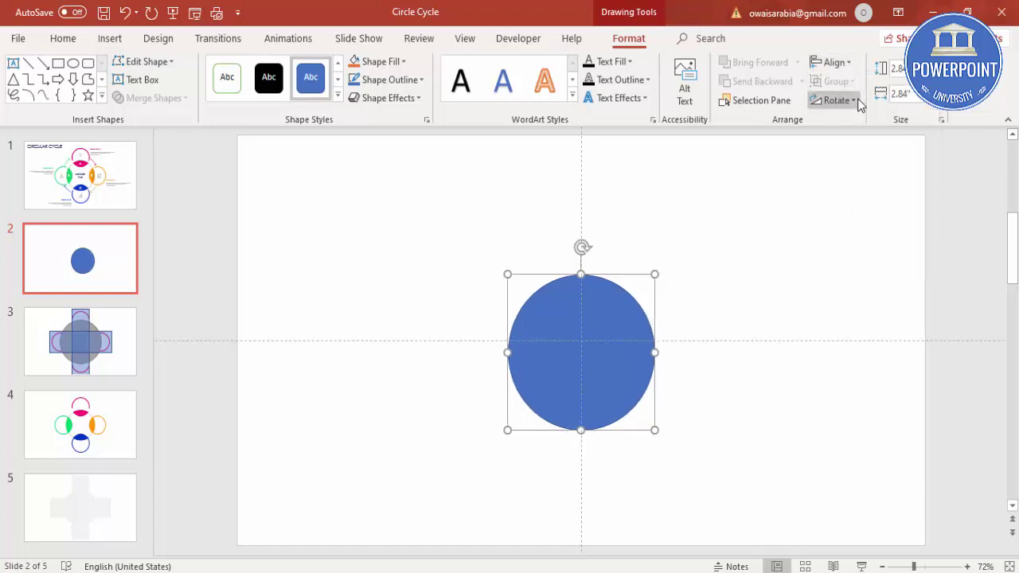
{"action": "left_click", "coordinate": [835, 64]}
{"action": "left_click", "coordinate": [859, 160]}
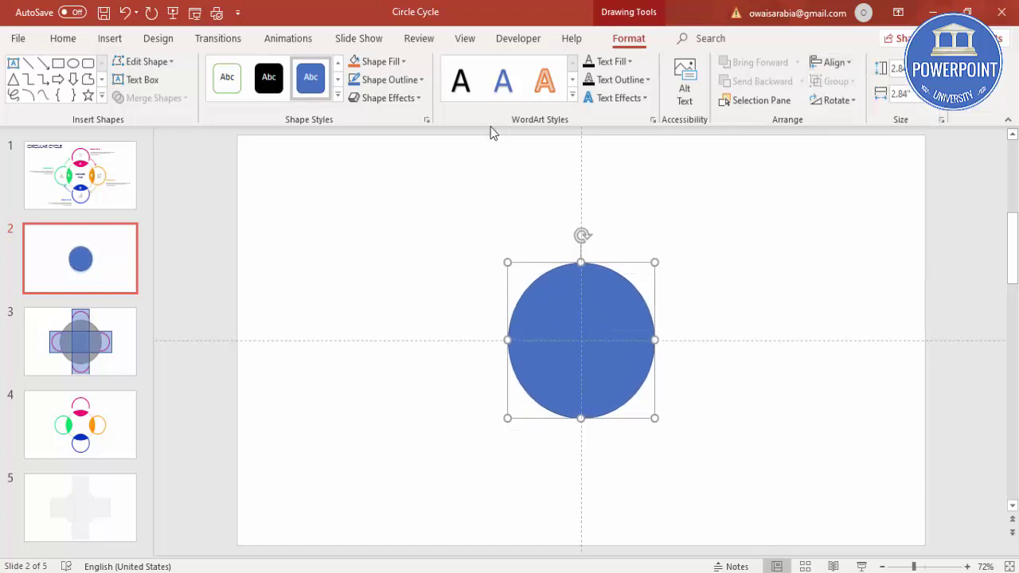
Fill the circle light grey with no outline and enlarge it to about 3.3 inches.
{"action": "left_click", "coordinate": [386, 67]}
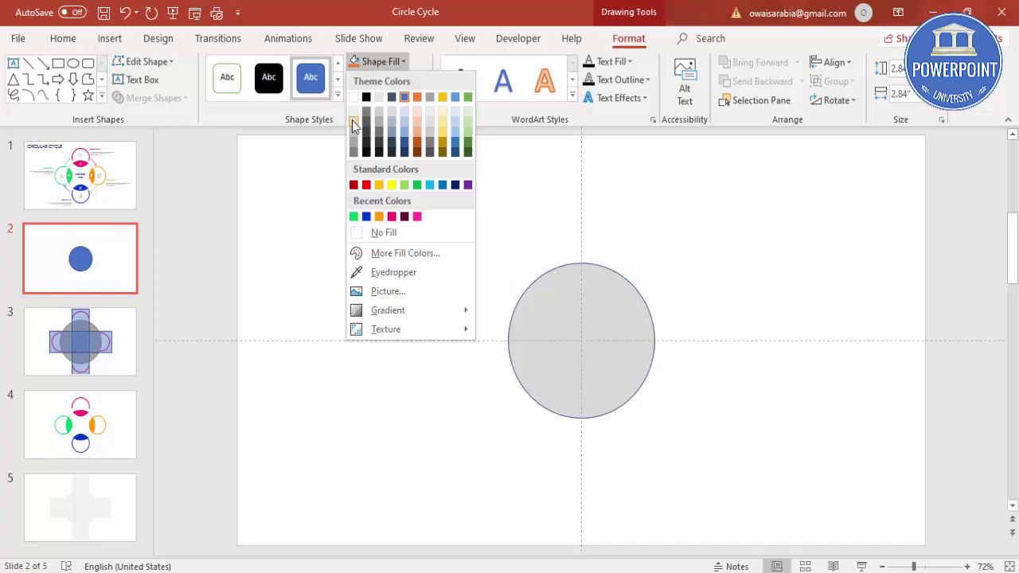
{"action": "left_click", "coordinate": [379, 110]}
{"action": "left_click", "coordinate": [408, 89]}
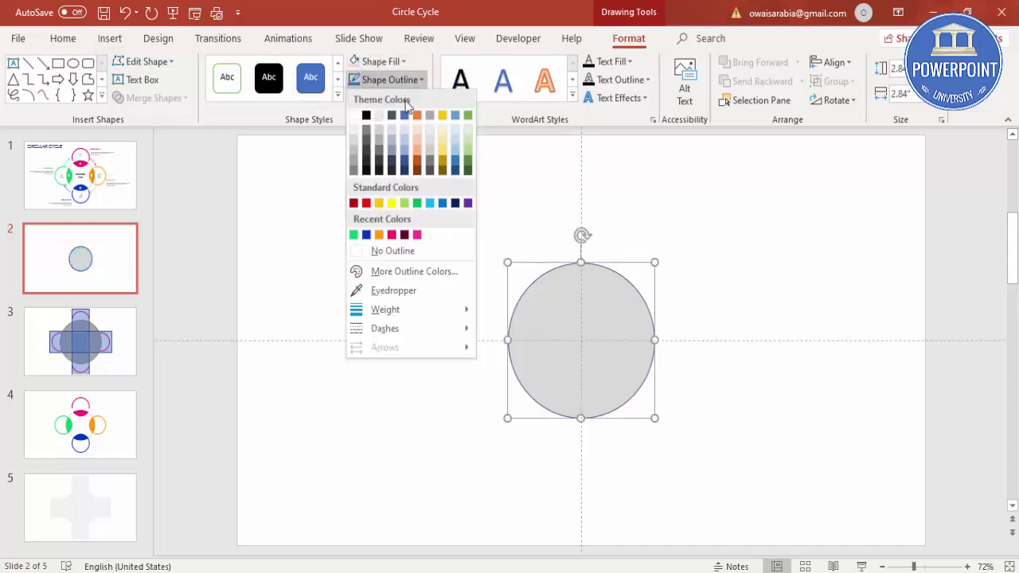
{"action": "left_click", "coordinate": [399, 255]}
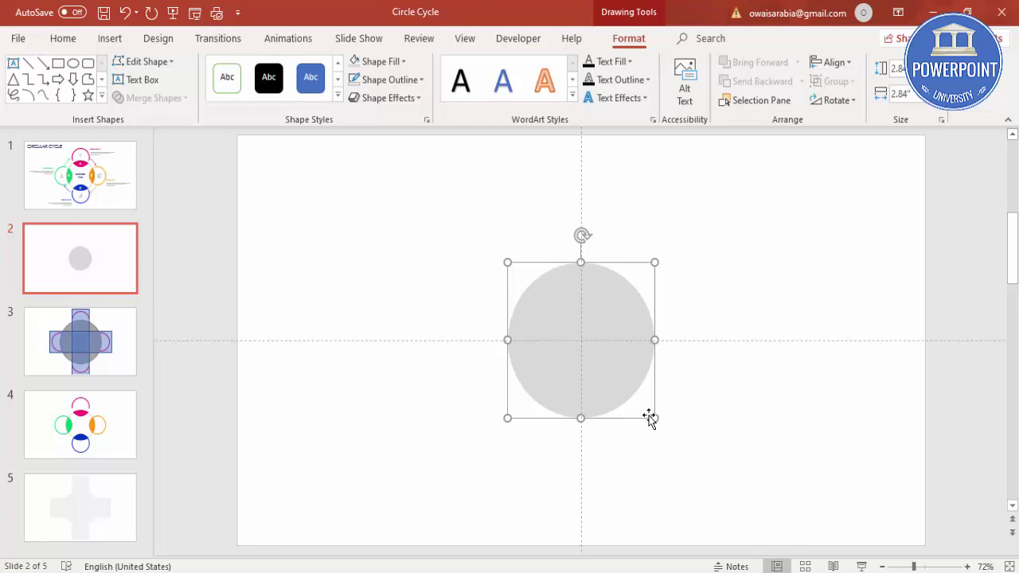
{"action": "left_click_drag", "start_coordinate": [654, 417], "coordinate": [673, 422]}
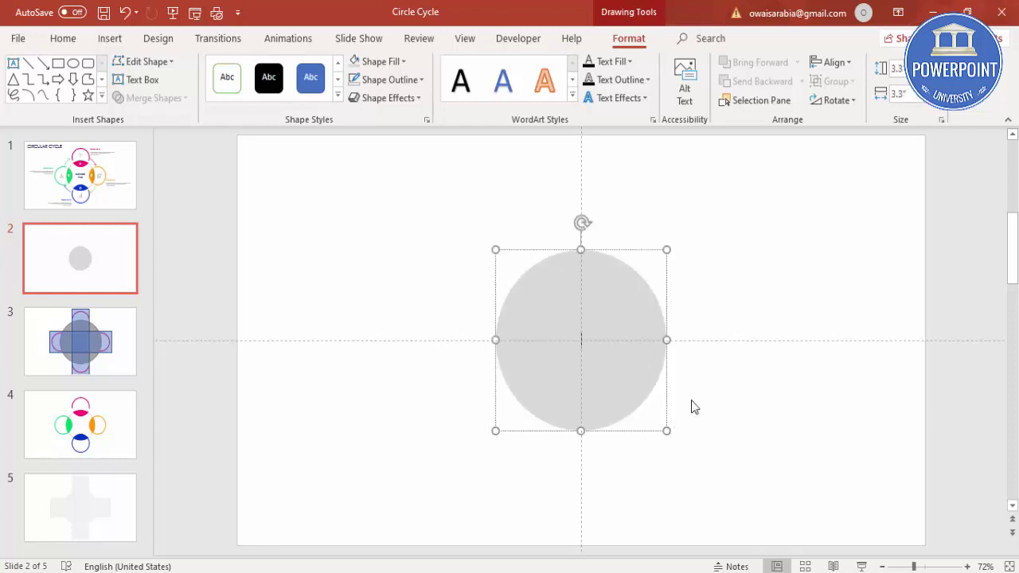
{"action": "left_click", "coordinate": [711, 281]}
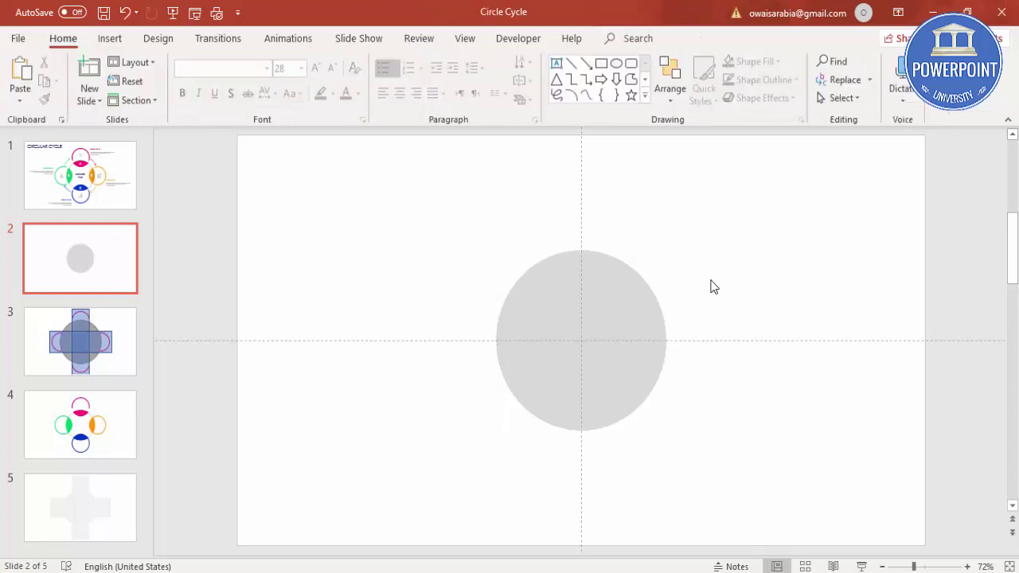
Draw a small circle on the grey circle's top edge and enlarge it slightly.
{"action": "left_click", "coordinate": [105, 37]}
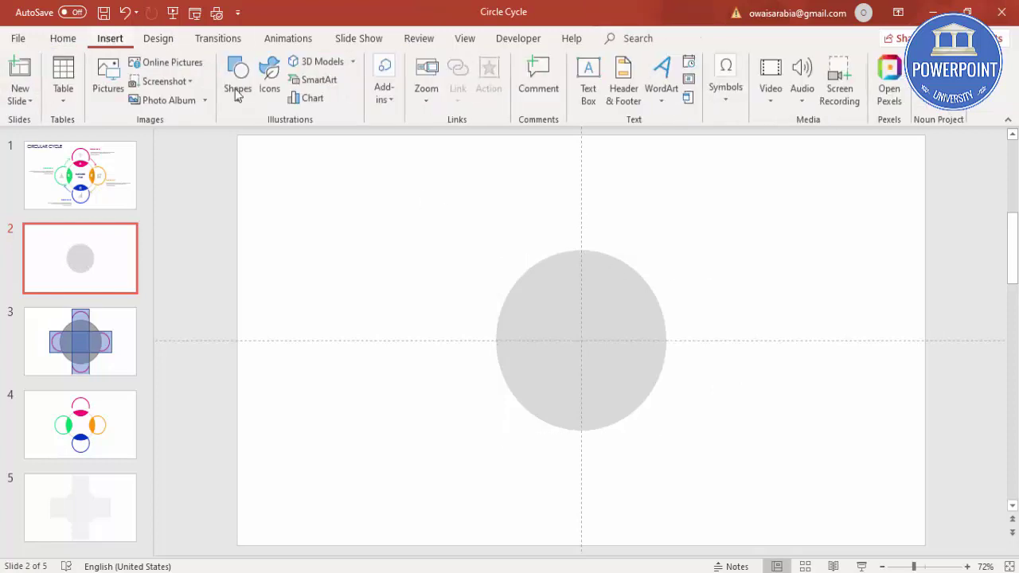
{"action": "left_click", "coordinate": [231, 102]}
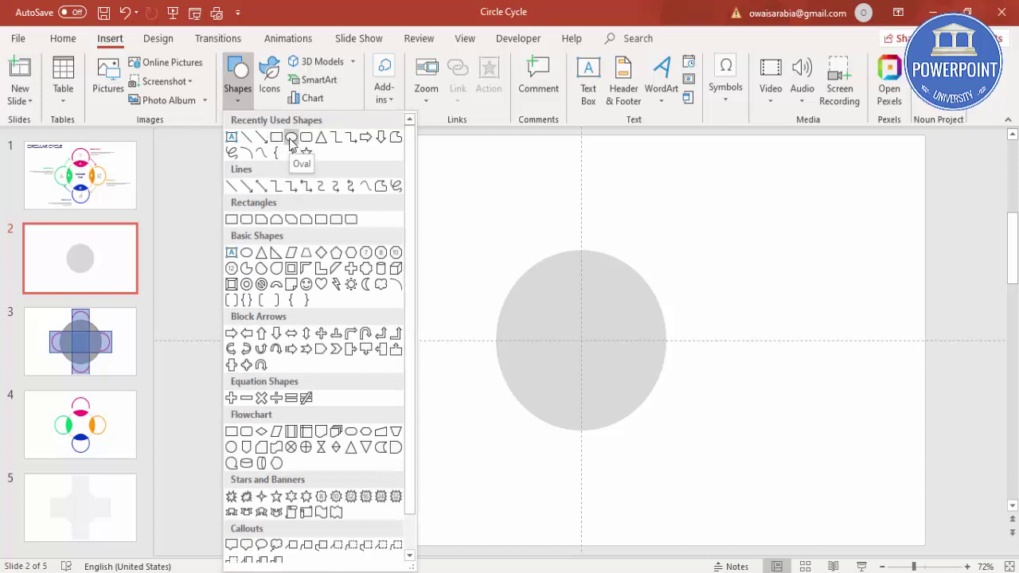
{"action": "left_click", "coordinate": [246, 252]}
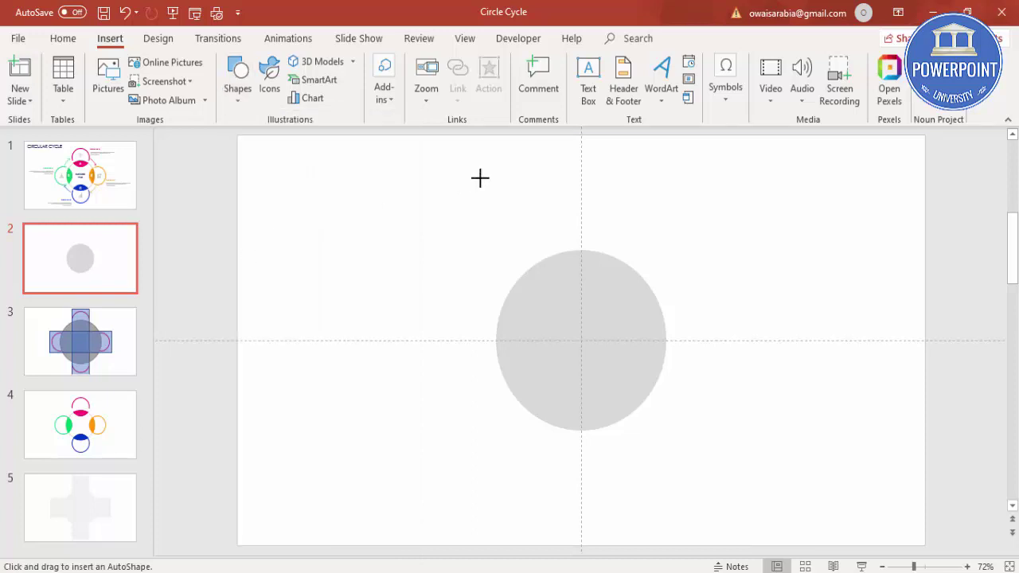
{"action": "left_click_drag", "start_coordinate": [480, 178], "coordinate": [532, 232]}
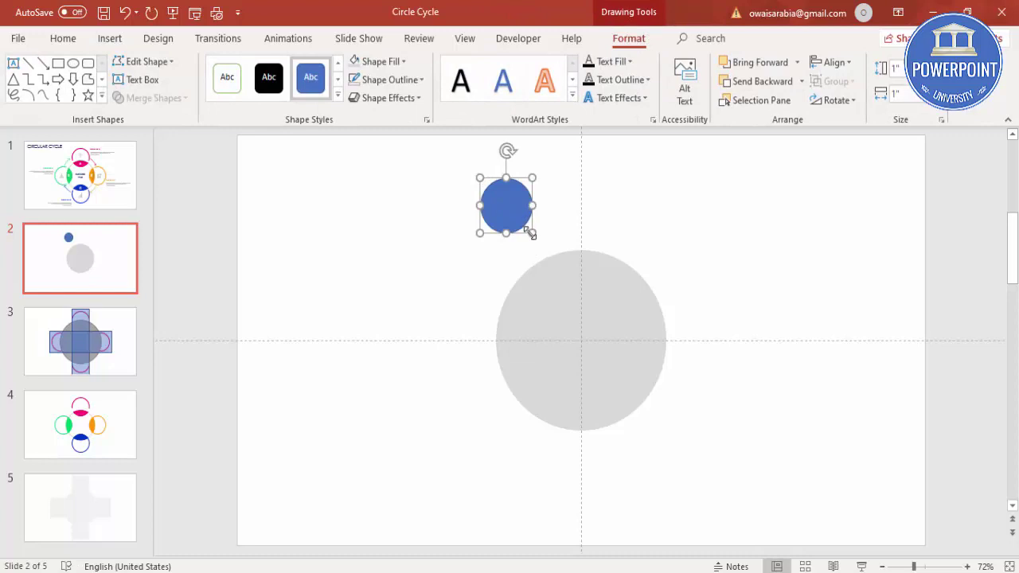
{"action": "left_click_drag", "start_coordinate": [514, 212], "coordinate": [581, 244]}
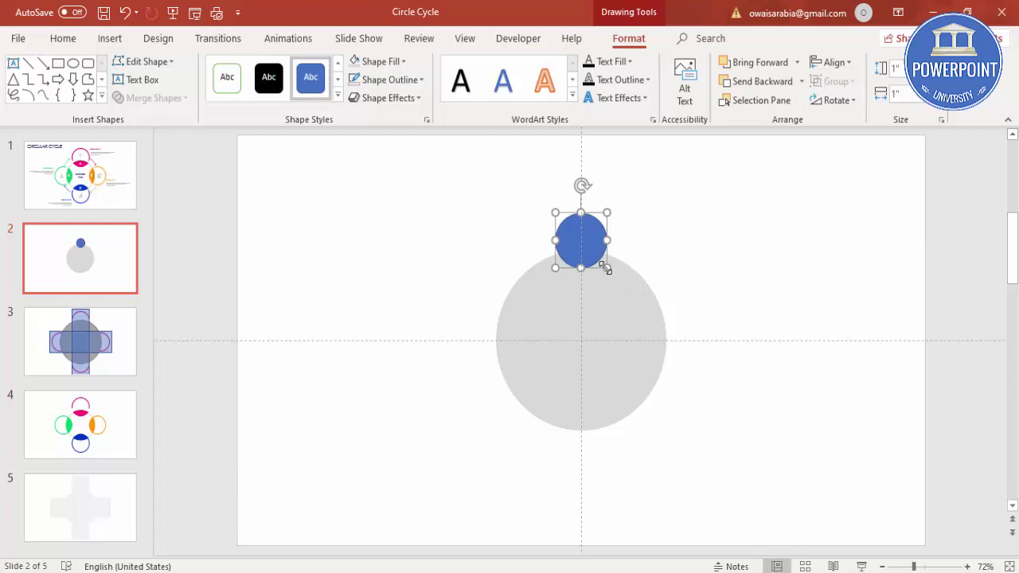
{"action": "left_click_drag", "start_coordinate": [606, 268], "coordinate": [615, 277]}
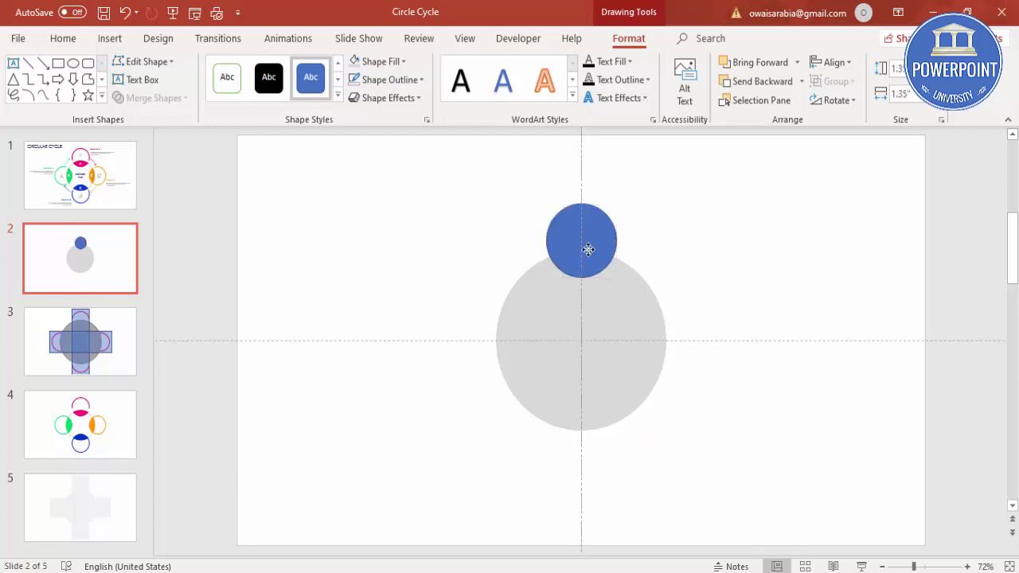
Remove the small circle's outline and fill it gold.
{"action": "left_click", "coordinate": [406, 81]}
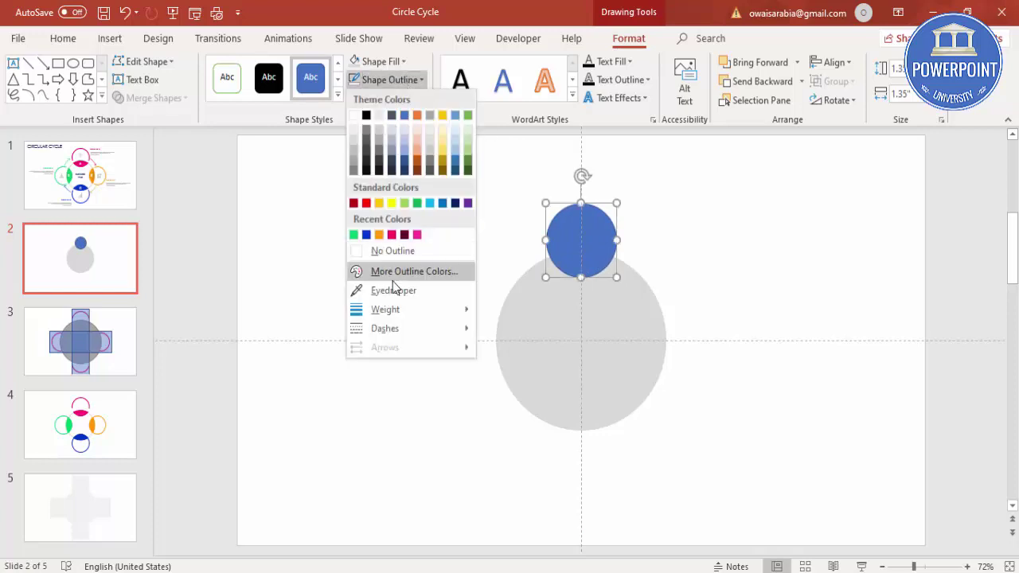
{"action": "left_click", "coordinate": [391, 253]}
{"action": "left_click", "coordinate": [379, 68]}
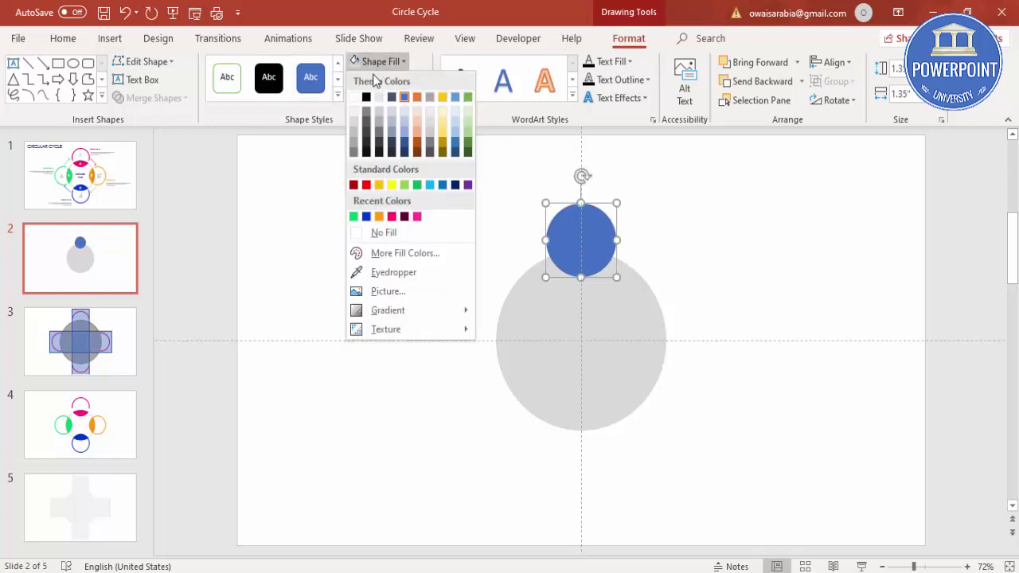
{"action": "left_click", "coordinate": [378, 188]}
{"action": "left_click", "coordinate": [689, 293]}
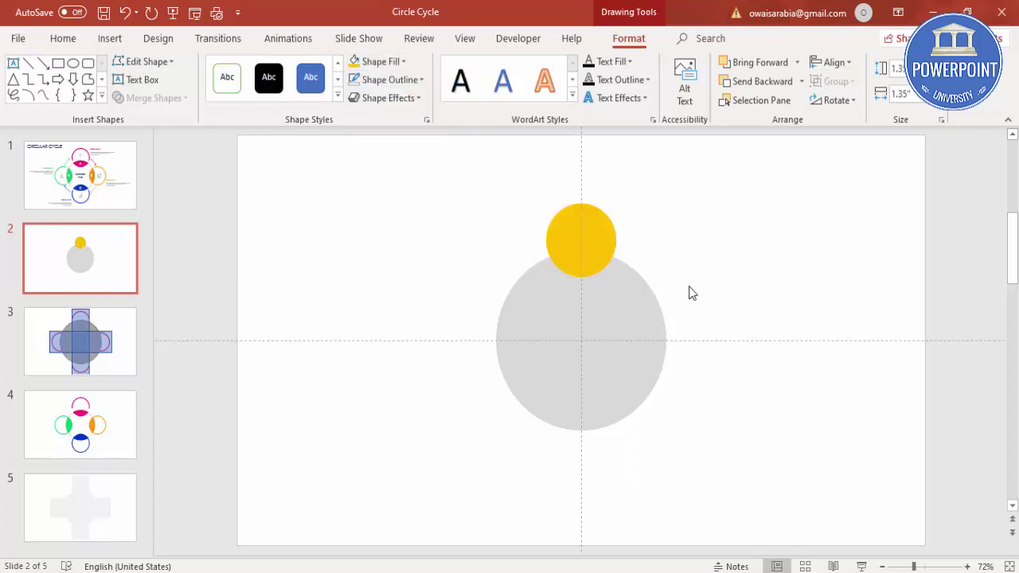
{"action": "left_click", "coordinate": [639, 333]}
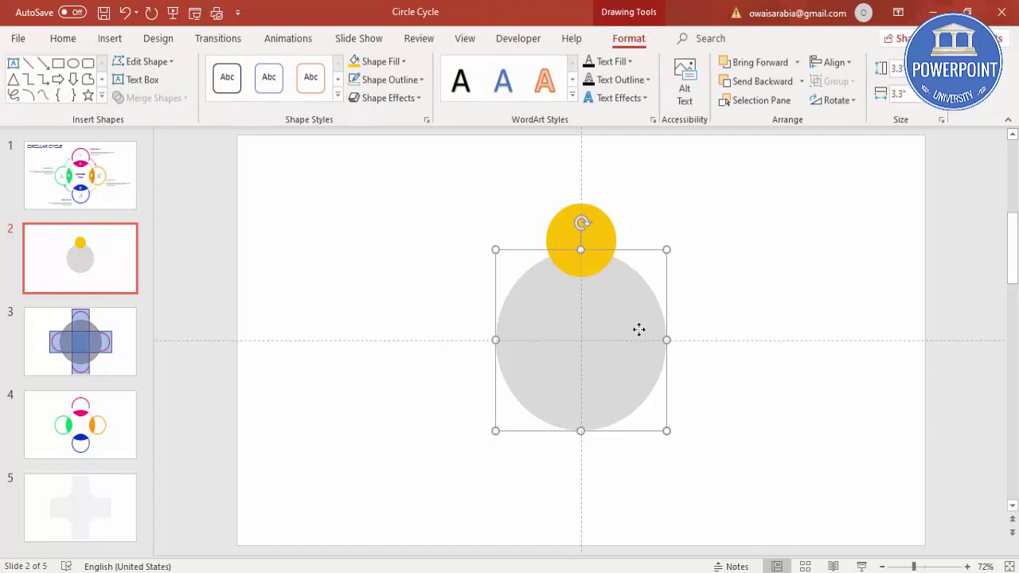
Duplicate the grey circle, centre the copy on the slide, and fill it darker grey.
{"action": "key", "text": "ctrl+d"}
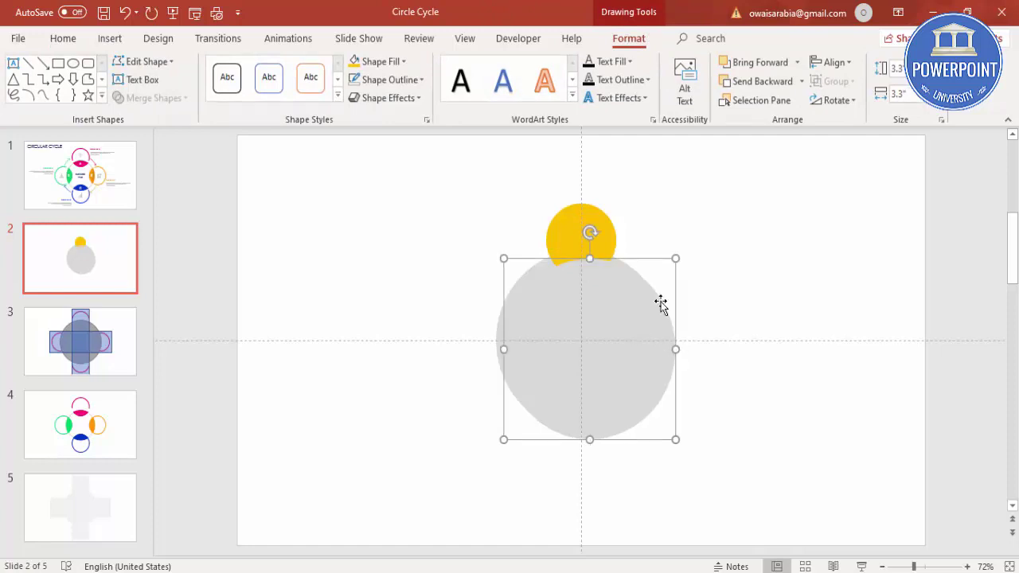
{"action": "left_click", "coordinate": [830, 69]}
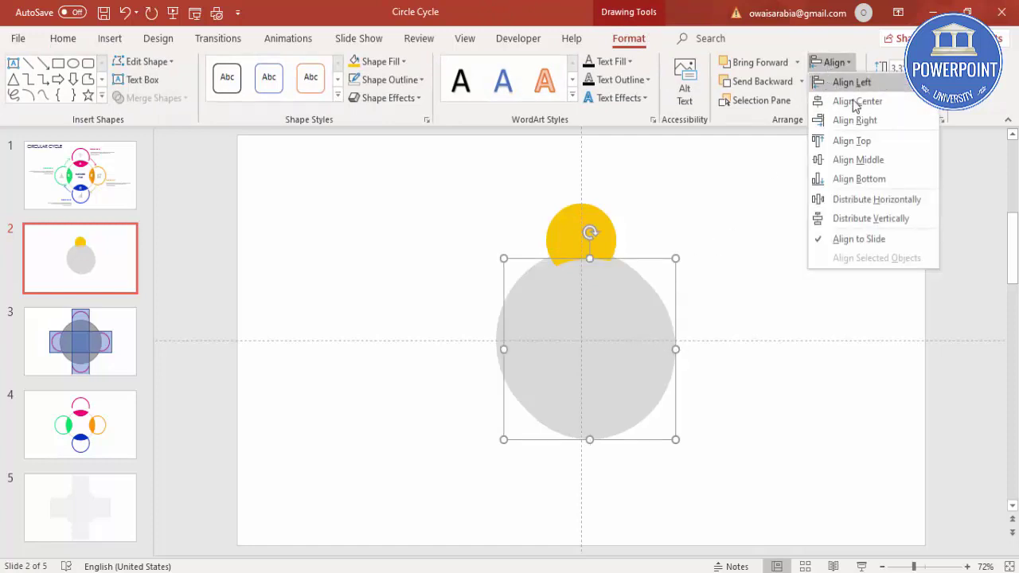
{"action": "left_click", "coordinate": [847, 101]}
{"action": "left_click", "coordinate": [833, 64]}
{"action": "left_click", "coordinate": [857, 159]}
{"action": "left_click", "coordinate": [386, 68]}
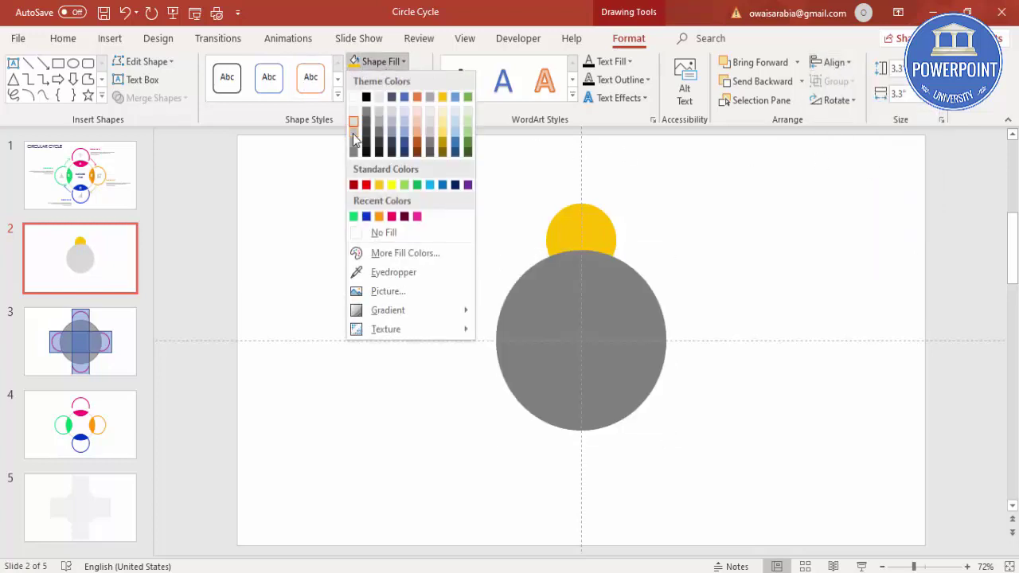
{"action": "left_click", "coordinate": [353, 139]}
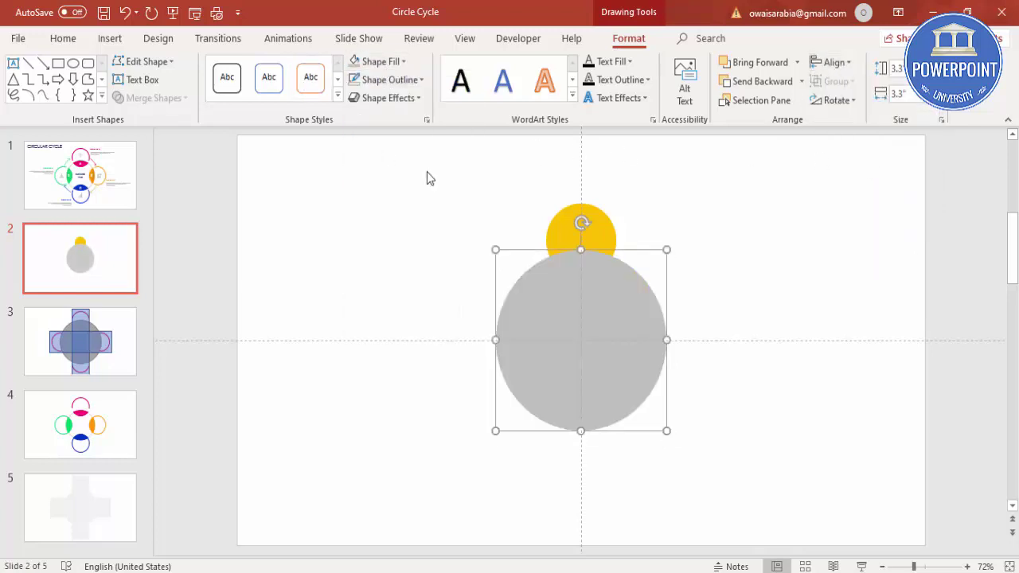
Bring the gold circle forward in front of the grey circles.
{"action": "left_click", "coordinate": [599, 221]}
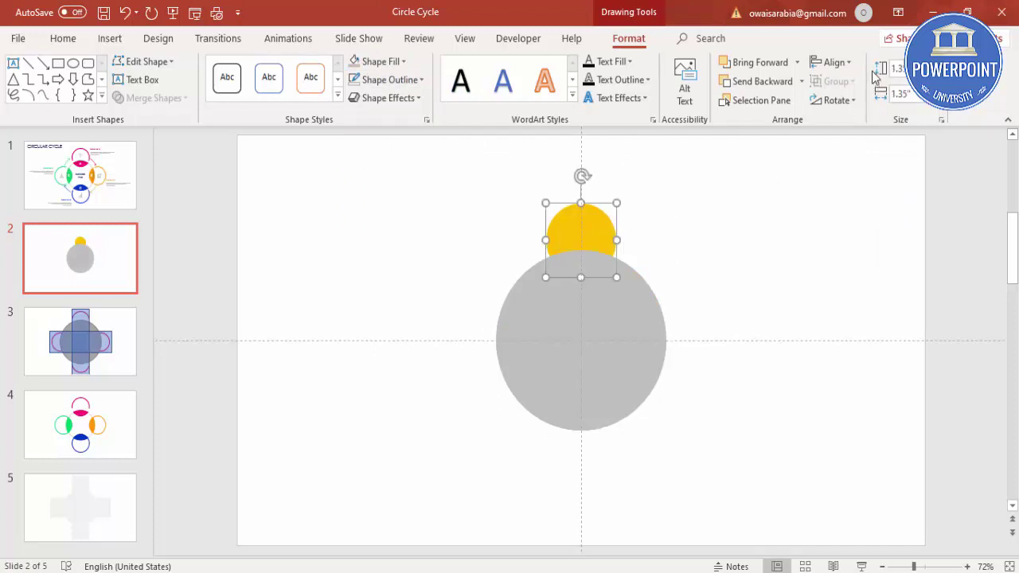
{"action": "left_click", "coordinate": [849, 65]}
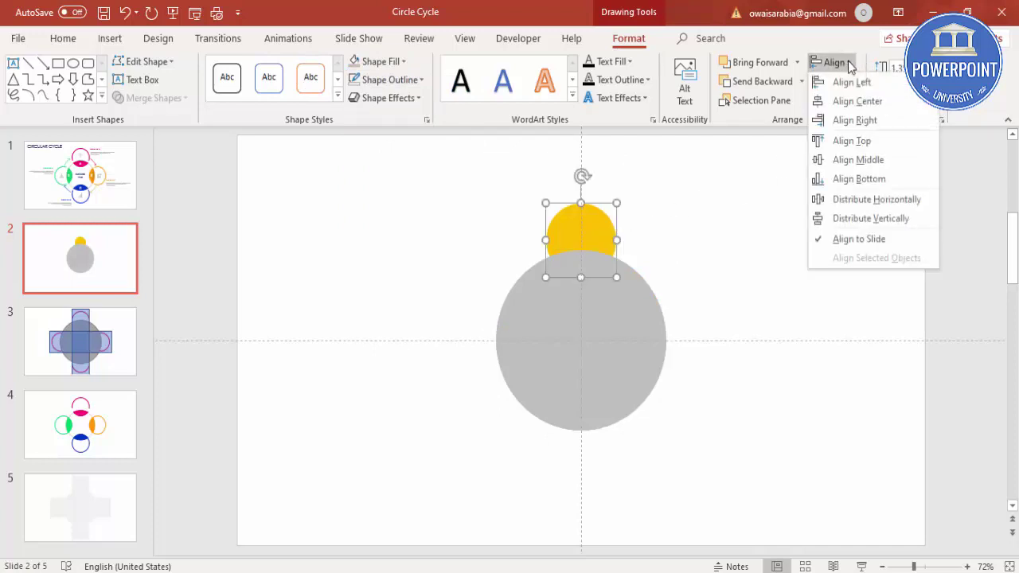
{"action": "left_click", "coordinate": [763, 63]}
{"action": "left_click", "coordinate": [741, 275]}
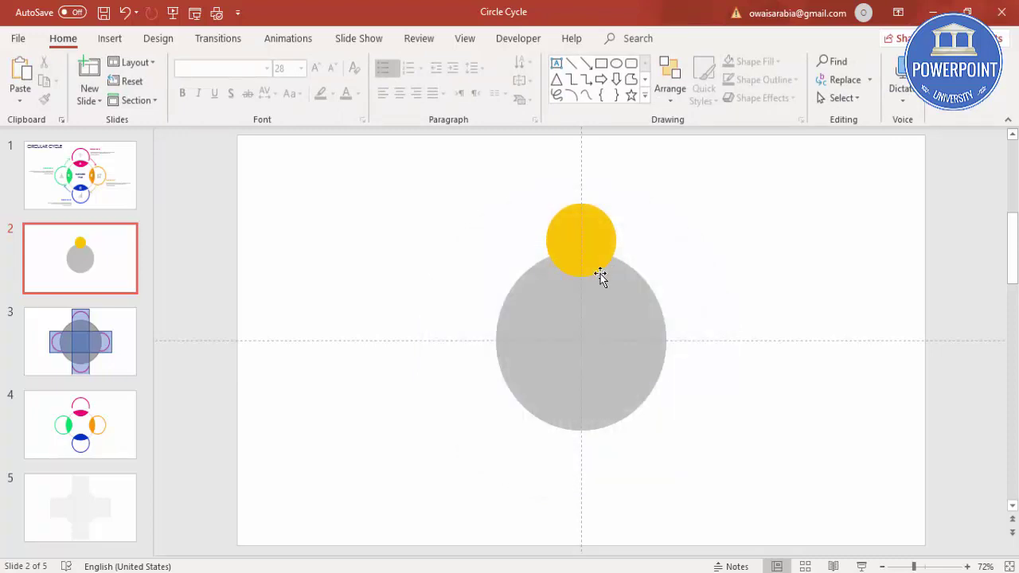
{"action": "left_click", "coordinate": [596, 223]}
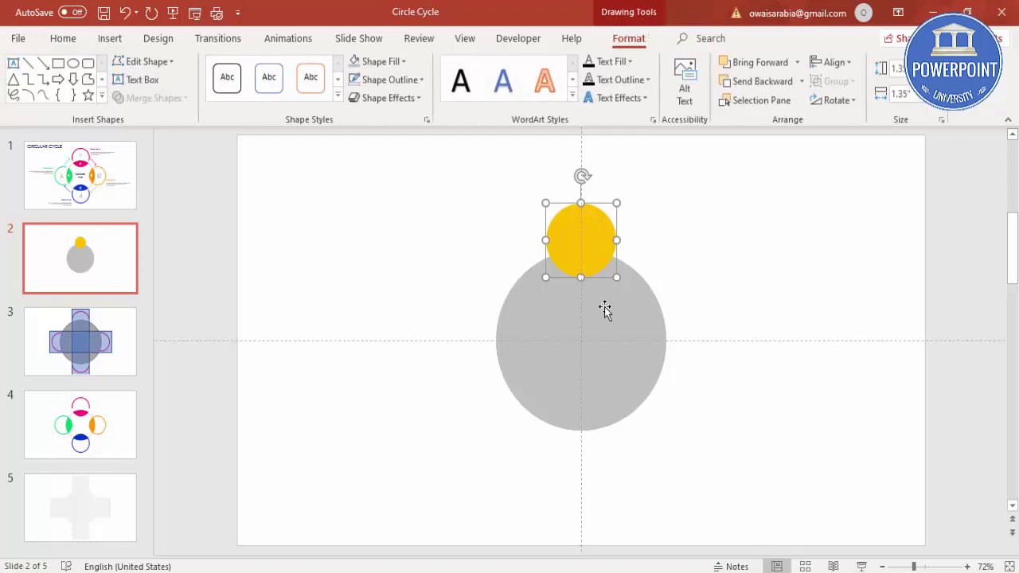
Give the gold circle a red outline, then select it with the grey circle for merging.
{"action": "left_click", "coordinate": [605, 309], "text": "shift"}
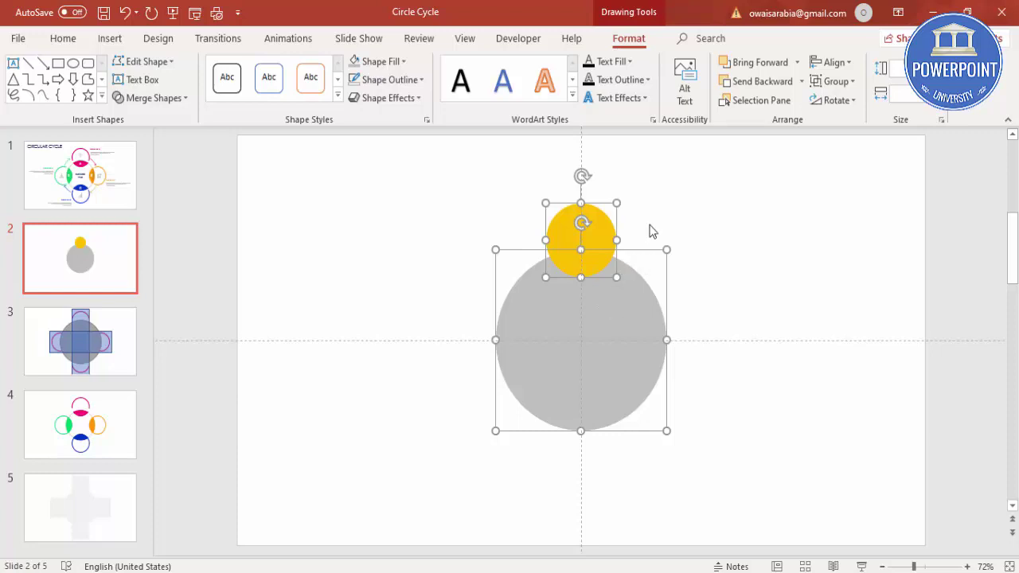
{"action": "left_click", "coordinate": [647, 229]}
{"action": "left_click", "coordinate": [587, 223]}
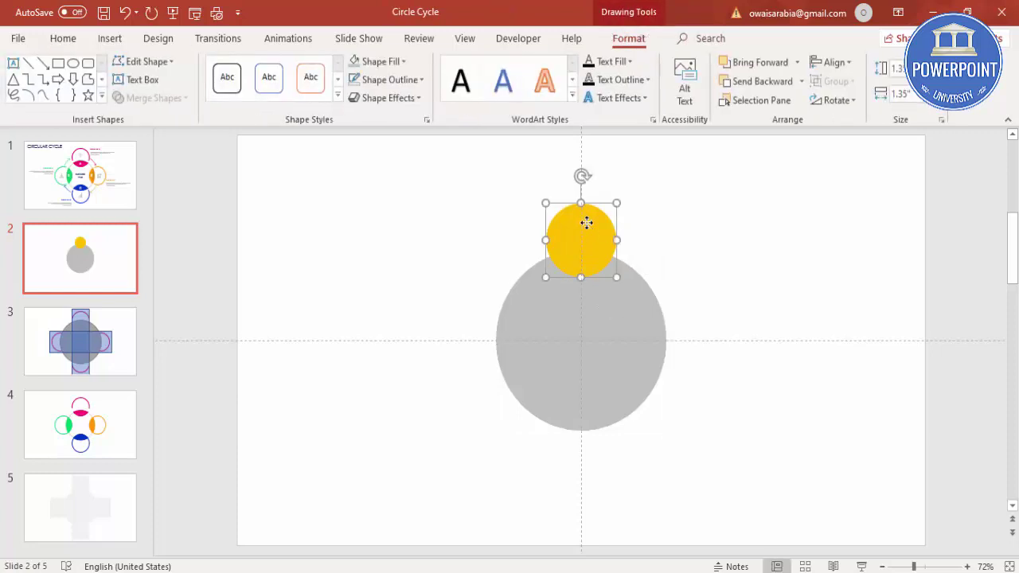
{"action": "left_click", "coordinate": [416, 82]}
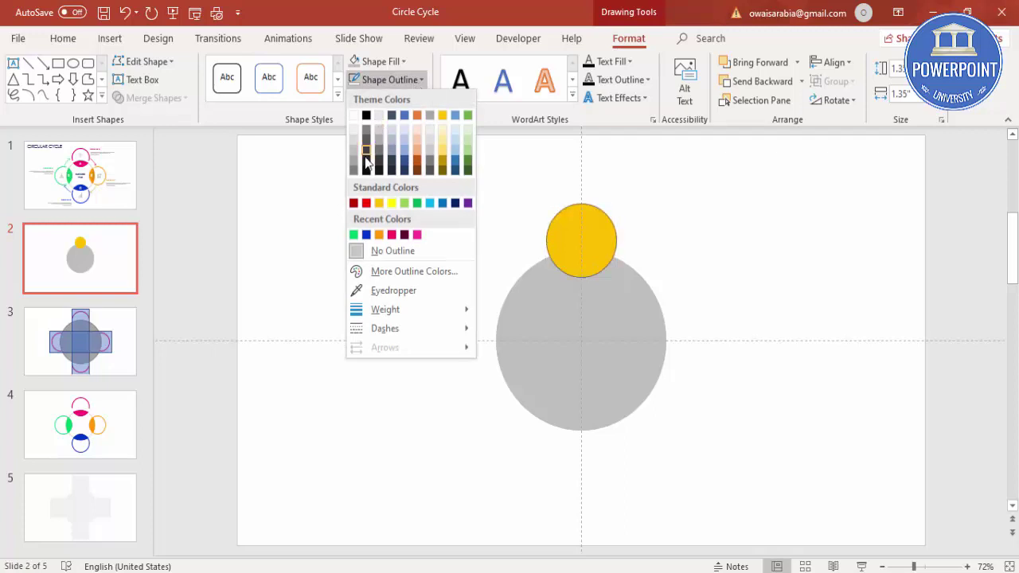
{"action": "left_click", "coordinate": [367, 205]}
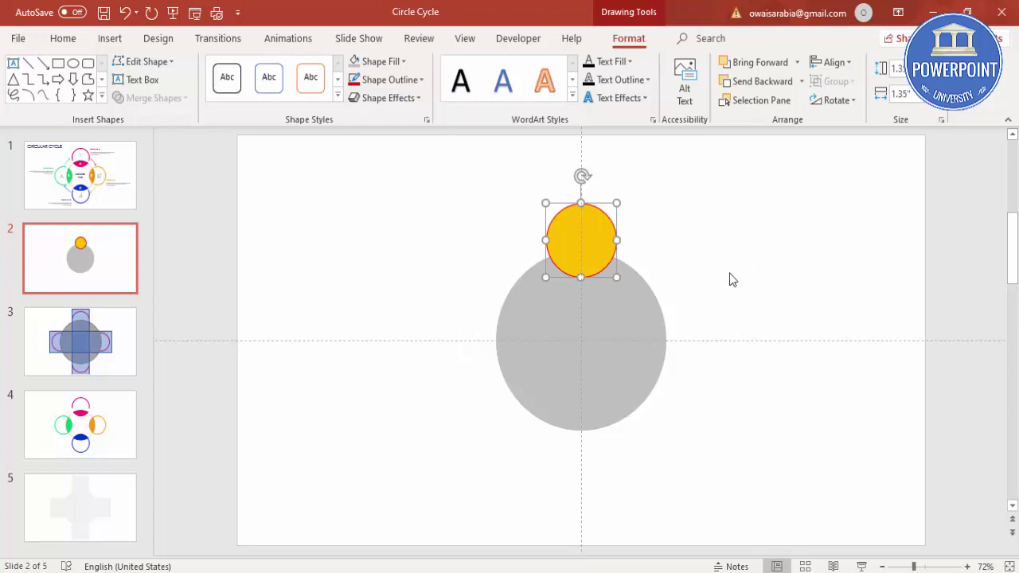
{"action": "left_click", "coordinate": [617, 320], "text": "shift"}
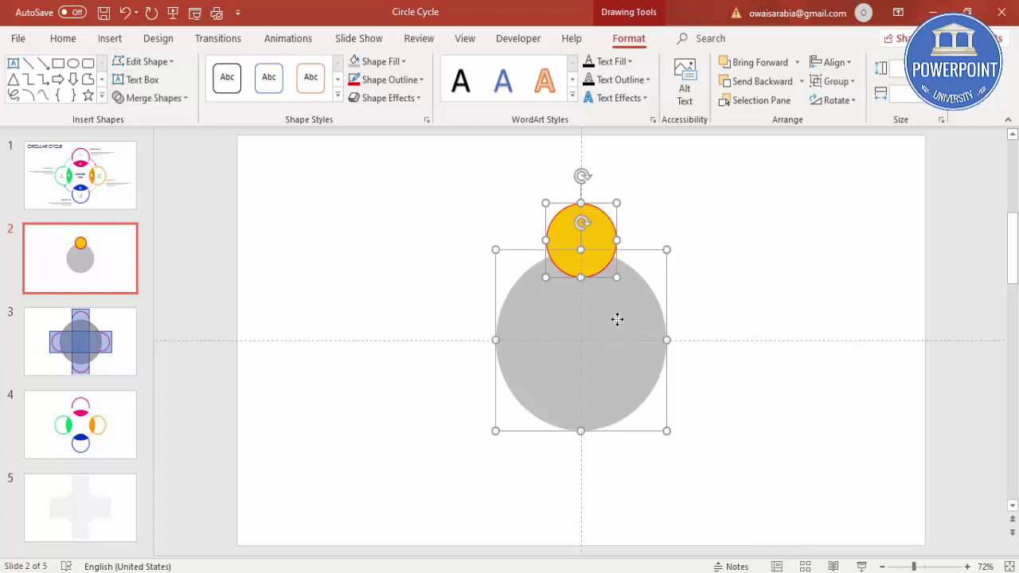
{"action": "left_click", "coordinate": [155, 99]}
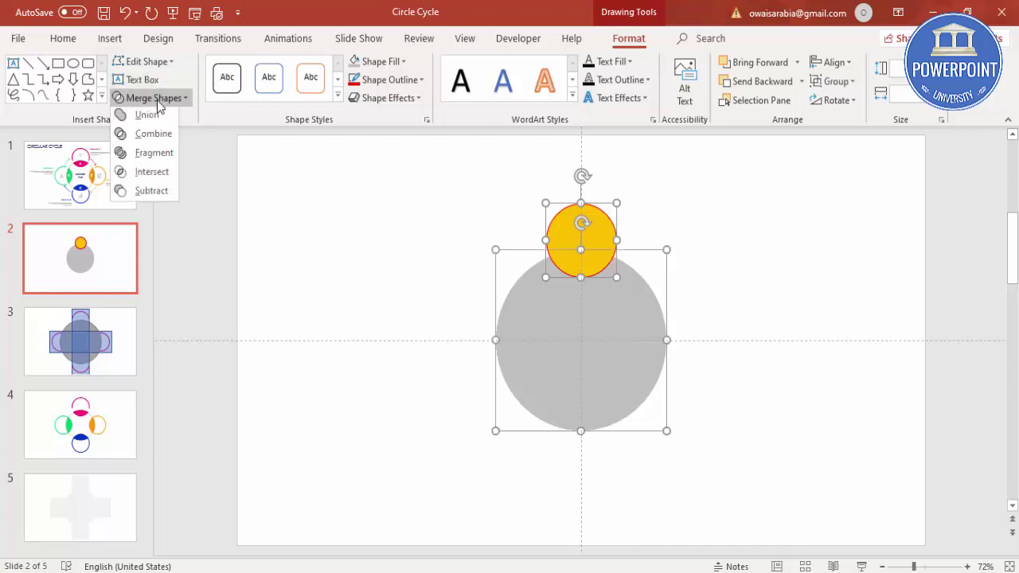
Fragment the two overlapping circles and delete the large leftover gold piece.
{"action": "left_click", "coordinate": [153, 156]}
{"action": "left_click", "coordinate": [737, 254]}
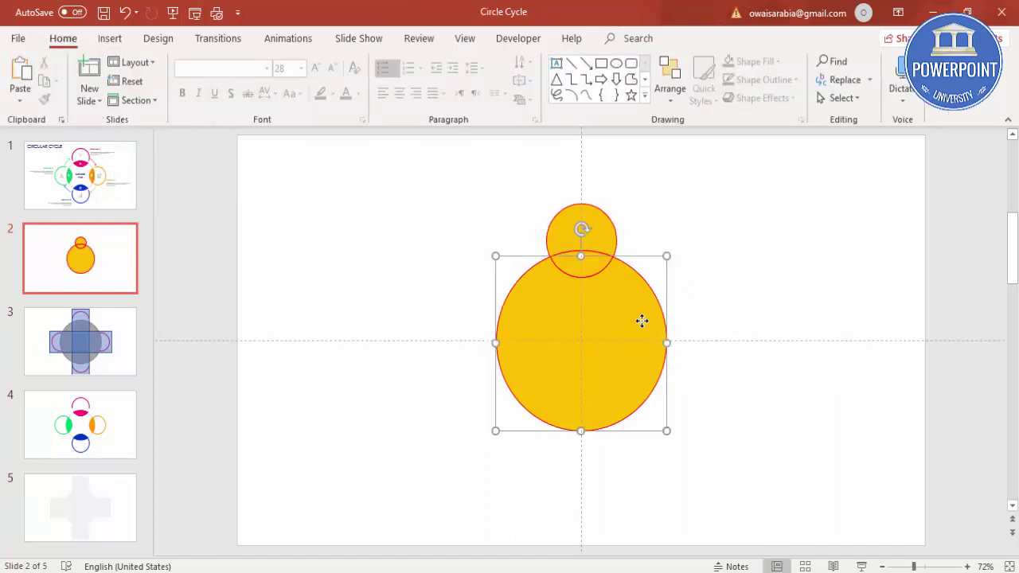
{"action": "left_click_drag", "start_coordinate": [624, 321], "coordinate": [835, 313]}
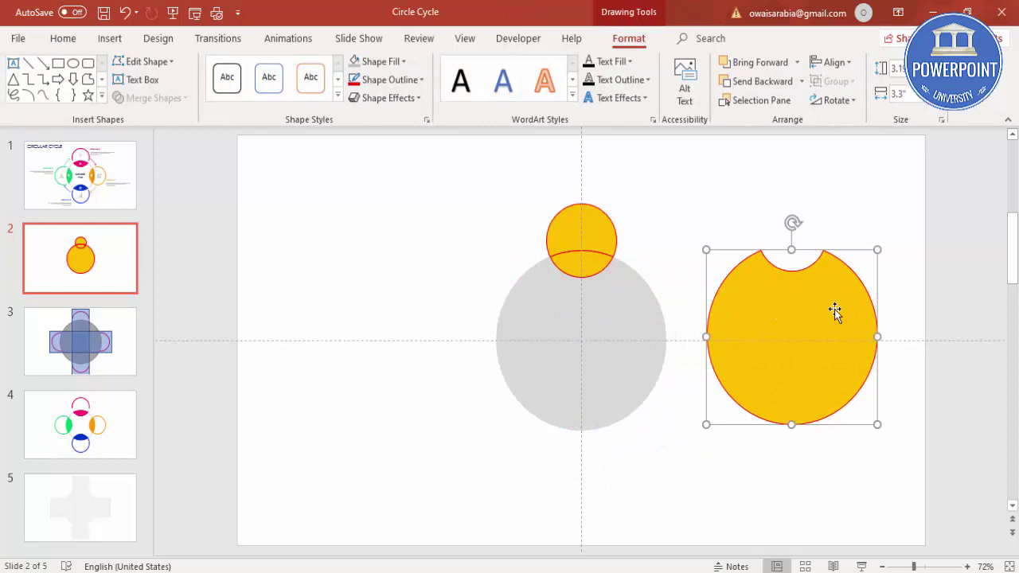
{"action": "key", "text": "Delete"}
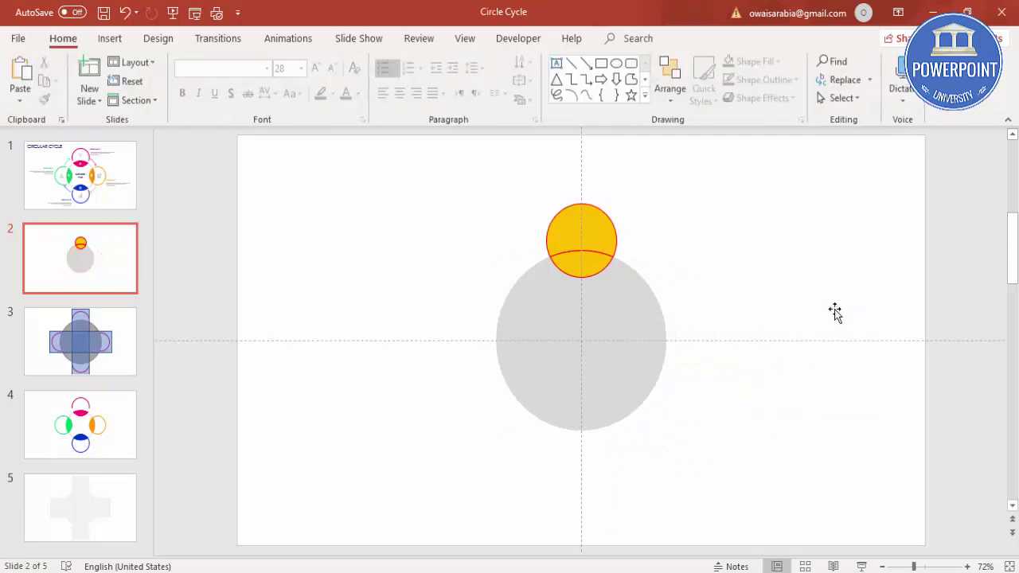
{"action": "left_click_drag", "start_coordinate": [592, 263], "coordinate": [592, 281]}
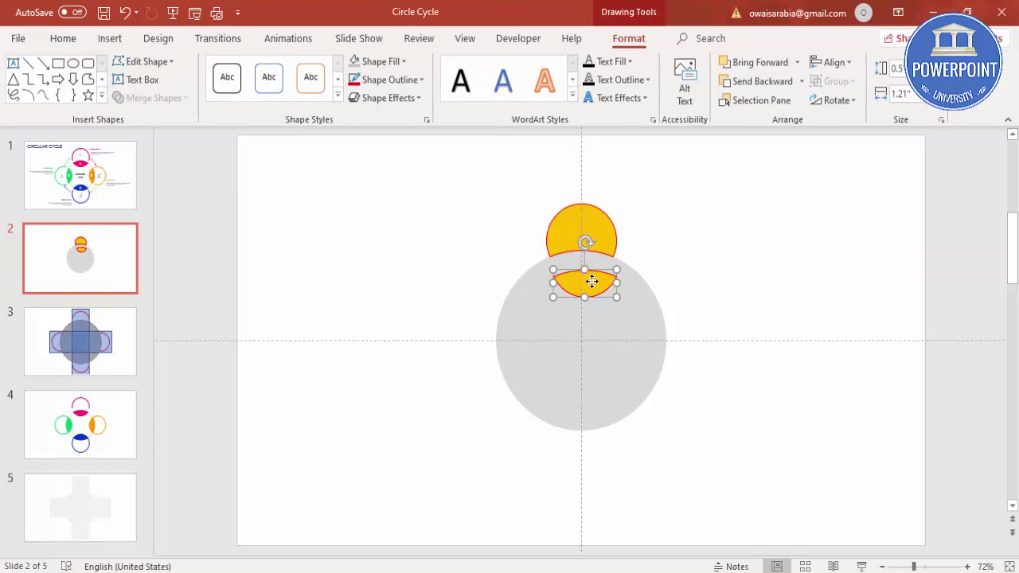
{"action": "key", "text": "ctrl+z"}
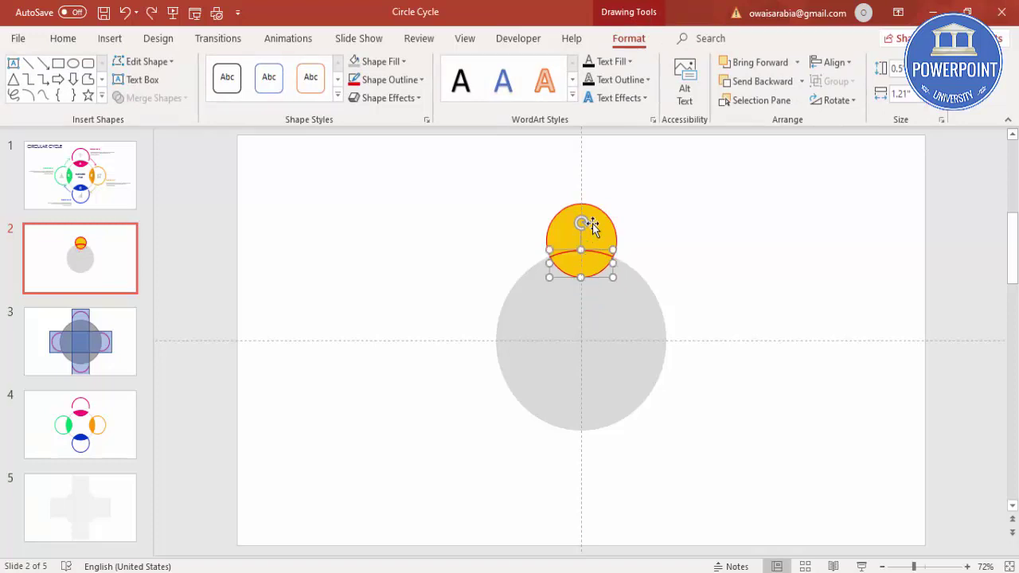
Set the small circle's upper cap piece to No Fill.
{"action": "left_click", "coordinate": [595, 227]}
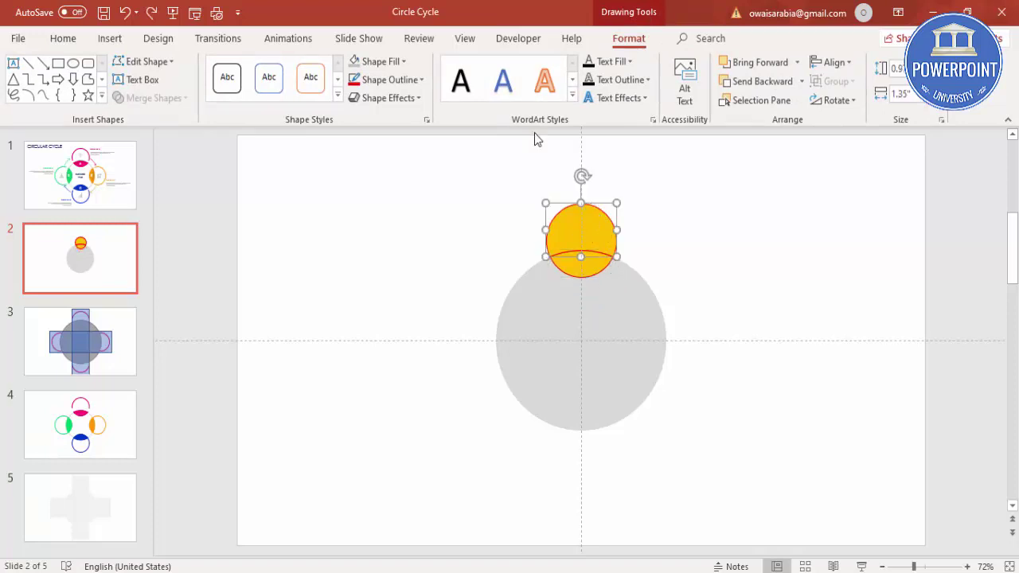
{"action": "left_click", "coordinate": [392, 61]}
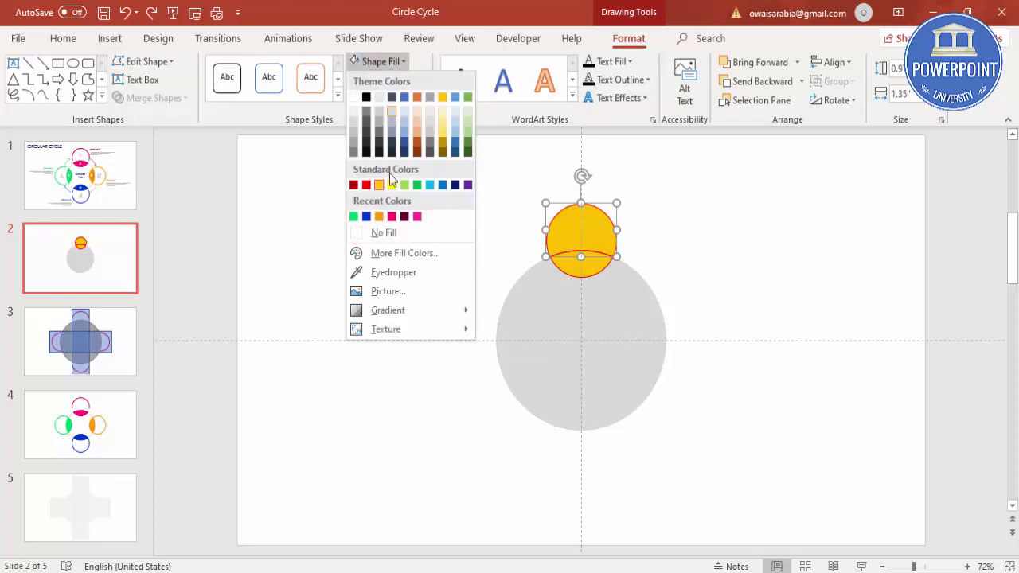
{"action": "left_click", "coordinate": [392, 234]}
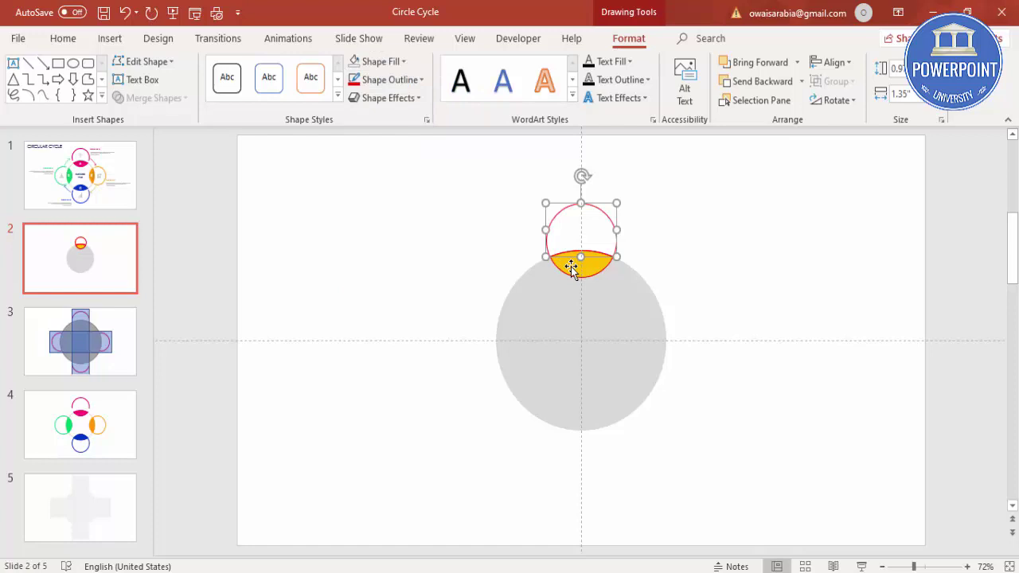
Give the gold lens piece a red outline.
{"action": "left_click", "coordinate": [571, 267]}
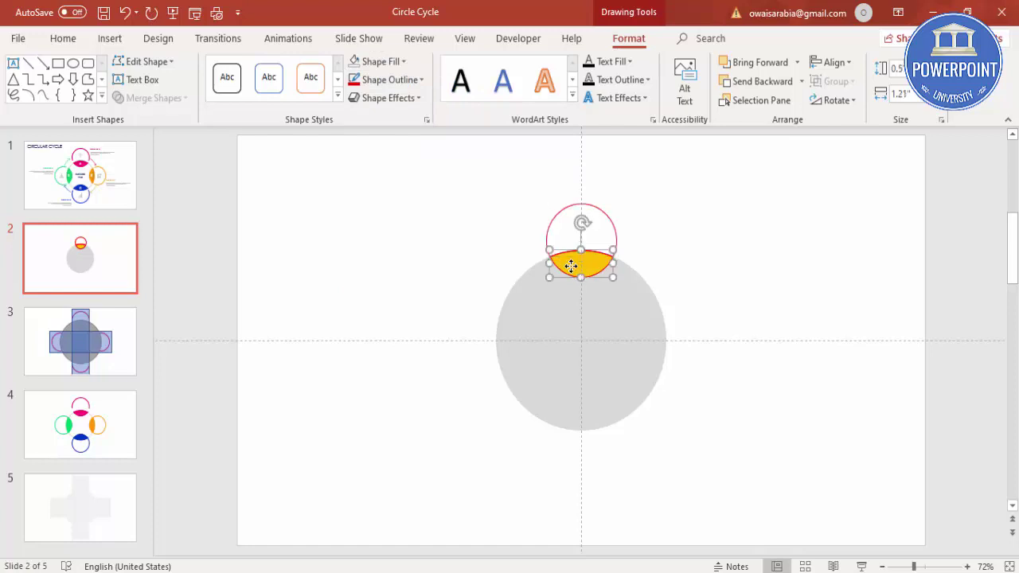
{"action": "left_click", "coordinate": [411, 81]}
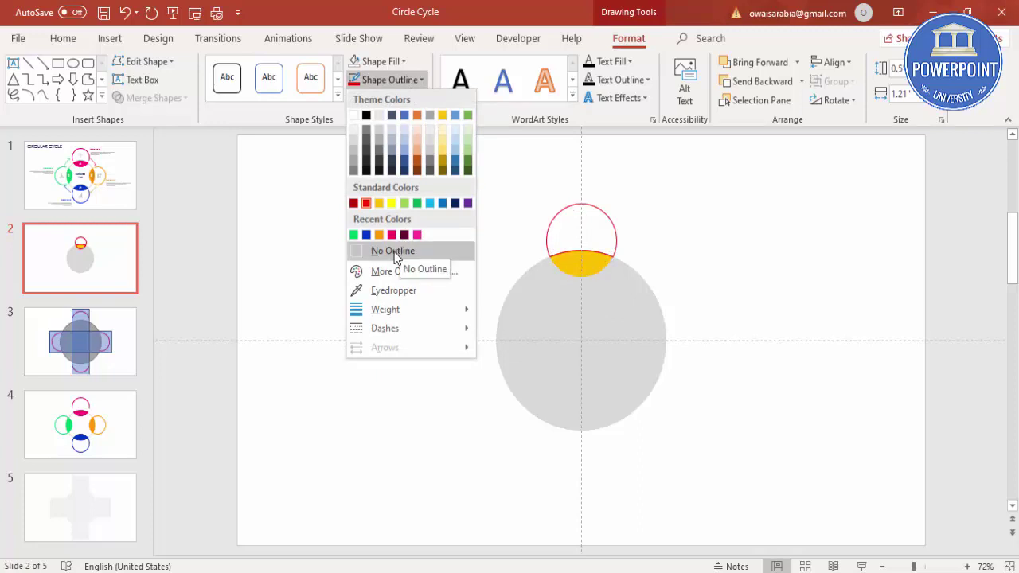
{"action": "left_click", "coordinate": [367, 203]}
{"action": "left_click", "coordinate": [629, 234]}
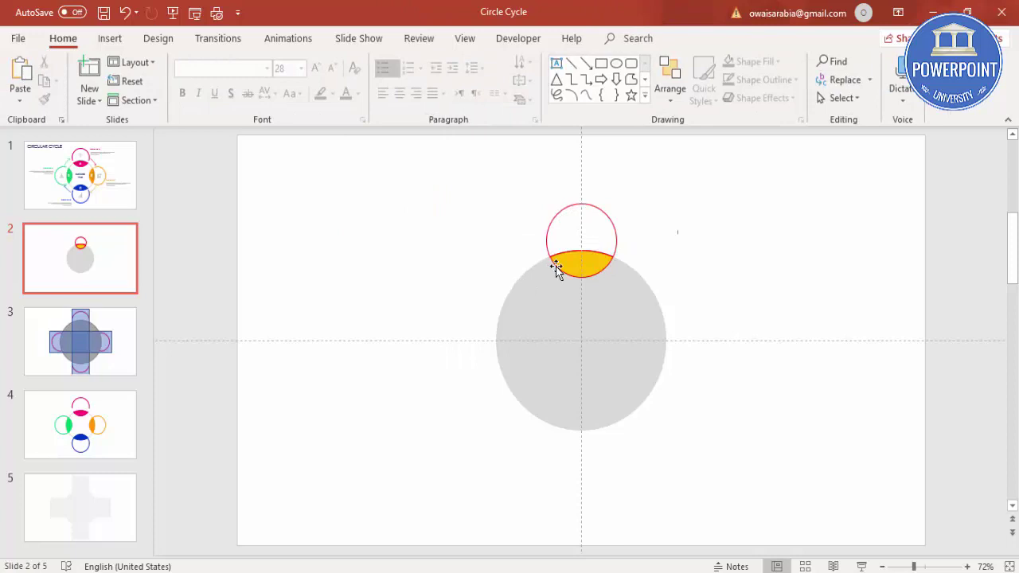
Group the gold lens with its red-outlined circle piece.
{"action": "left_click", "coordinate": [572, 203]}
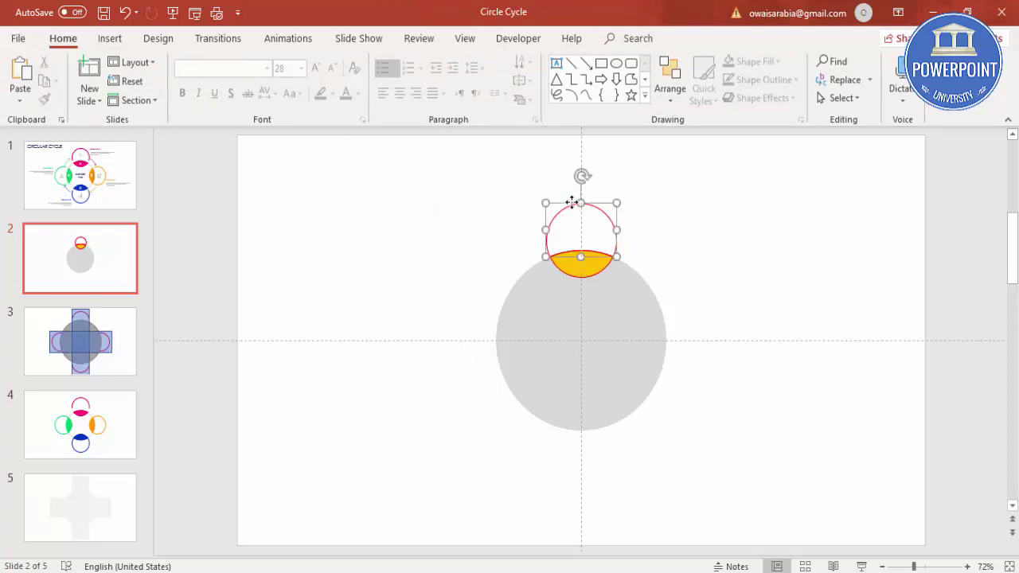
{"action": "left_click", "coordinate": [583, 283], "text": "shift"}
{"action": "left_click", "coordinate": [741, 270]}
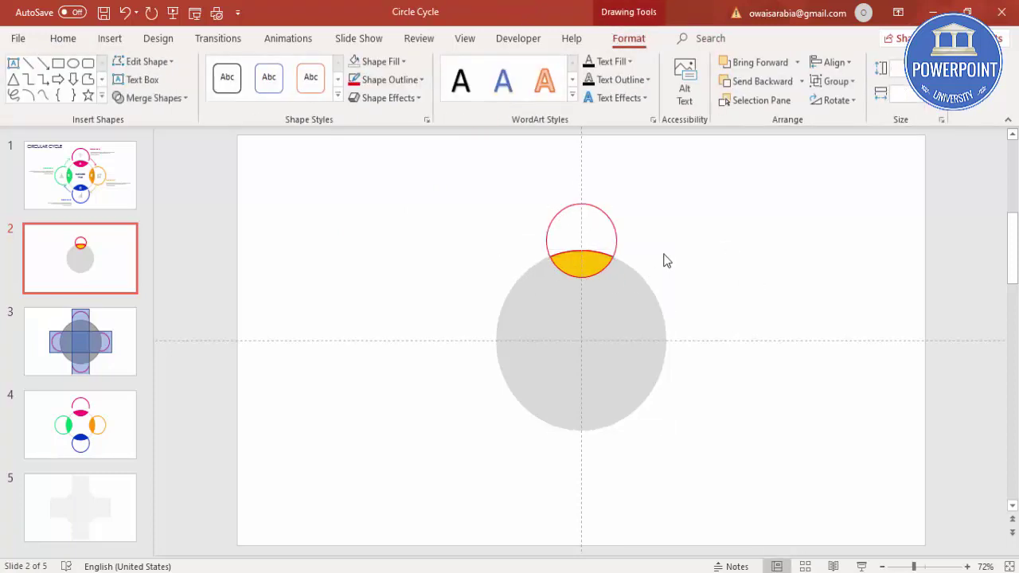
{"action": "left_click", "coordinate": [578, 263]}
{"action": "left_click", "coordinate": [608, 214], "text": "shift"}
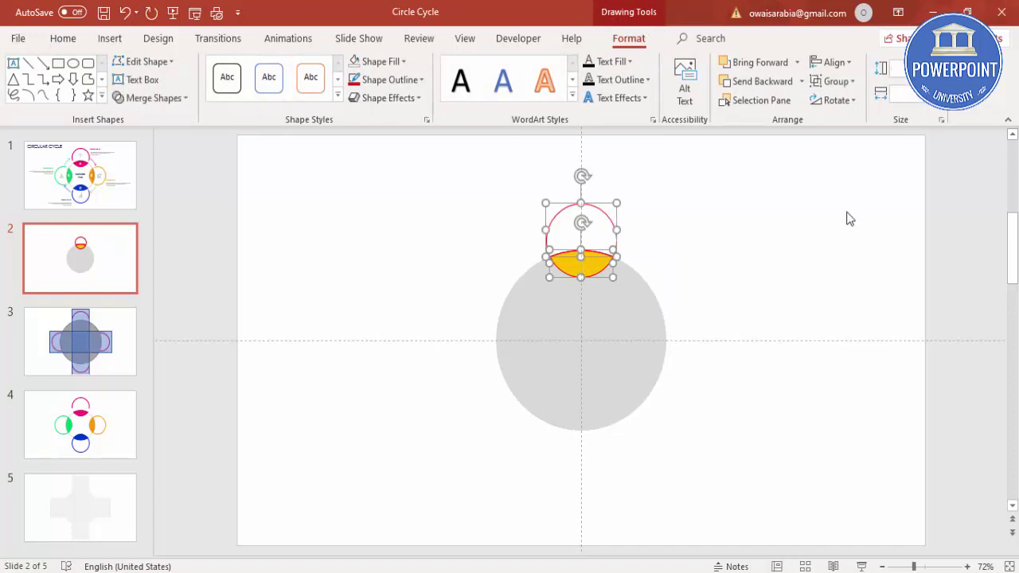
{"action": "key", "text": "ctrl+g"}
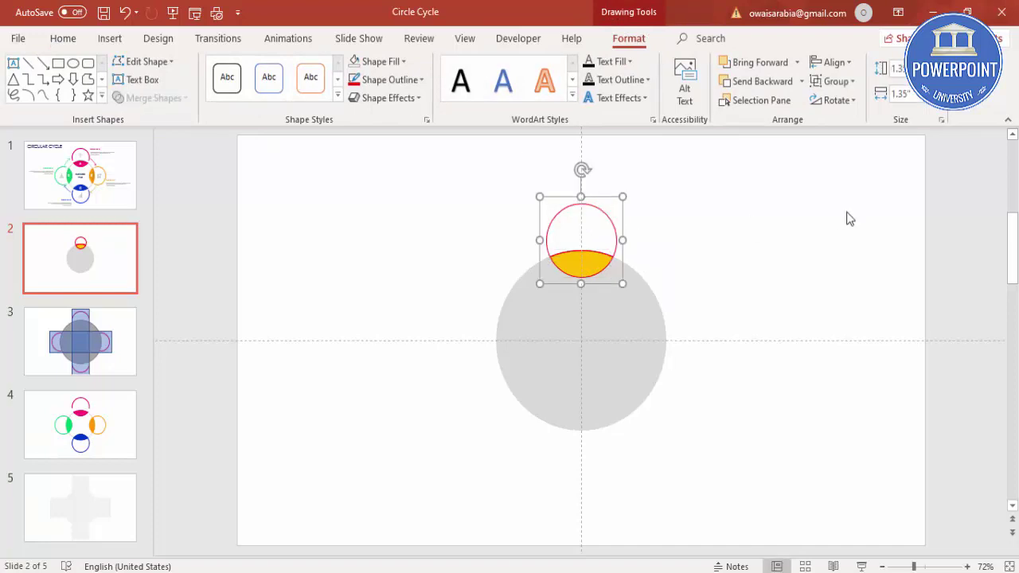
Duplicate the lens-and-circle group and rotate the copy.
{"action": "key", "text": "ctrl+d"}
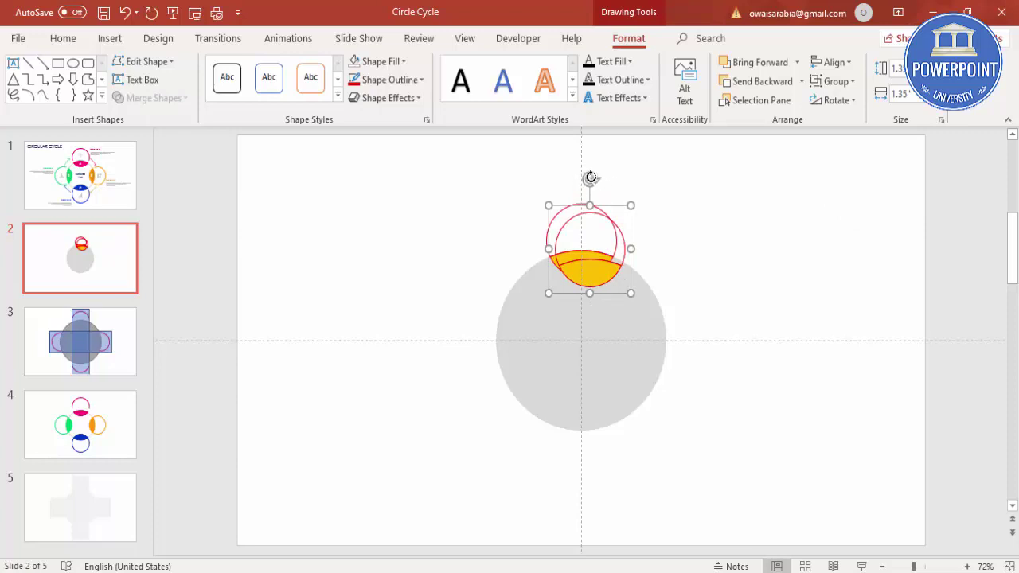
{"action": "left_click_drag", "start_coordinate": [591, 177], "coordinate": [673, 316]}
{"action": "key", "text": "ctrl+a"}
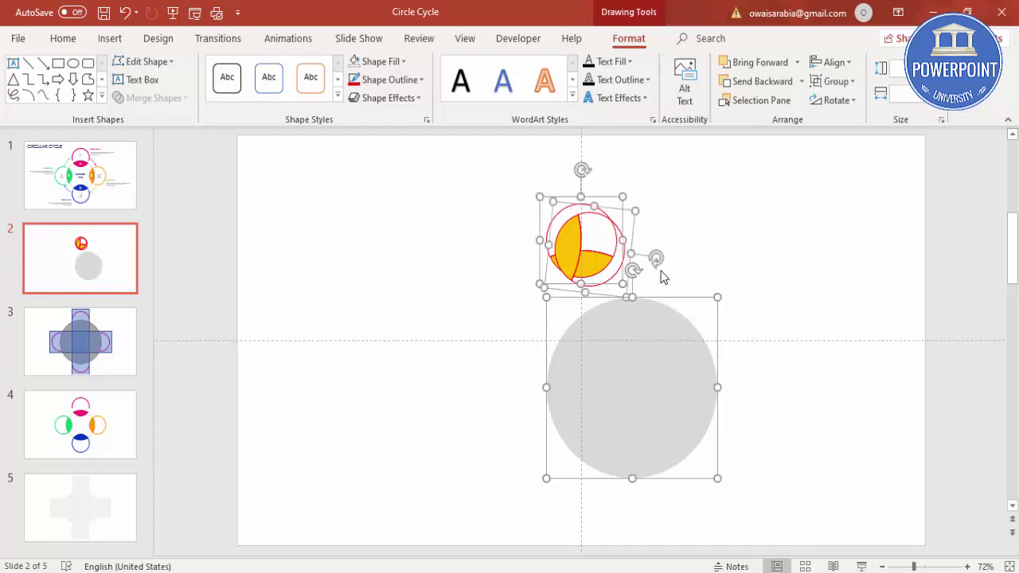
{"action": "left_click", "coordinate": [662, 276]}
{"action": "key", "text": "ctrl+z"}
Move the rotated copy onto the grey circle's right edge, lens facing inward.
{"action": "left_click", "coordinate": [628, 227]}
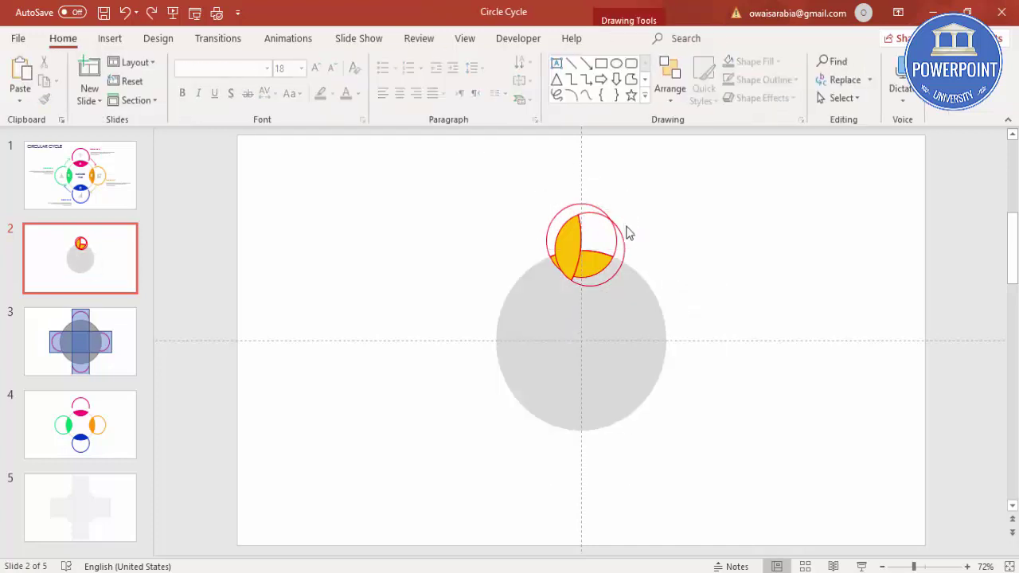
{"action": "left_click", "coordinate": [620, 253]}
{"action": "left_click_drag", "start_coordinate": [626, 269], "coordinate": [655, 282]}
{"action": "key", "text": "ctrl+z"}
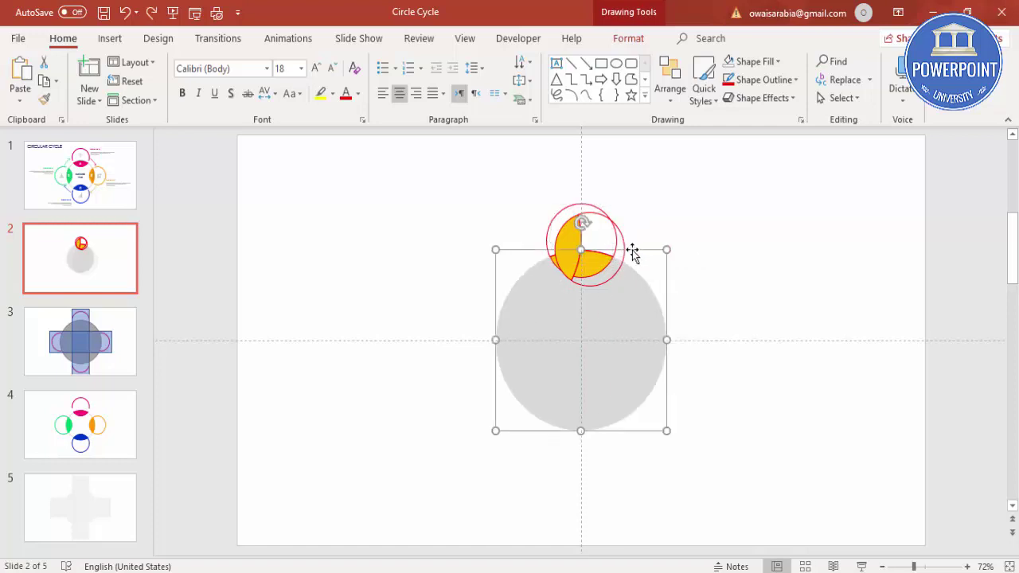
{"action": "left_click", "coordinate": [623, 238]}
{"action": "left_click_drag", "start_coordinate": [623, 238], "coordinate": [739, 342]}
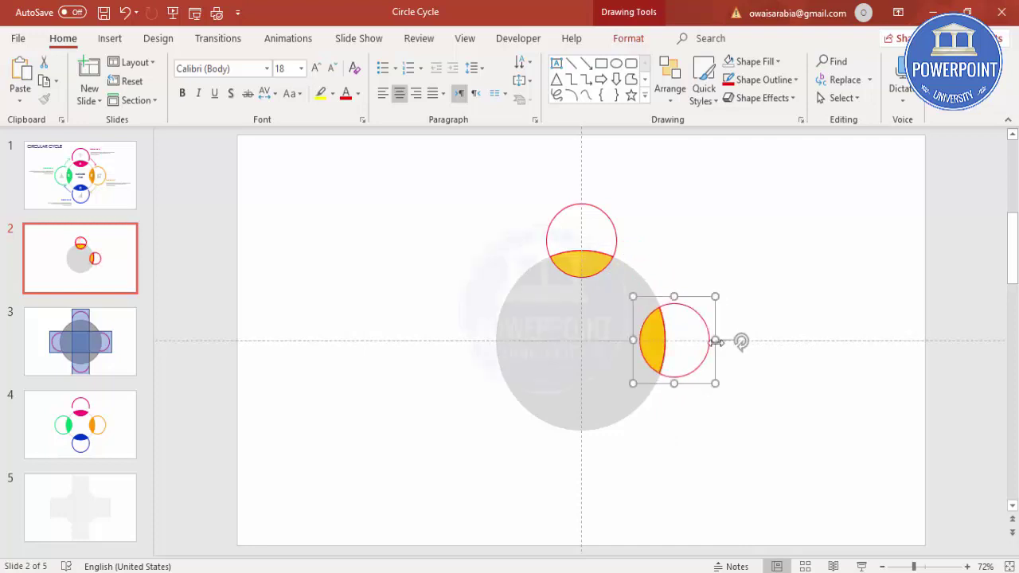
{"action": "scroll", "coordinate": [739, 343], "scroll_direction": "up", "scroll_amount": 8}
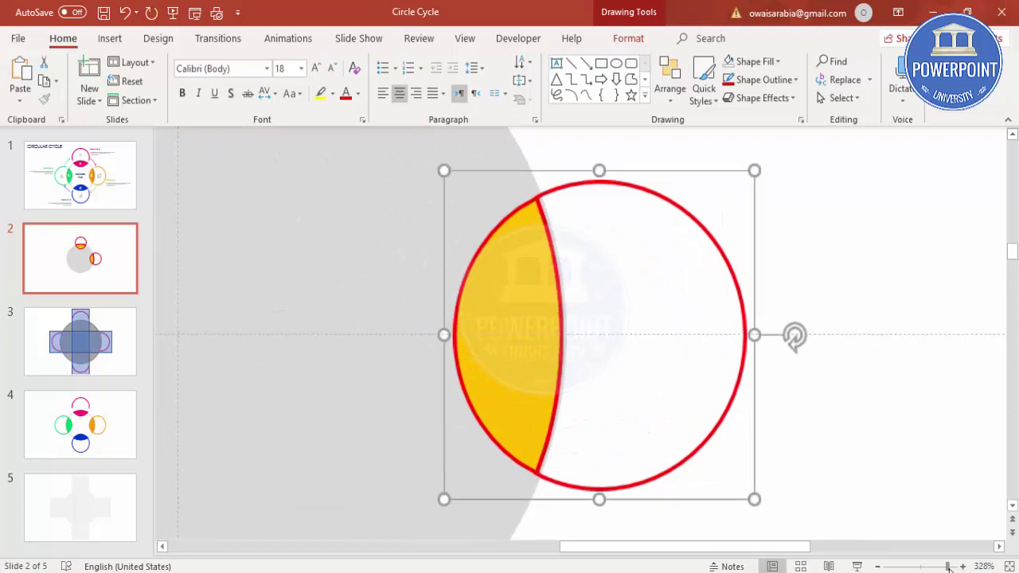
{"action": "key", "text": "ctrl+Right"}
{"action": "key", "text": "ctrl+Right"}
{"action": "key", "text": "ctrl+Right"}
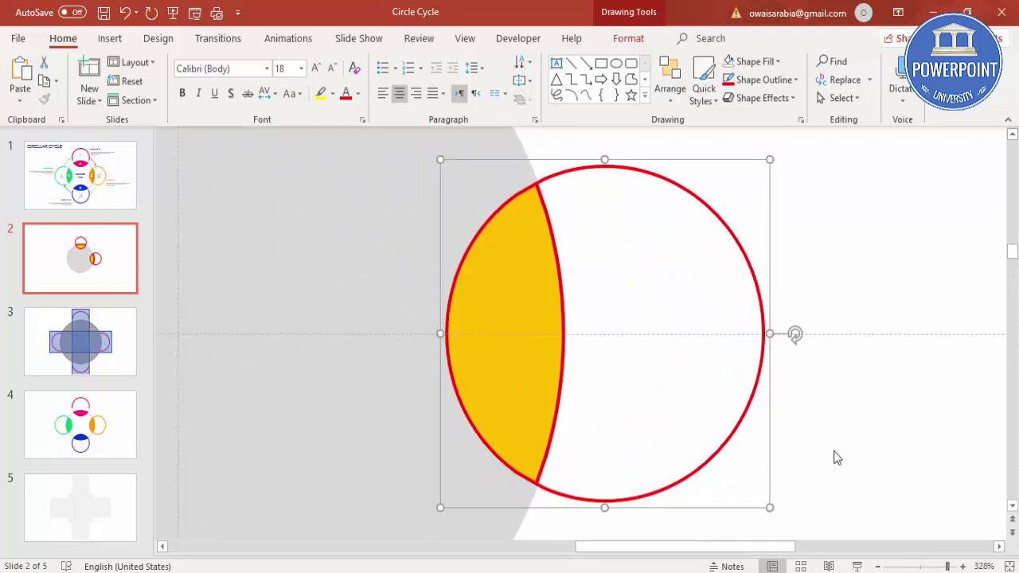
{"action": "left_click", "coordinate": [1009, 566]}
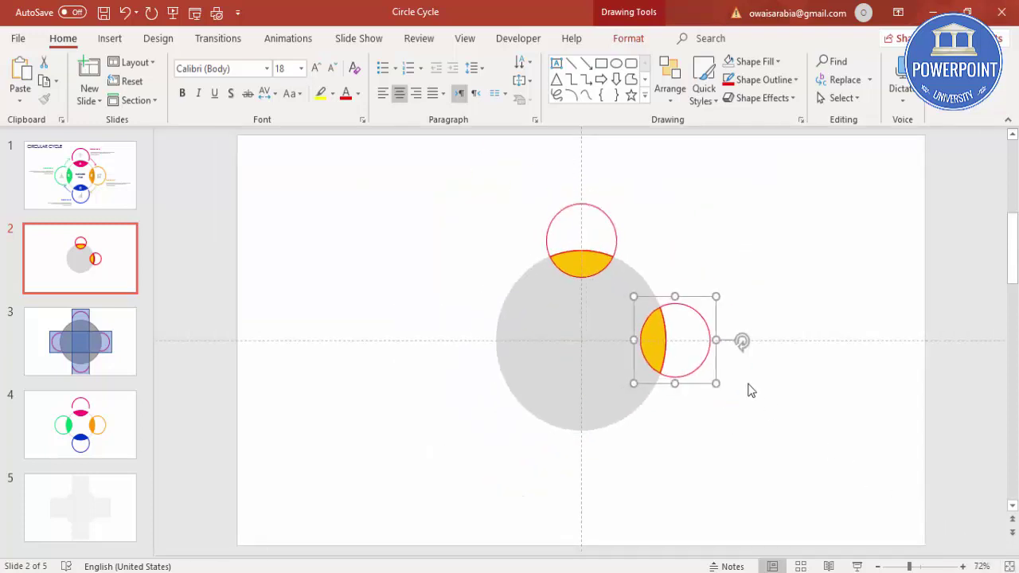
Duplicate the group, rotate it, and place it on the grey circle's bottom edge.
{"action": "key", "text": "ctrl+d"}
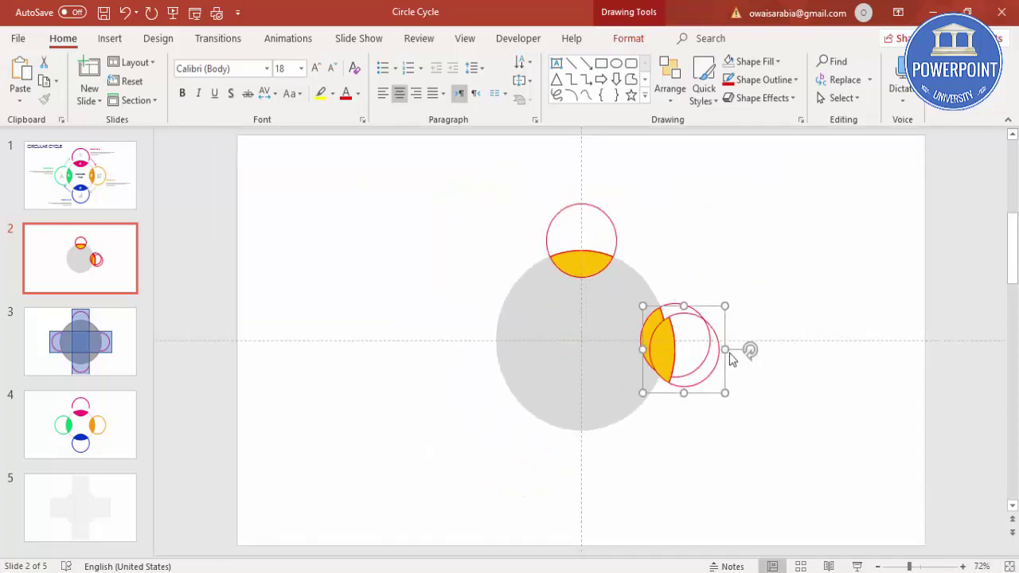
{"action": "key", "text": "alt+Right"}
{"action": "key", "text": "alt+Right"}
{"action": "key", "text": "alt+Right"}
{"action": "key", "text": "alt+Right"}
{"action": "key", "text": "alt+Right"}
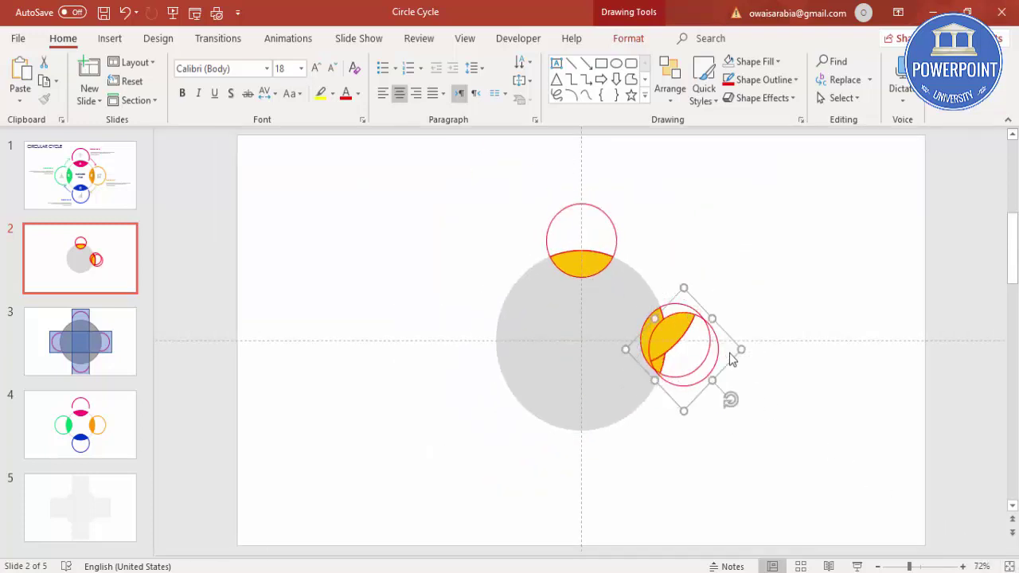
{"action": "key", "text": "alt+Right"}
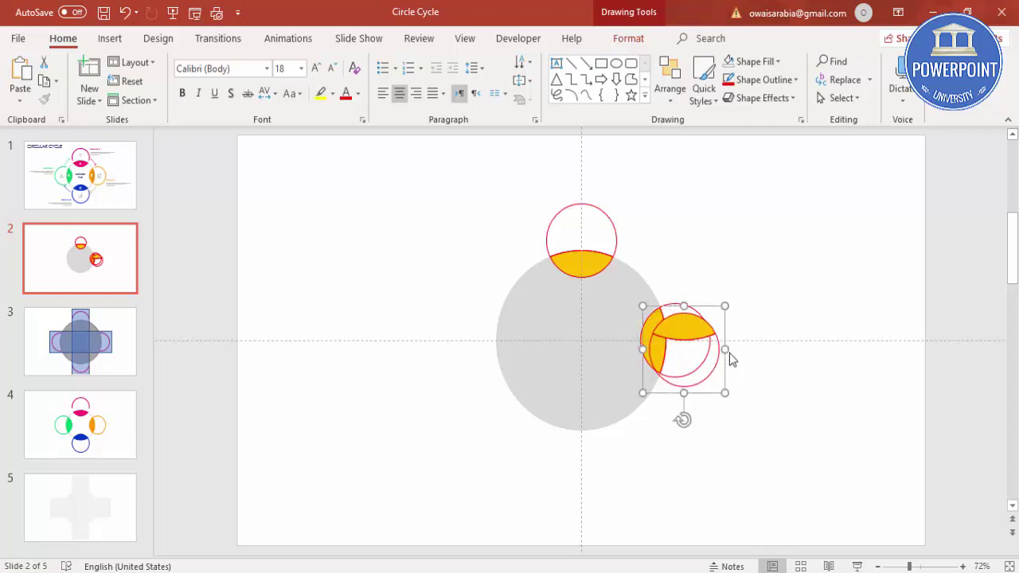
{"action": "left_click_drag", "start_coordinate": [716, 396], "coordinate": [615, 485]}
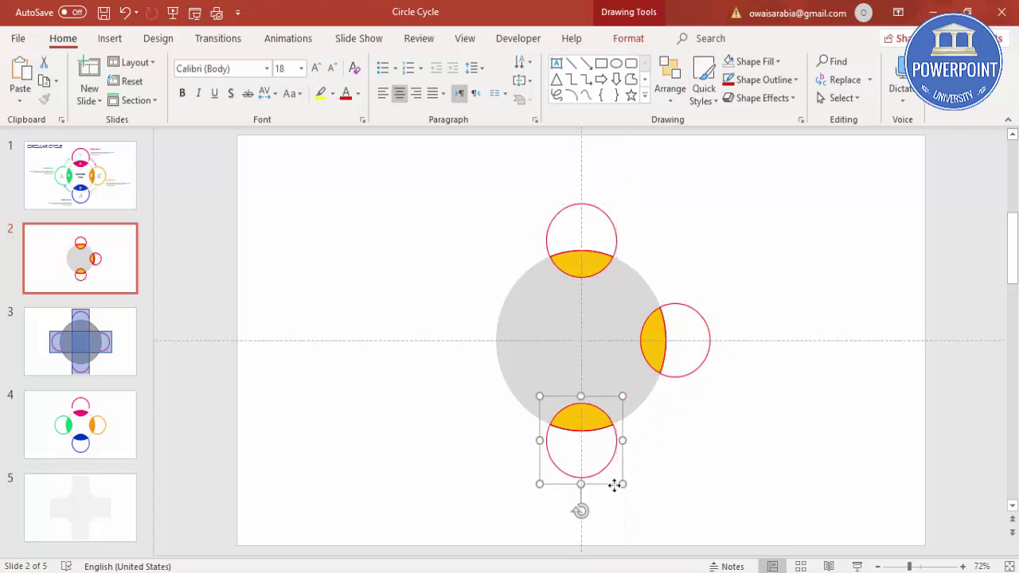
Add a 90°-rotated copy on the grey circle's left edge, aligned to the horizontal centre line.
{"action": "key", "text": "ctrl+d"}
{"action": "key", "text": "alt+Right"}
{"action": "key", "text": "alt+Right"}
{"action": "key", "text": "alt+Right"}
{"action": "key", "text": "alt+Right"}
{"action": "key", "text": "alt+Right"}
{"action": "key", "text": "alt+Right"}
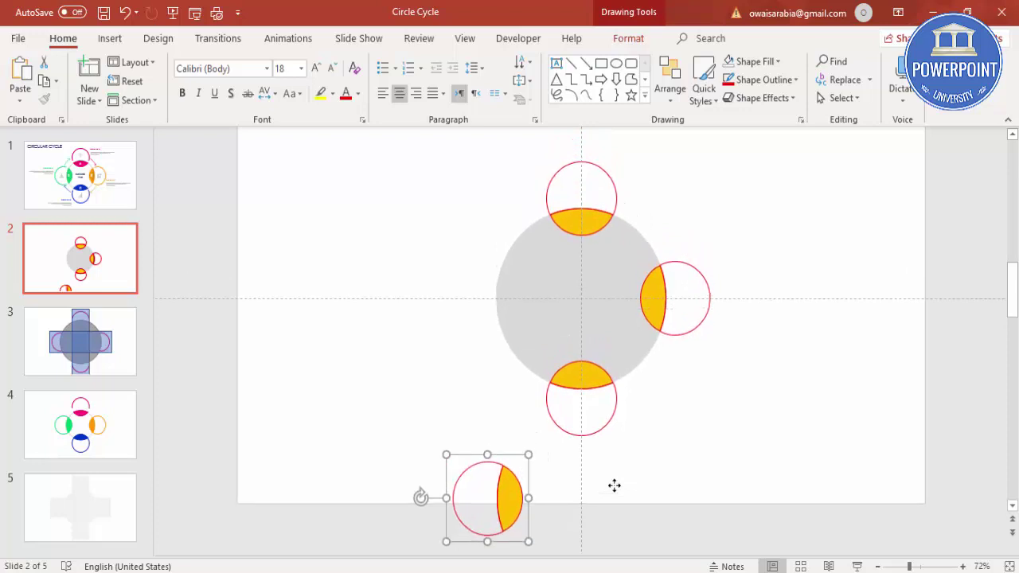
{"action": "left_click_drag", "start_coordinate": [511, 460], "coordinate": [510, 262]}
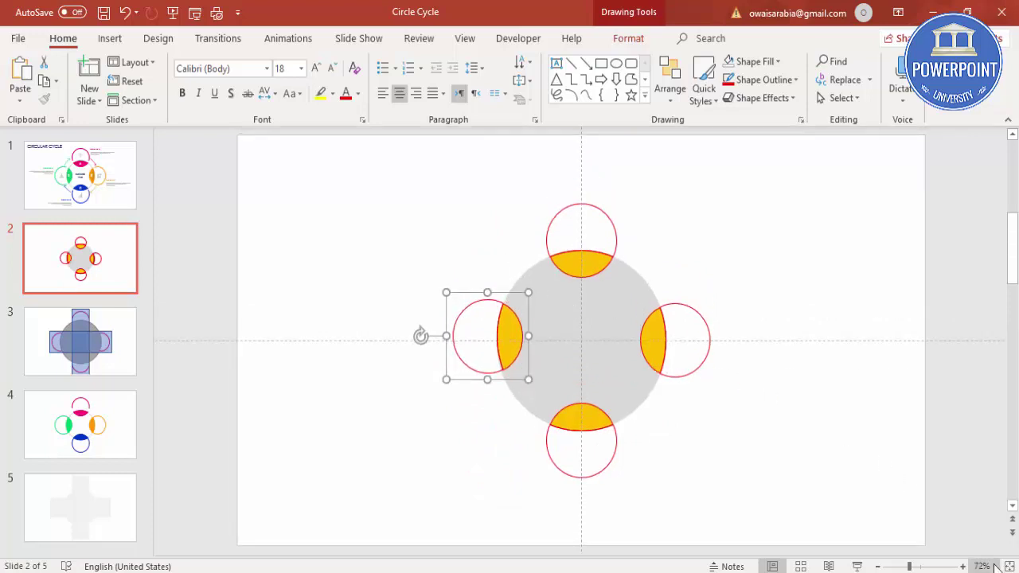
{"action": "left_click", "coordinate": [930, 566]}
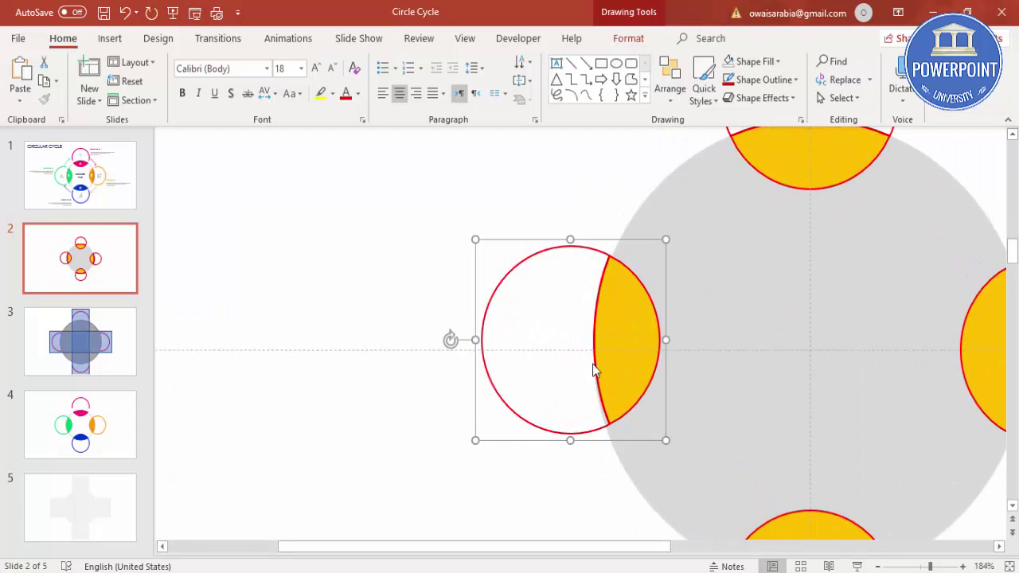
{"action": "left_click_drag", "start_coordinate": [626, 373], "coordinate": [623, 371]}
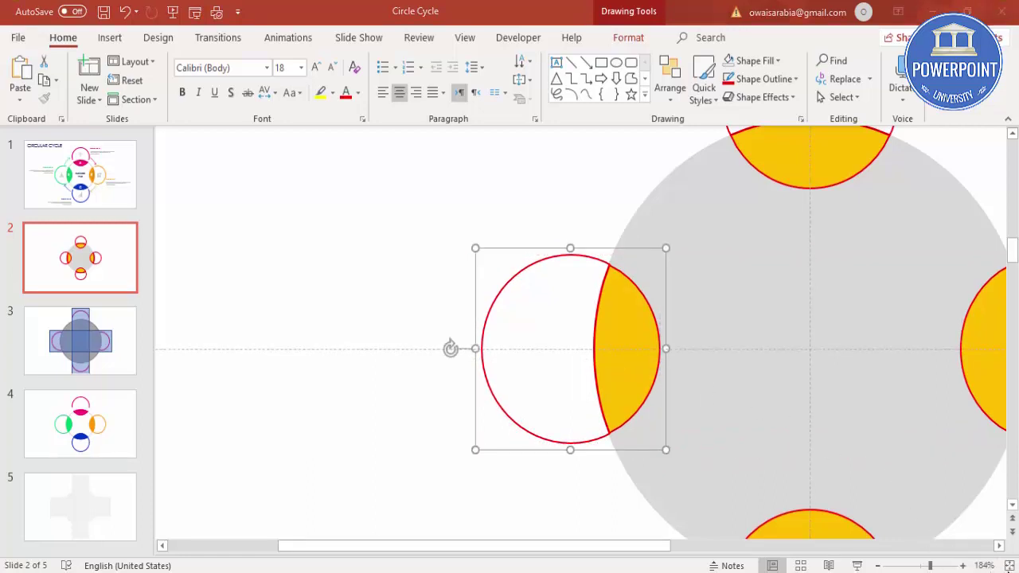
{"action": "left_click", "coordinate": [1008, 566]}
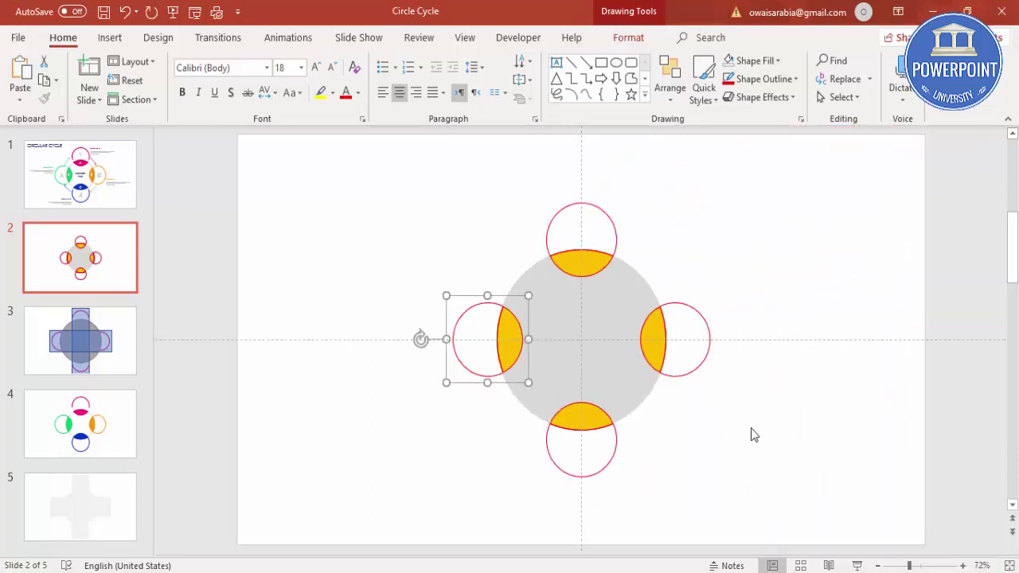
Select the top, right, bottom and left circle pairs and ungroup them.
{"action": "left_click", "coordinate": [752, 428]}
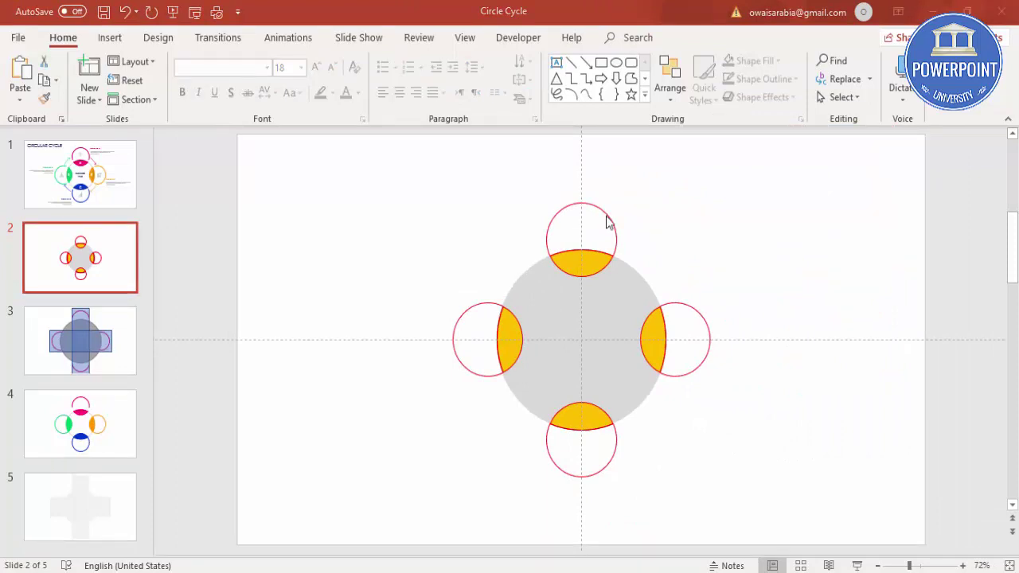
{"action": "left_click", "coordinate": [583, 207]}
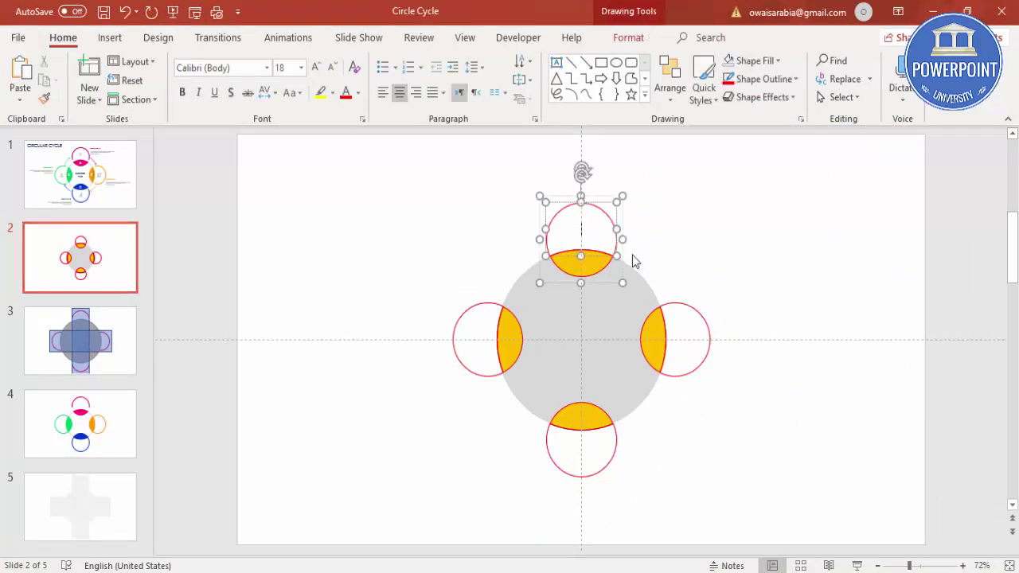
{"action": "left_click", "coordinate": [700, 313], "text": "shift"}
{"action": "left_click", "coordinate": [609, 469], "text": "shift"}
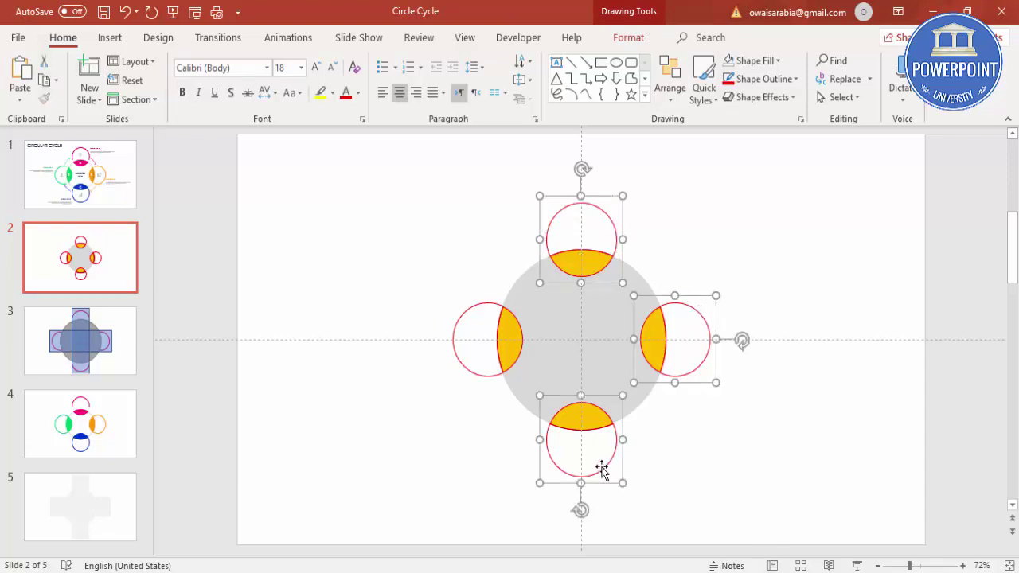
{"action": "left_click", "coordinate": [481, 373], "text": "shift"}
{"action": "right_click", "coordinate": [479, 375]}
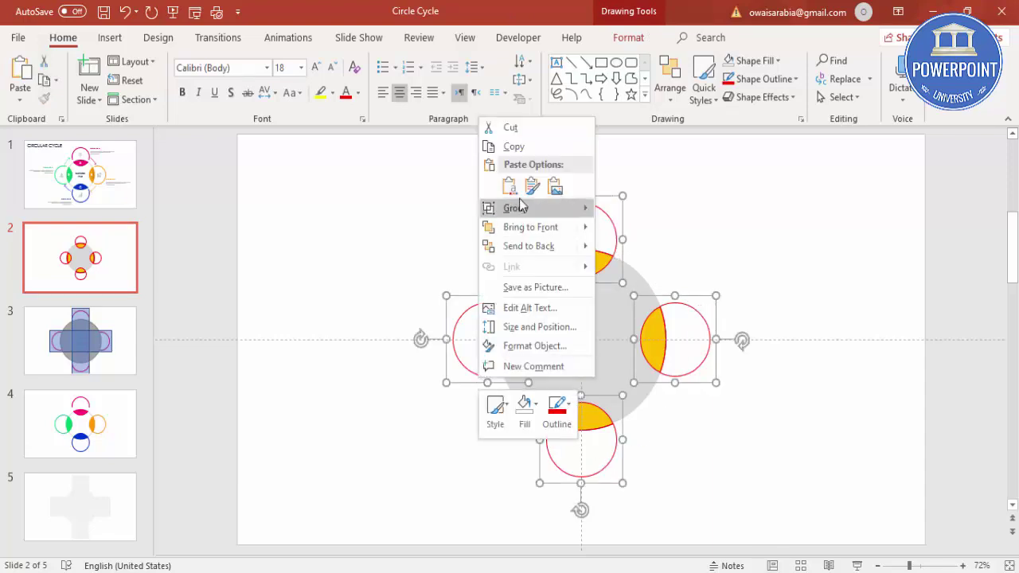
{"action": "mouse_move", "coordinate": [522, 208]}
{"action": "left_click", "coordinate": [637, 249]}
{"action": "left_click", "coordinate": [730, 222]}
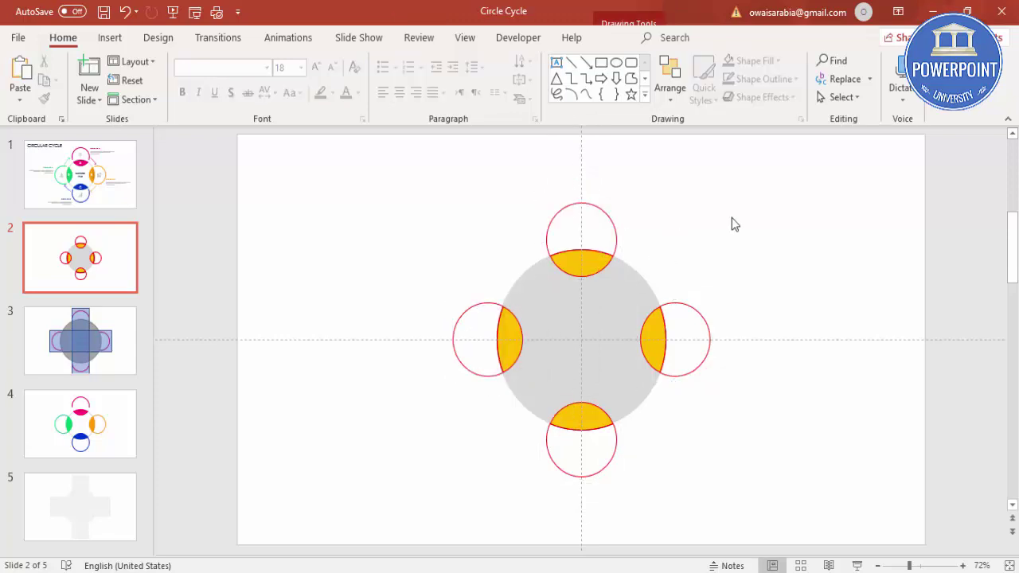
{"action": "left_click", "coordinate": [592, 271]}
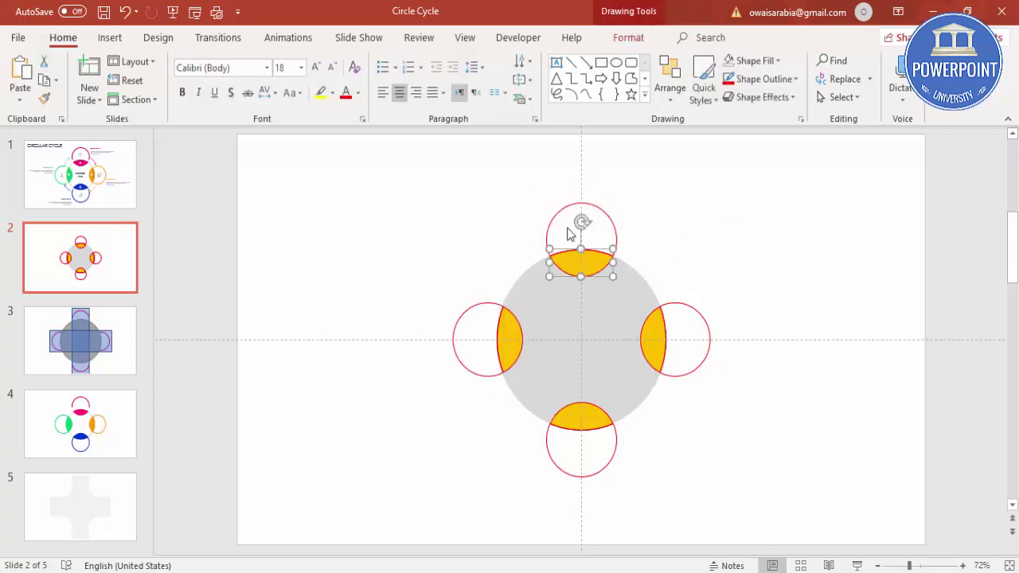
Give the top gold lens and its circle an orange outline.
{"action": "left_click", "coordinate": [628, 38]}
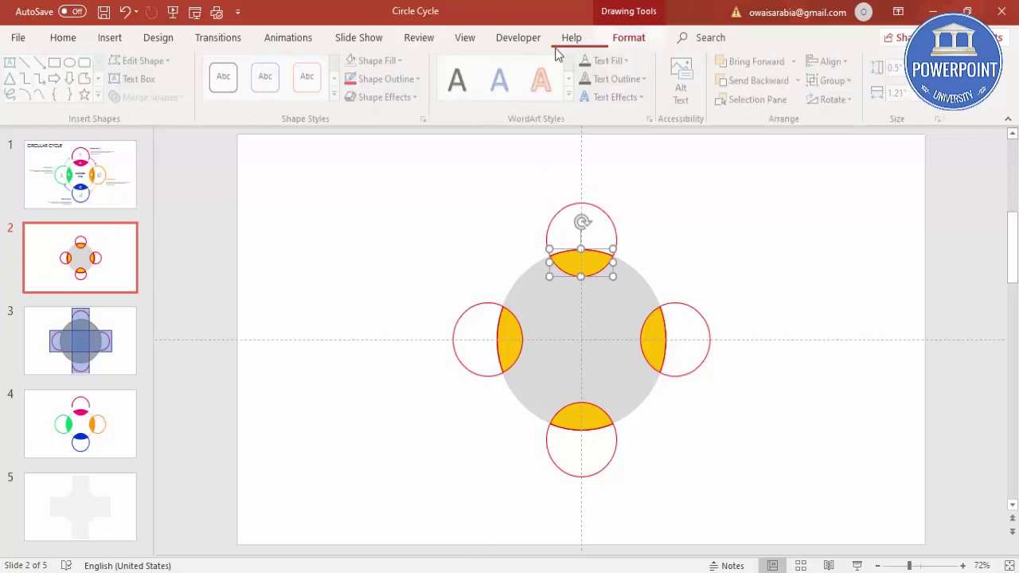
{"action": "left_click", "coordinate": [410, 79]}
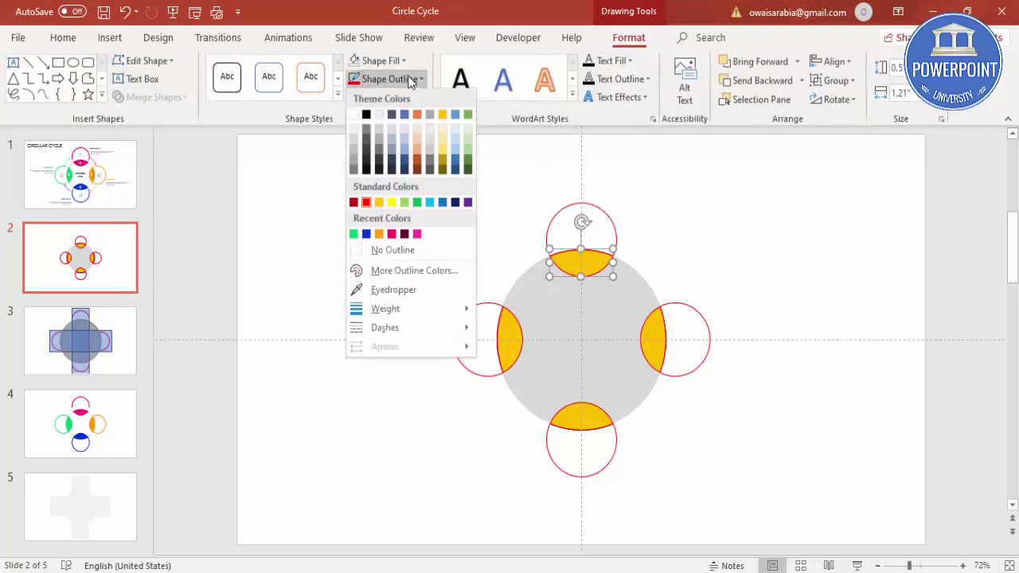
{"action": "left_click", "coordinate": [378, 234]}
{"action": "left_click", "coordinate": [549, 212]}
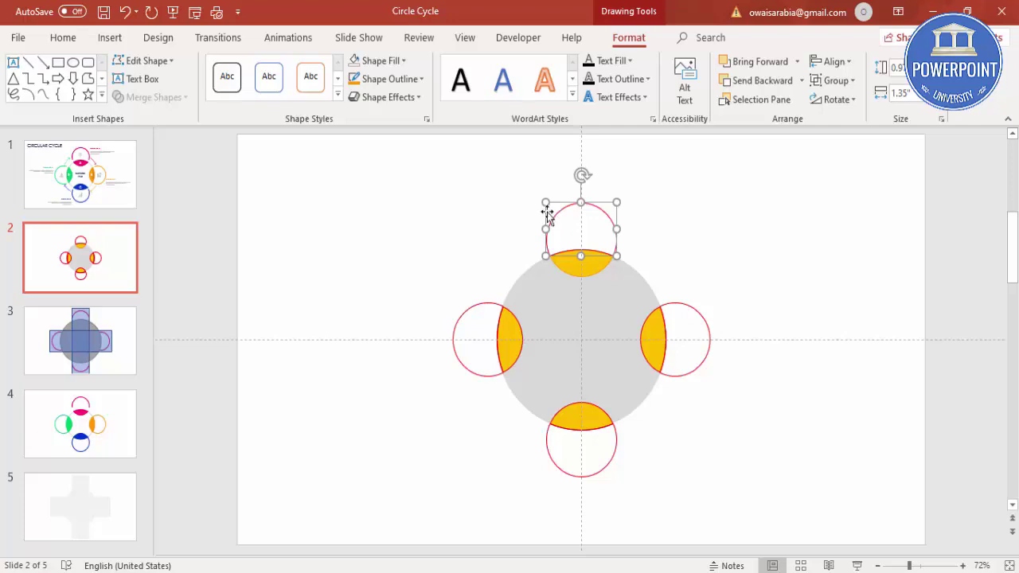
{"action": "left_click", "coordinate": [354, 79]}
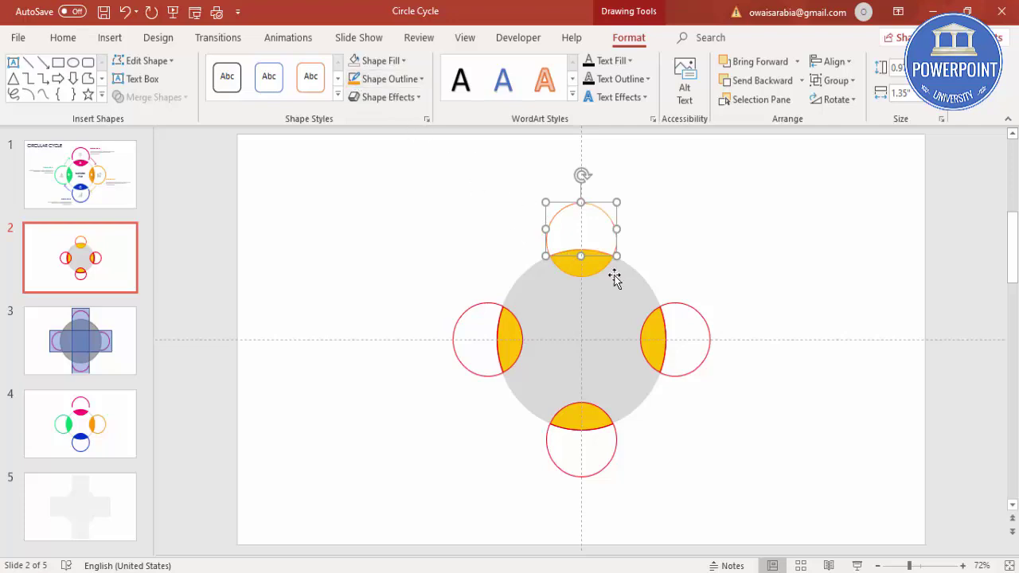
Fill the right lens pink with a crimson outline, and outline the right circle pink.
{"action": "left_click", "coordinate": [648, 327]}
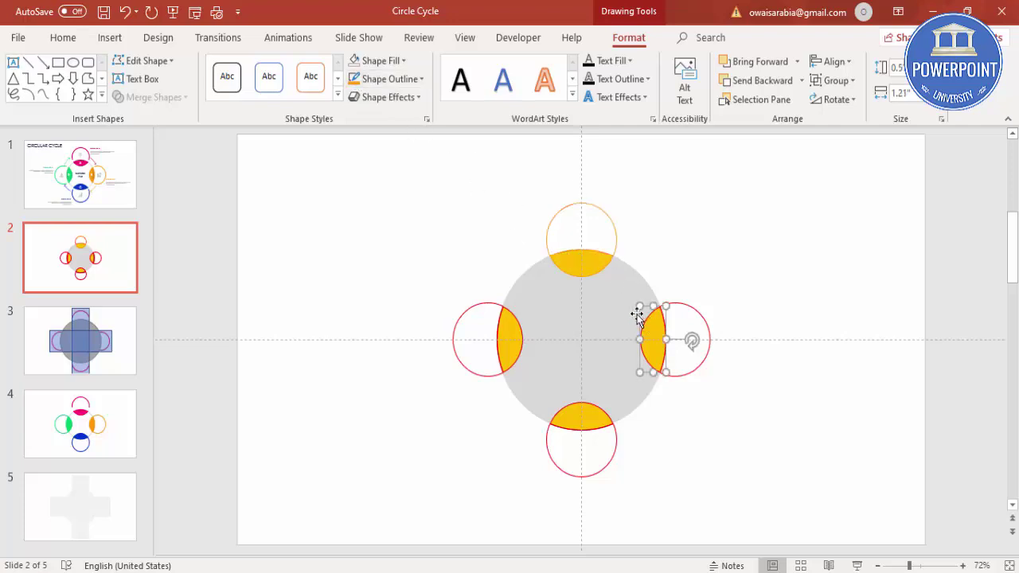
{"action": "left_click", "coordinate": [392, 81]}
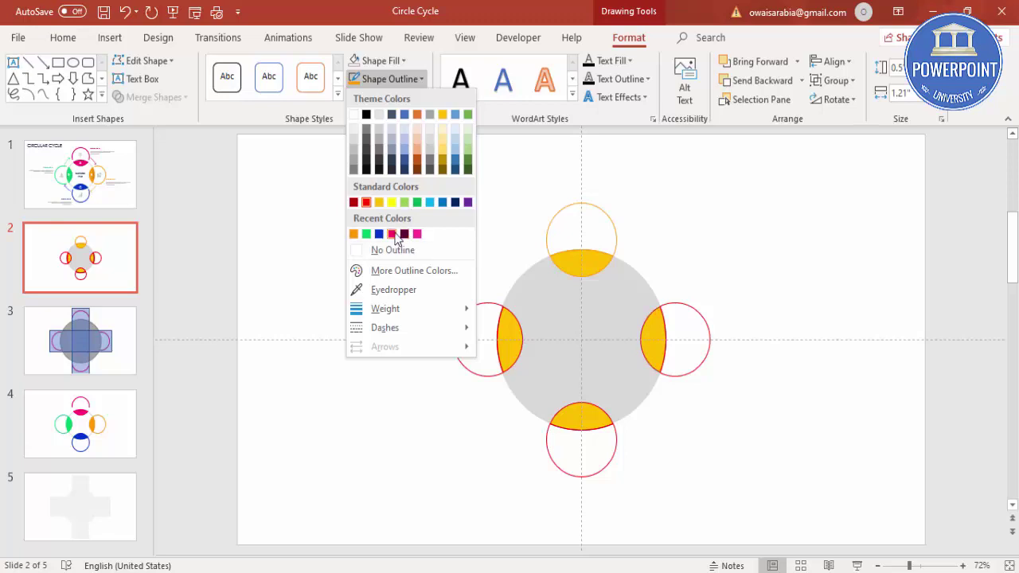
{"action": "left_click", "coordinate": [393, 234]}
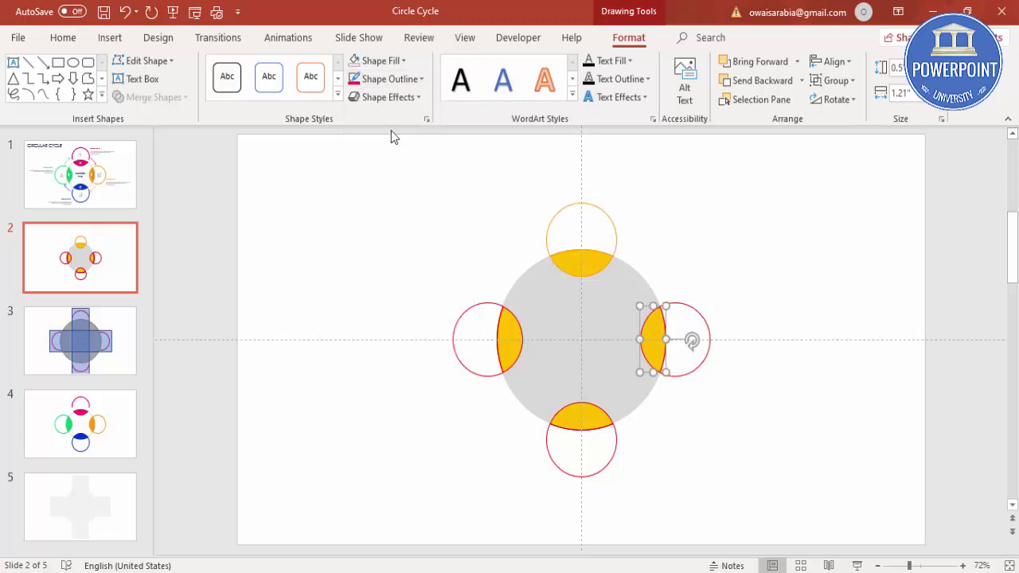
{"action": "left_click", "coordinate": [381, 61]}
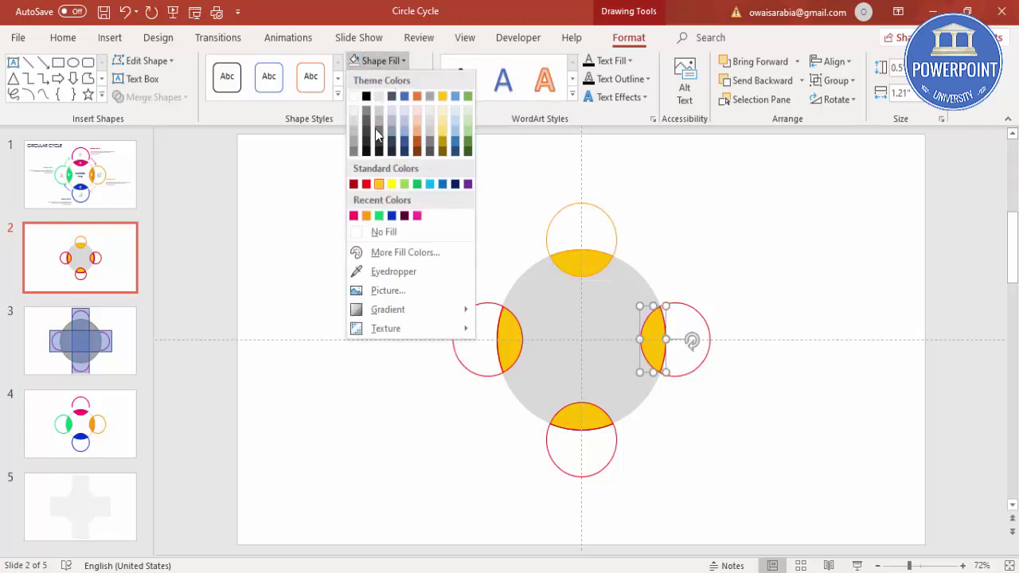
{"action": "left_click", "coordinate": [354, 215]}
{"action": "left_click", "coordinate": [683, 309]}
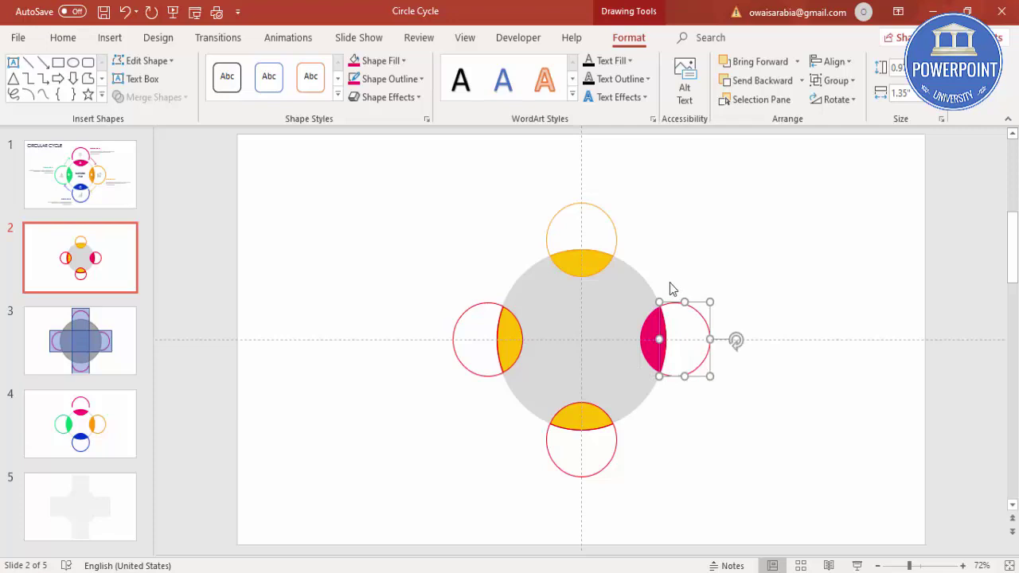
{"action": "left_click", "coordinate": [381, 62]}
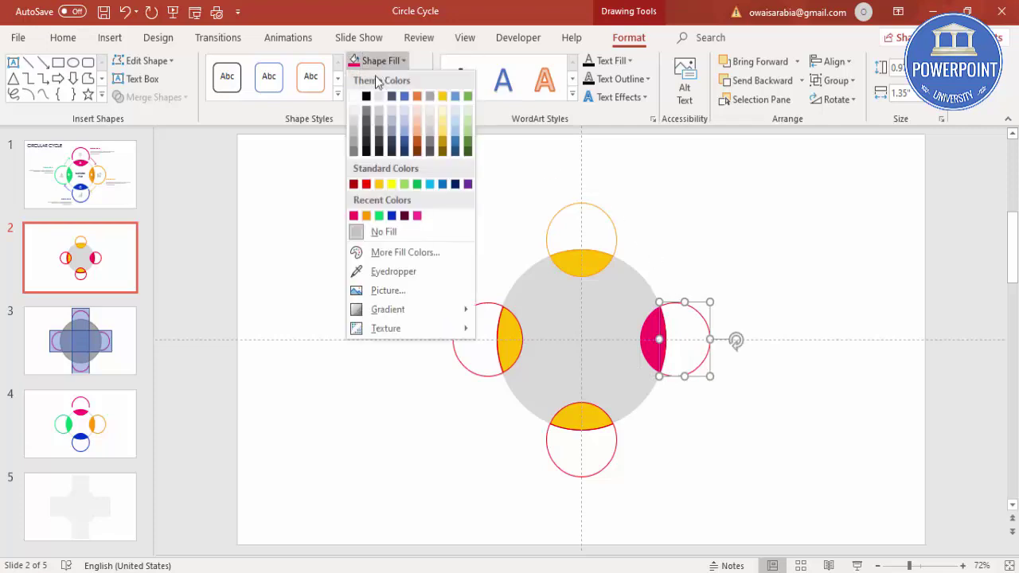
{"action": "left_click", "coordinate": [518, 196]}
{"action": "left_click", "coordinate": [381, 78]}
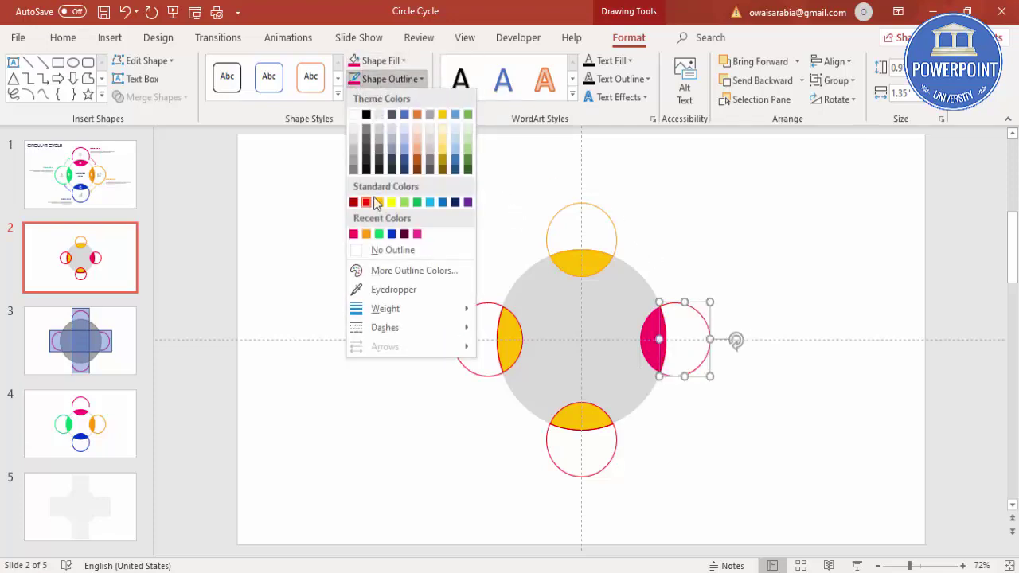
{"action": "left_click", "coordinate": [354, 234]}
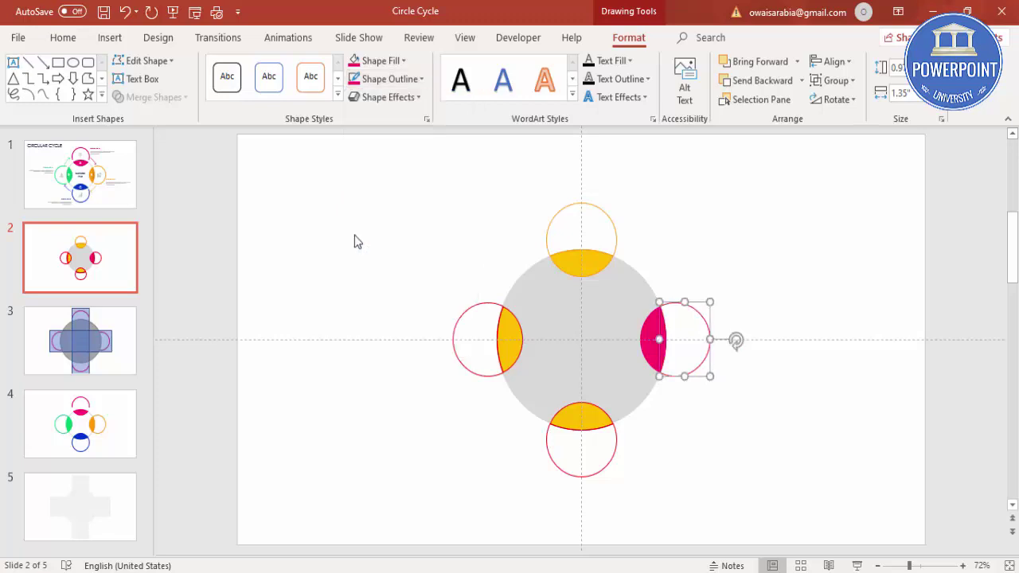
Fill the bottom lens green and give it and its circle green outlines.
{"action": "left_click", "coordinate": [586, 414]}
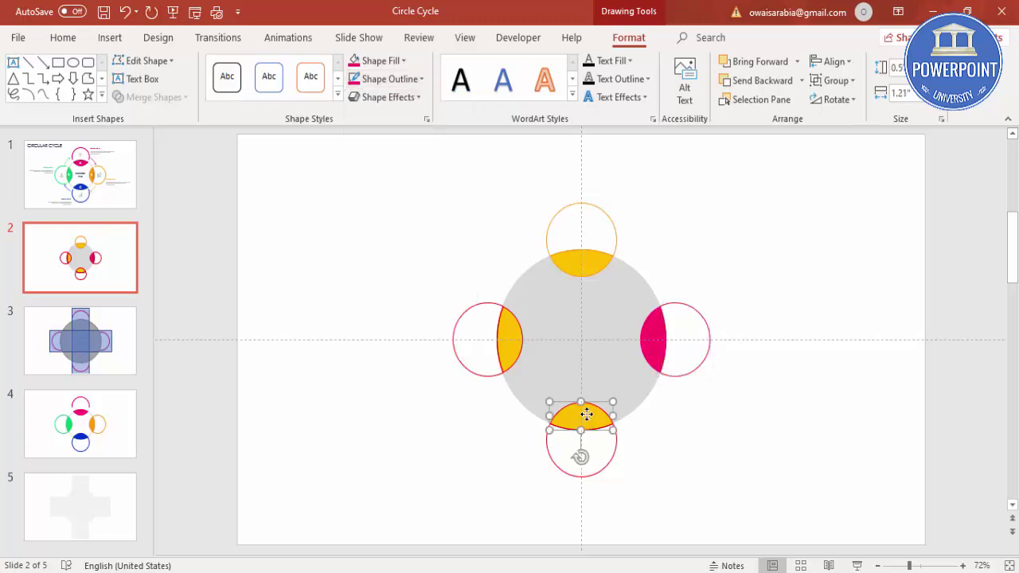
{"action": "left_click", "coordinate": [394, 62]}
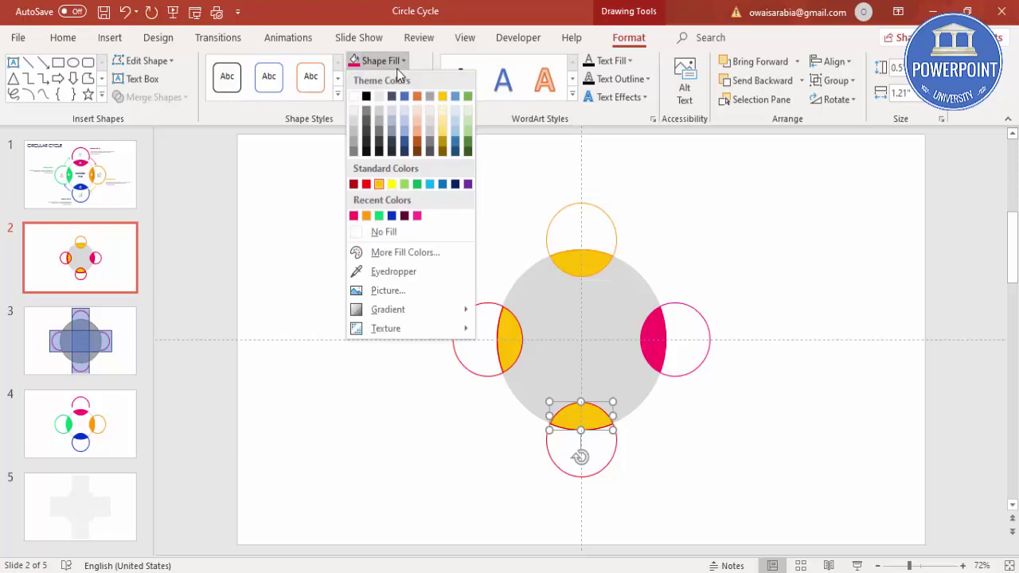
{"action": "left_click", "coordinate": [417, 188]}
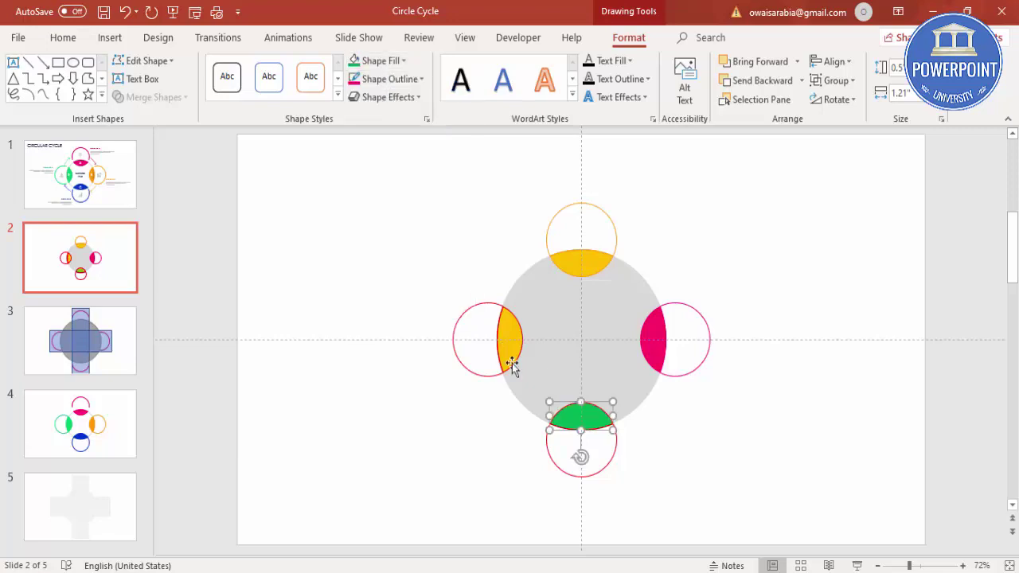
{"action": "left_click", "coordinate": [376, 79]}
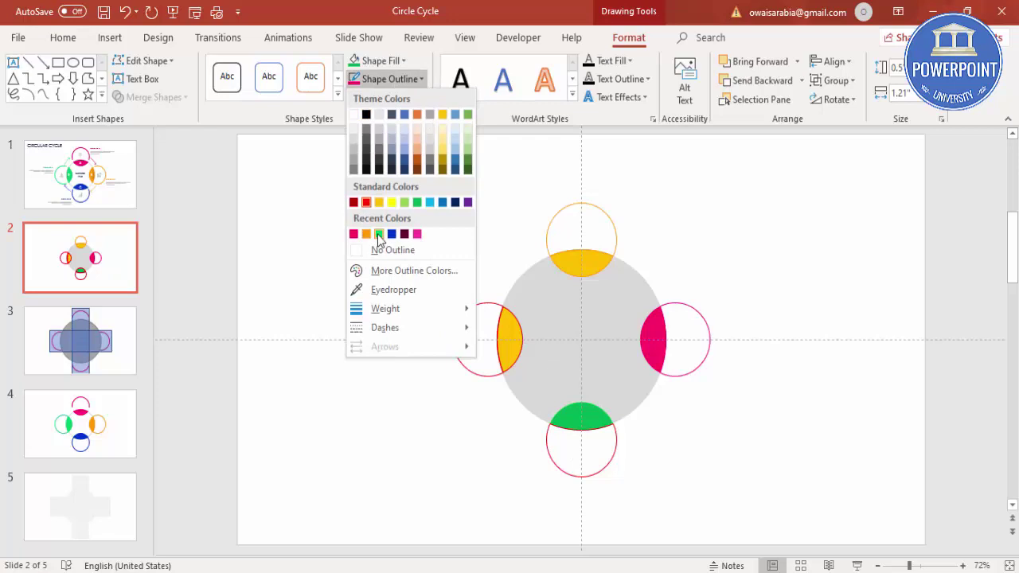
{"action": "left_click", "coordinate": [417, 202]}
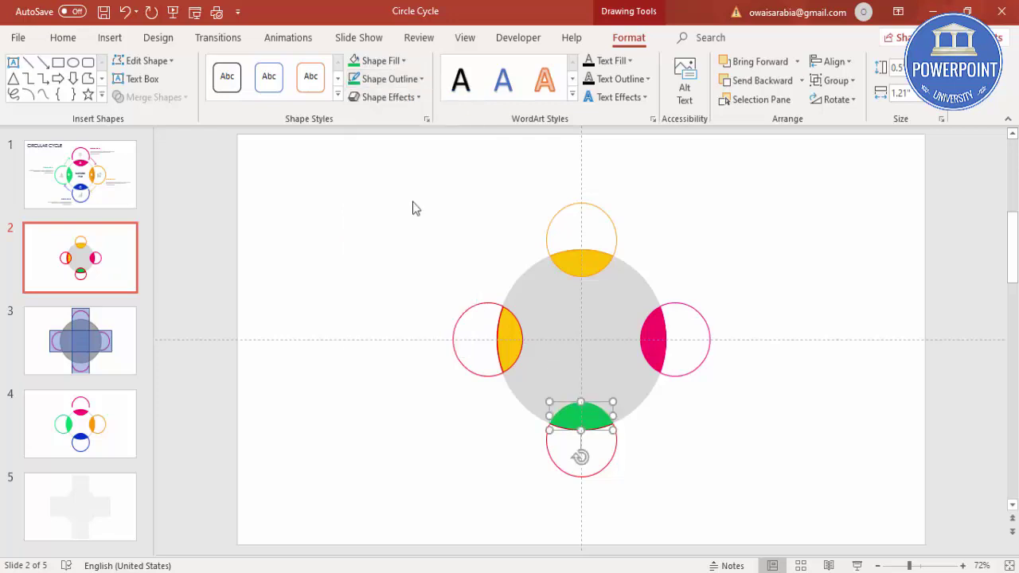
{"action": "left_click", "coordinate": [587, 466]}
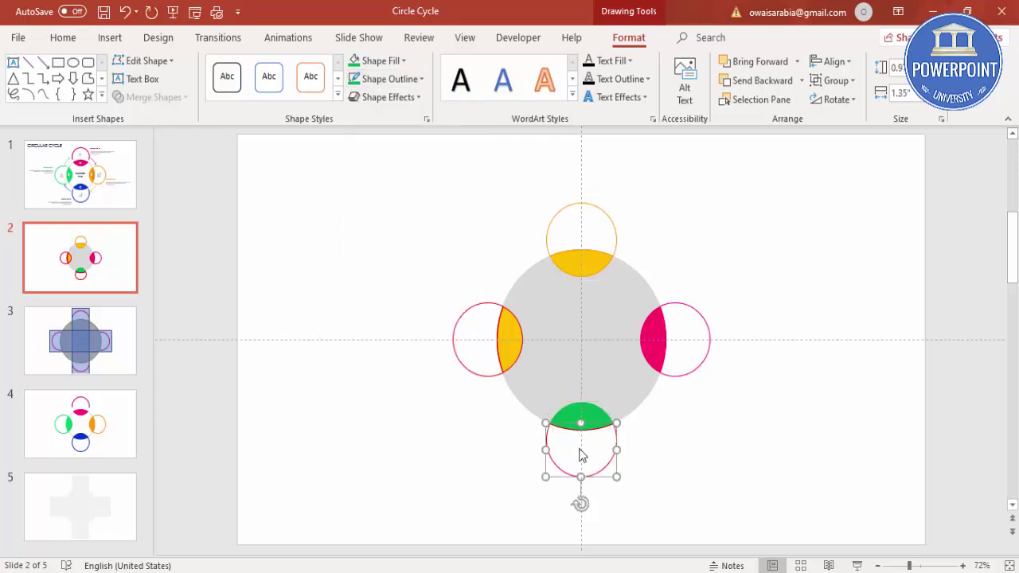
{"action": "left_click", "coordinate": [384, 80]}
Fill the left lens blue and outline the left lens and circle in blue.
{"action": "left_click", "coordinate": [503, 321]}
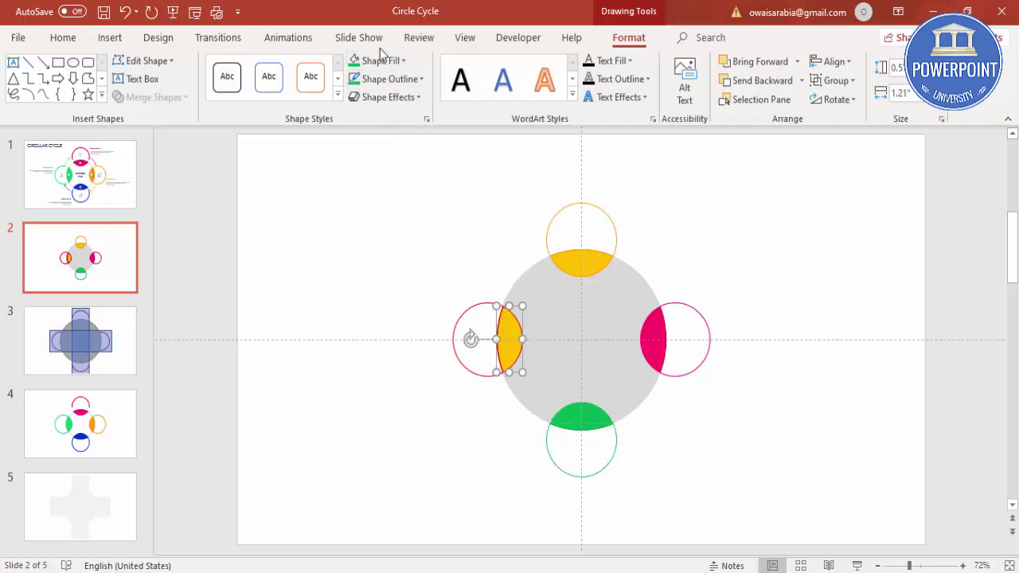
{"action": "left_click", "coordinate": [391, 67]}
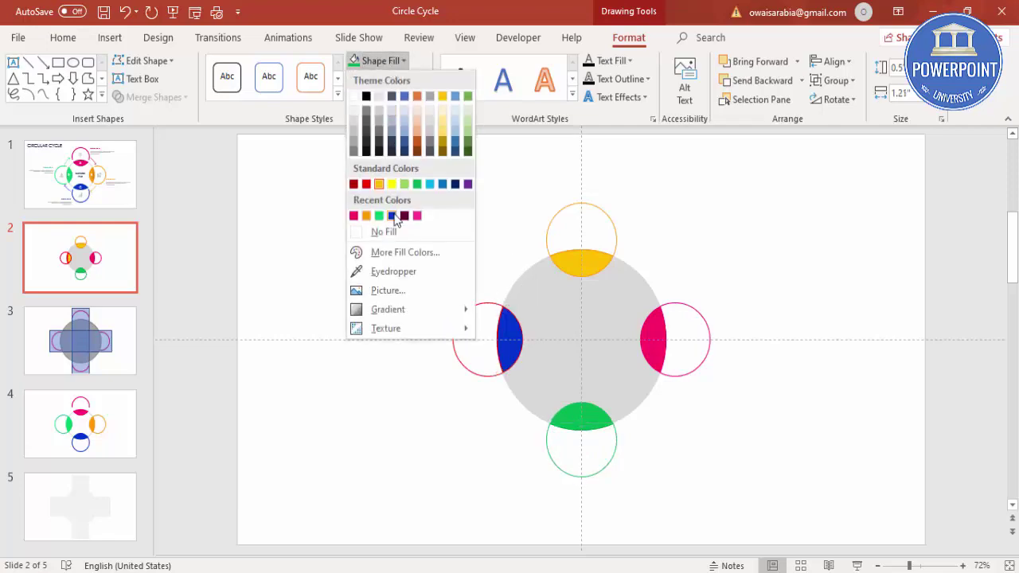
{"action": "left_click", "coordinate": [391, 216]}
{"action": "left_click", "coordinate": [420, 80]}
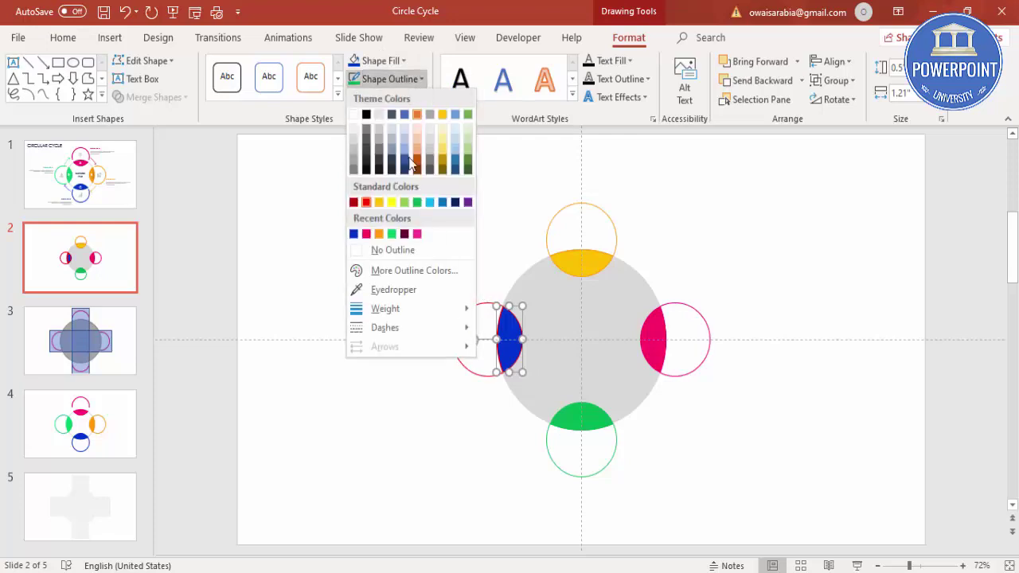
{"action": "left_click", "coordinate": [390, 232]}
{"action": "left_click", "coordinate": [469, 315]}
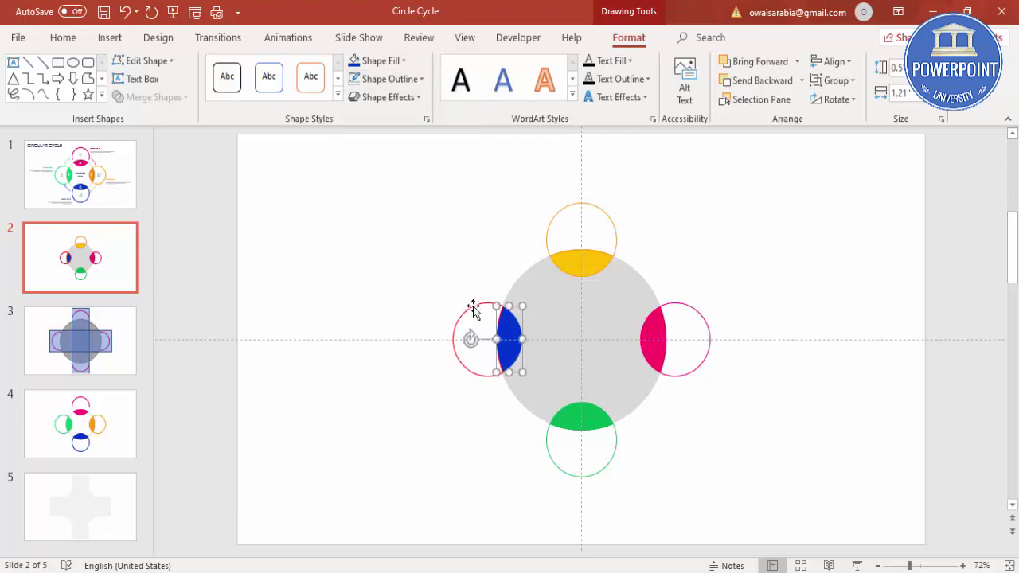
{"action": "left_click", "coordinate": [390, 79]}
{"action": "left_click", "coordinate": [355, 233]}
{"action": "left_click", "coordinate": [465, 307]}
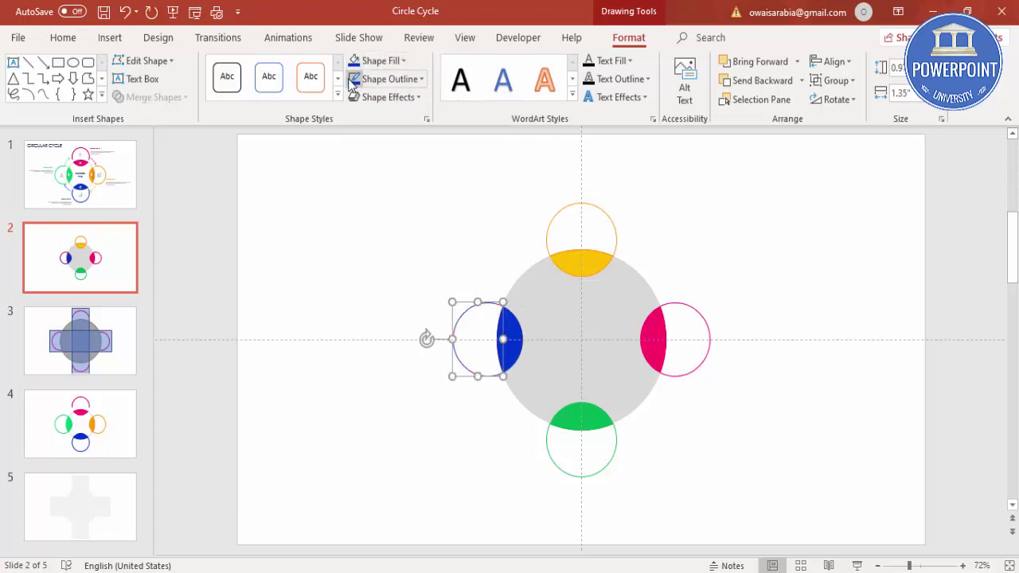
{"action": "left_click", "coordinate": [364, 209]}
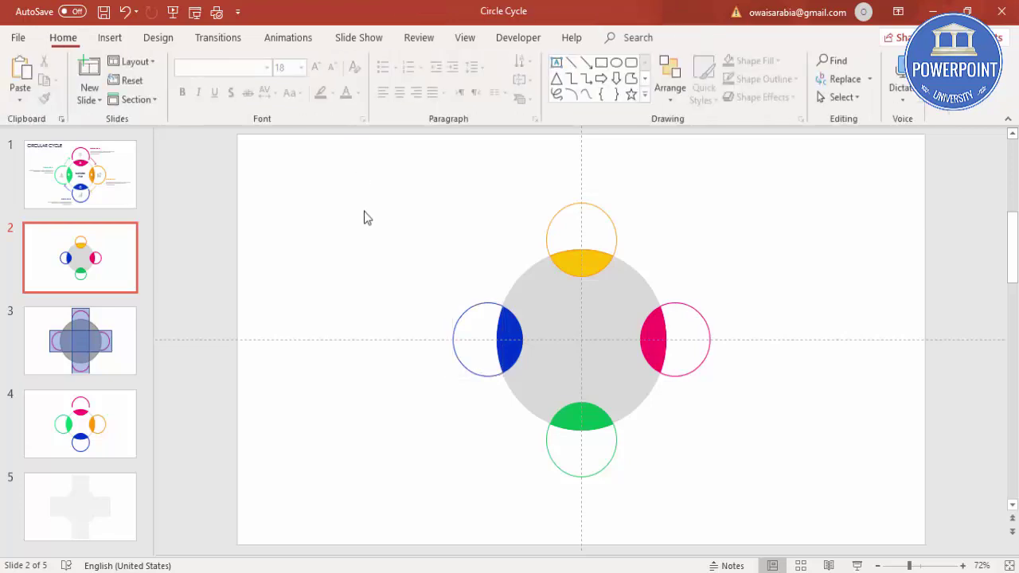
Duplicate the grey centre circle, centre the copy on the slide and give it a darker grey fill.
{"action": "left_click", "coordinate": [634, 302]}
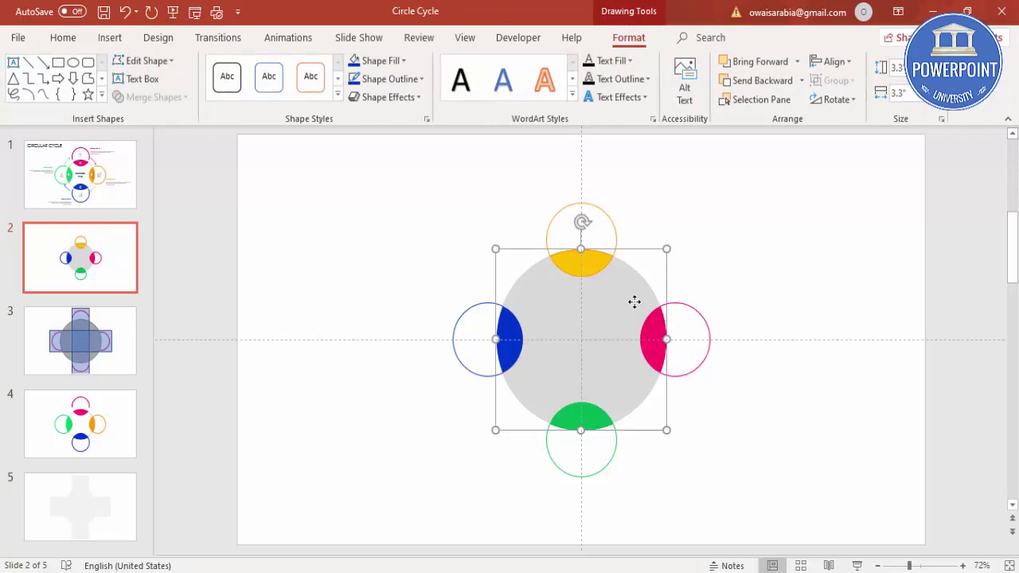
{"action": "key", "text": "ctrl+d"}
{"action": "left_click", "coordinate": [830, 62]}
{"action": "left_click", "coordinate": [857, 101]}
{"action": "left_click", "coordinate": [832, 61]}
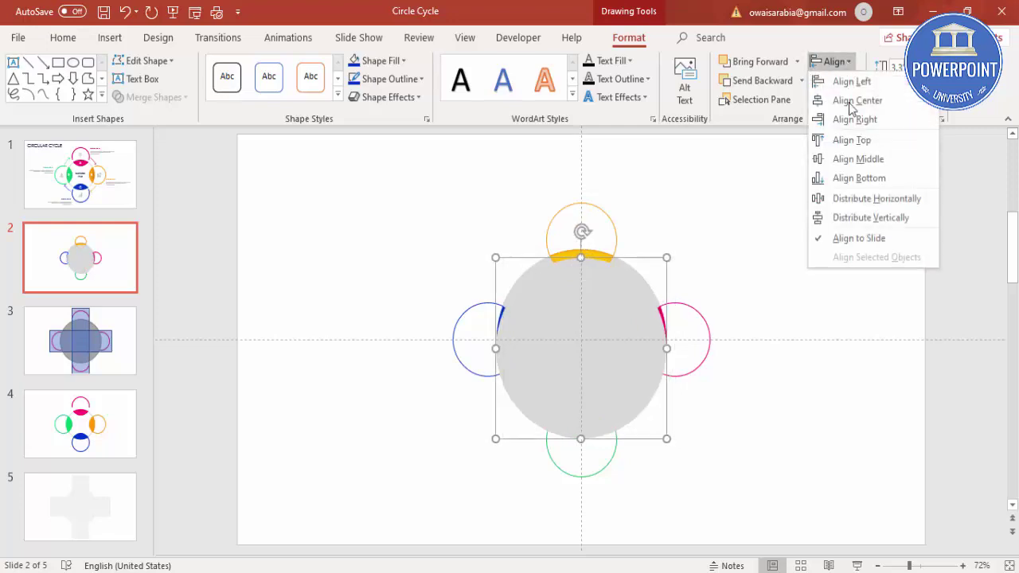
{"action": "left_click", "coordinate": [852, 159]}
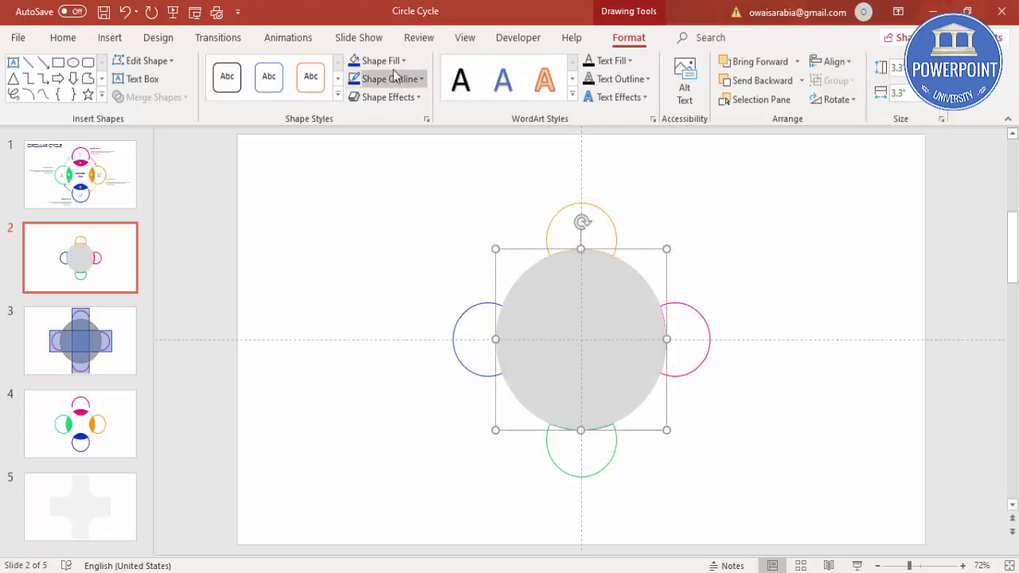
{"action": "left_click", "coordinate": [370, 61]}
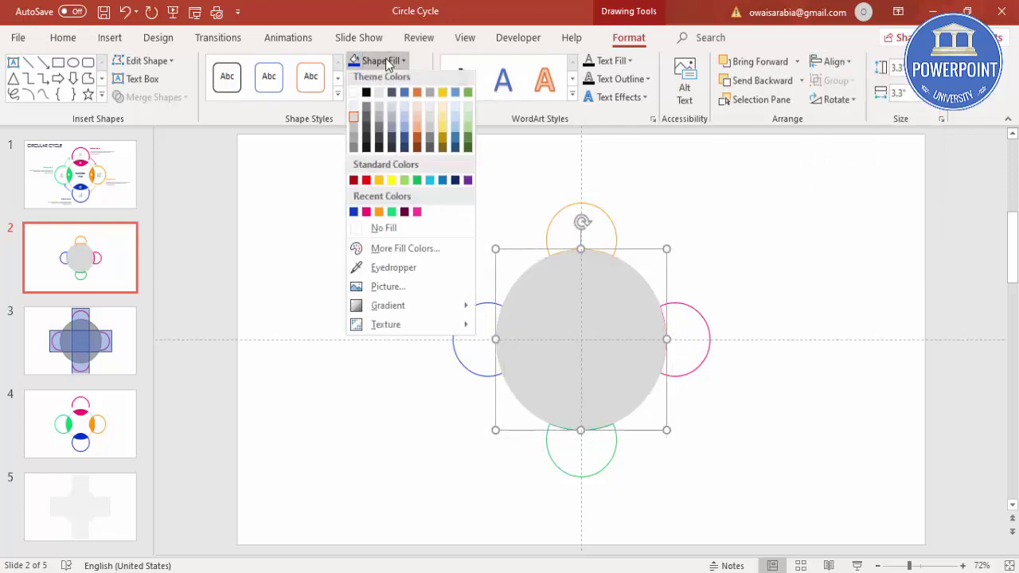
{"action": "left_click", "coordinate": [353, 136]}
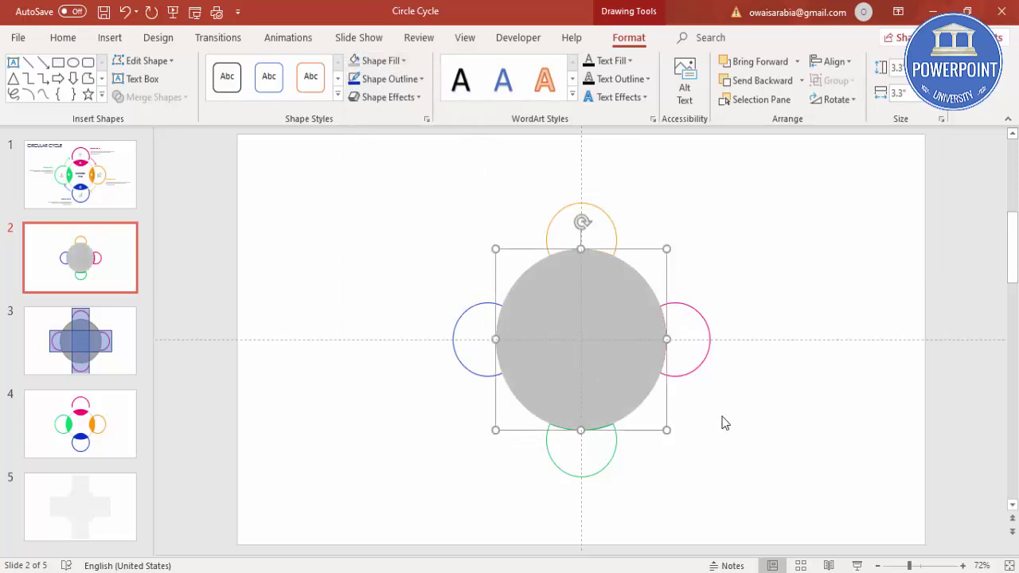
Enlarge the copied circle, send it to the back and fill it white.
{"action": "left_click_drag", "start_coordinate": [667, 430], "coordinate": [675, 440]}
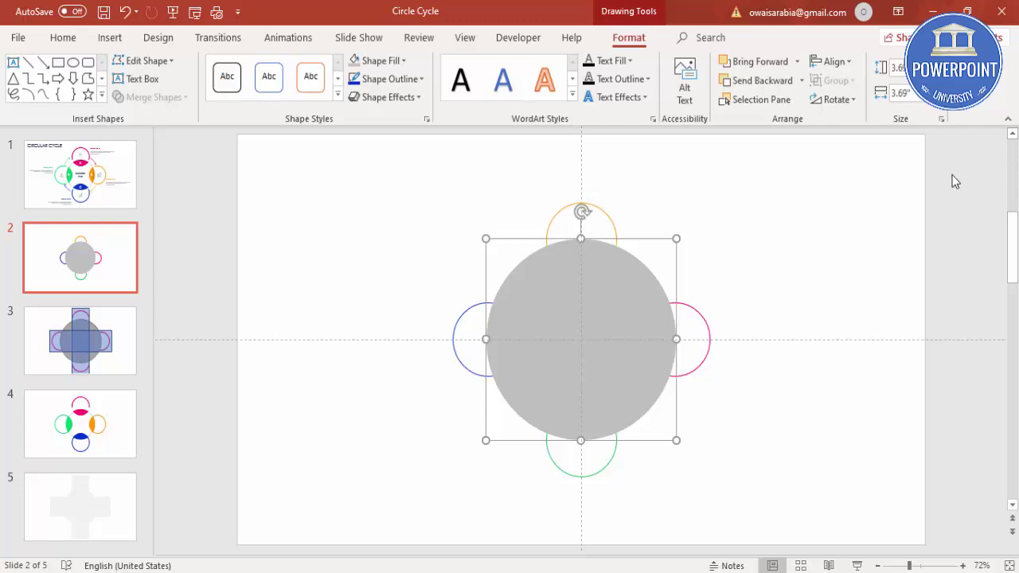
{"action": "left_click", "coordinate": [801, 80]}
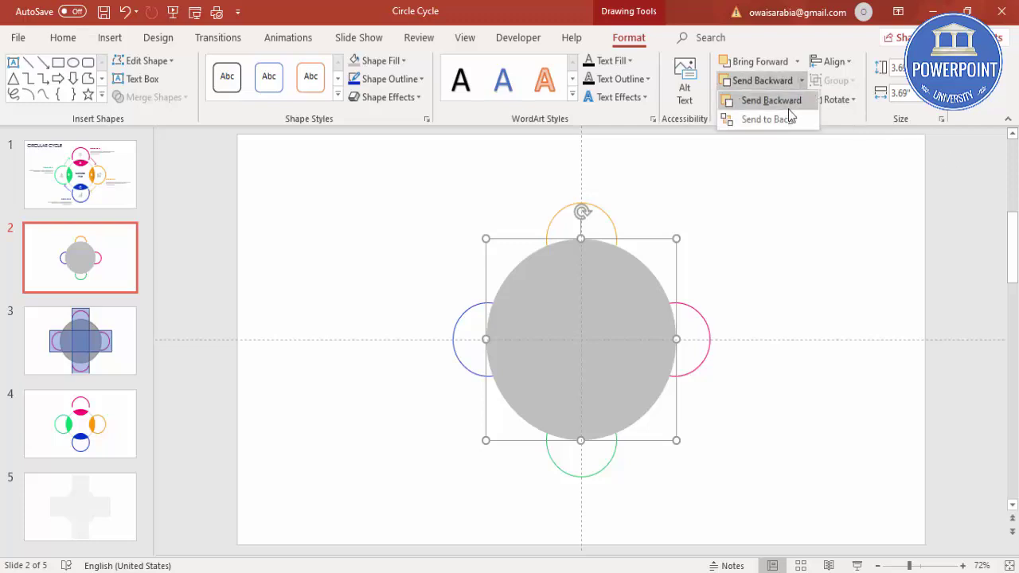
{"action": "left_click", "coordinate": [767, 119]}
{"action": "left_click", "coordinate": [403, 61]}
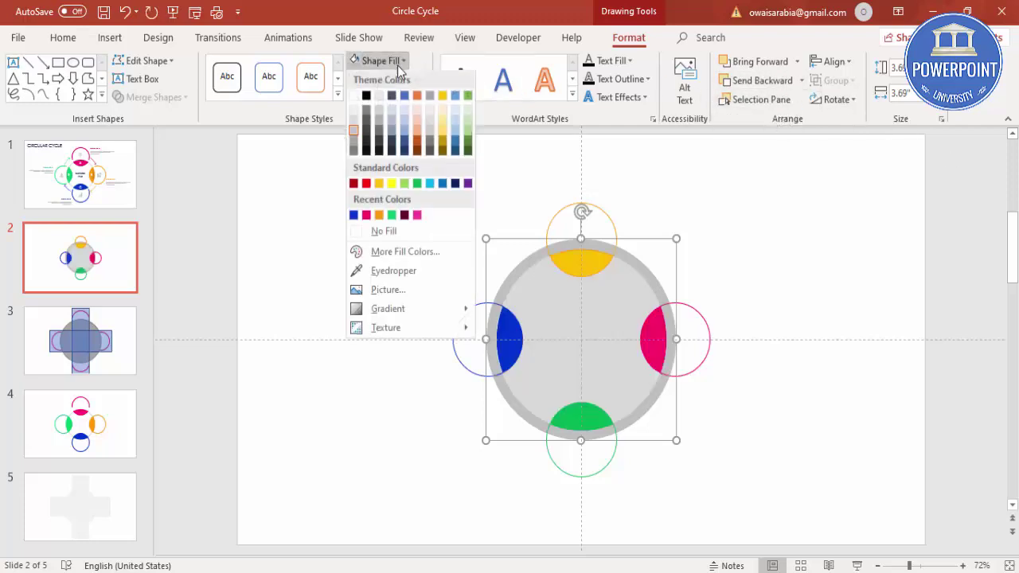
{"action": "left_click", "coordinate": [354, 100]}
Send the four outline circles (top, pink, green, blue) to the back, then reselect the centre circle.
{"action": "left_click", "coordinate": [609, 216]}
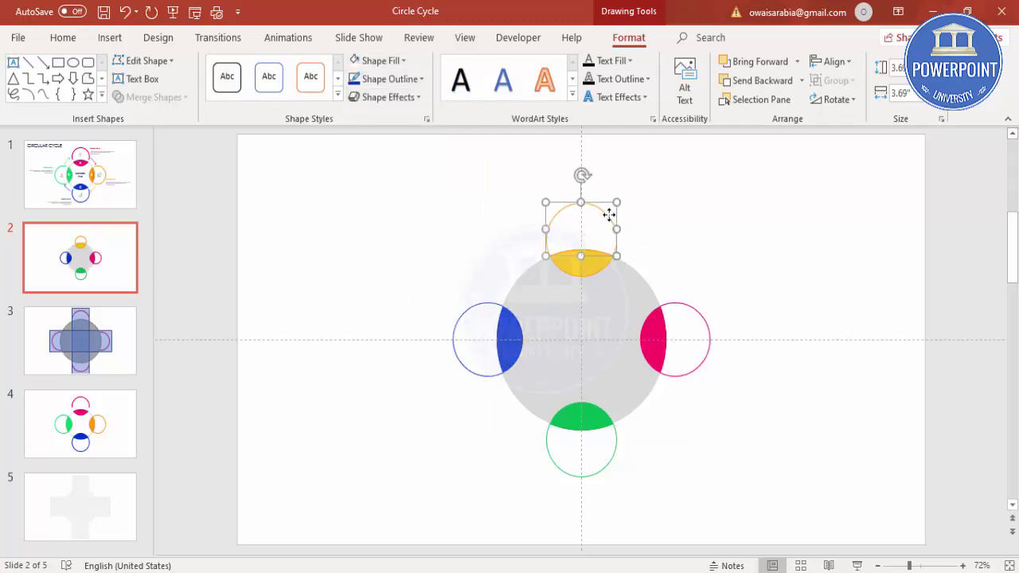
{"action": "left_click", "coordinate": [708, 321], "text": "shift"}
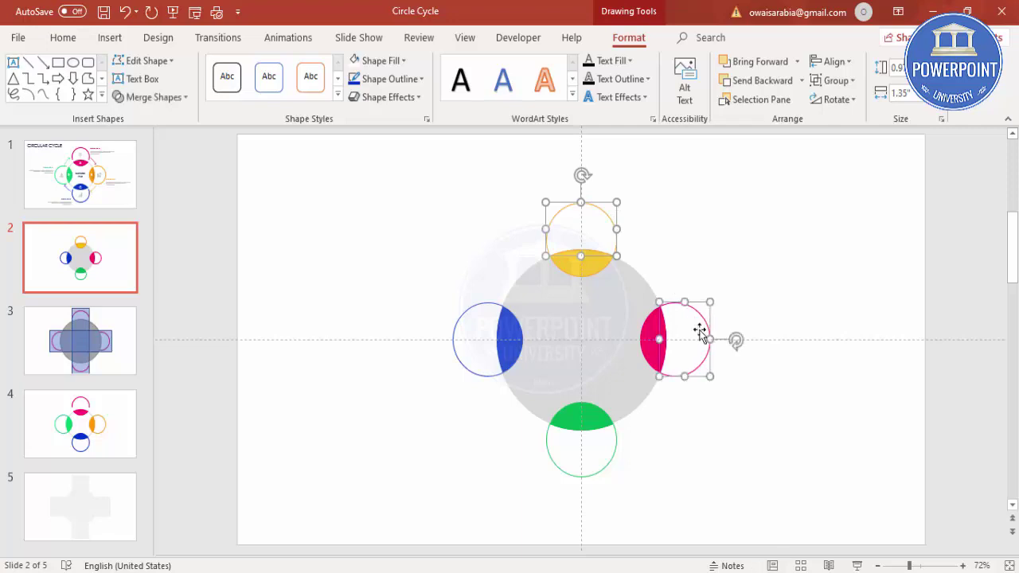
{"action": "left_click", "coordinate": [613, 462], "text": "shift"}
{"action": "left_click", "coordinate": [484, 379], "text": "shift"}
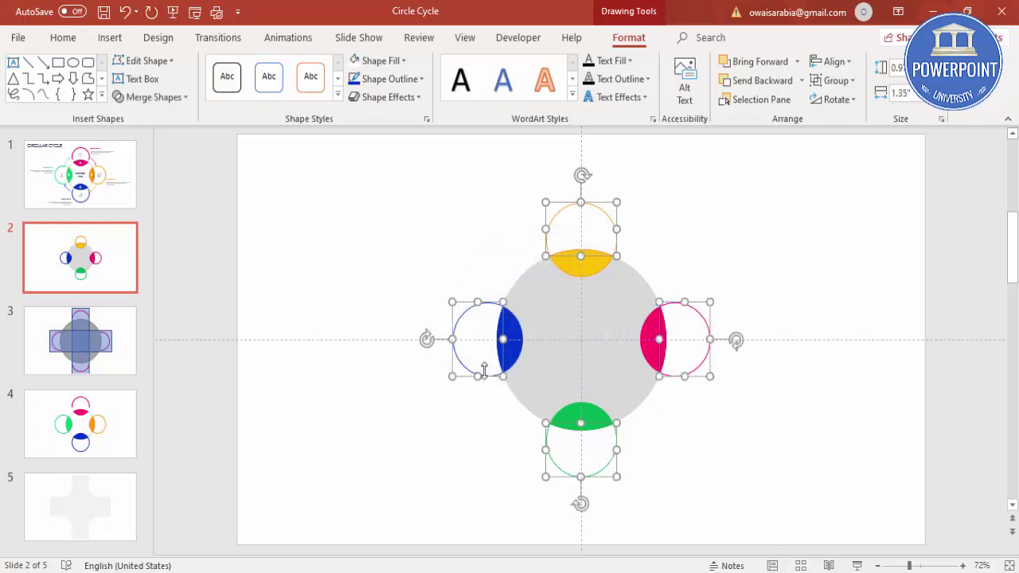
{"action": "left_click", "coordinate": [800, 80]}
{"action": "left_click", "coordinate": [782, 124]}
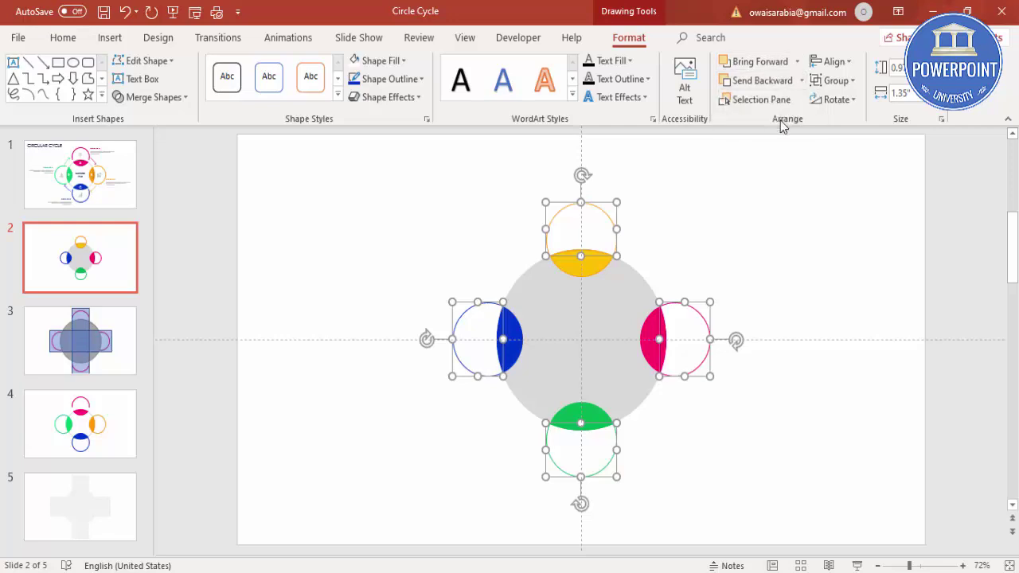
{"action": "left_click", "coordinate": [721, 250]}
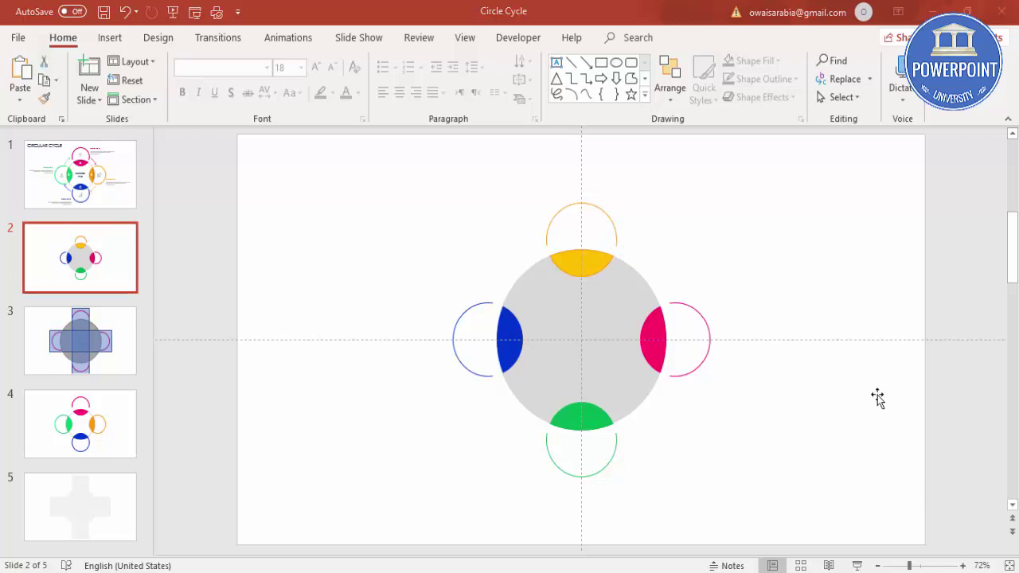
{"action": "left_click", "coordinate": [594, 297]}
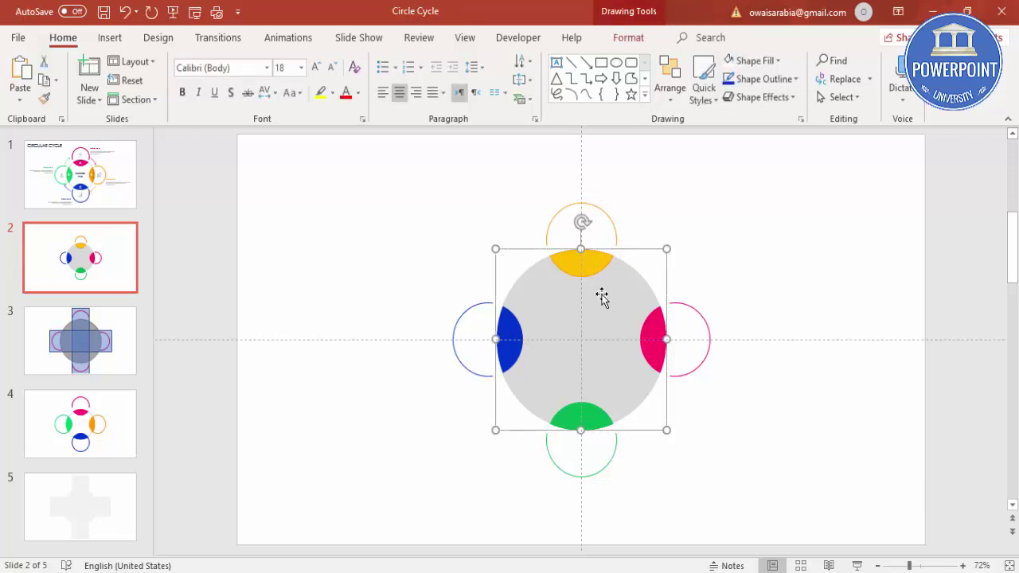
Open Format Shape for the centre circle and fill it white.
{"action": "right_click", "coordinate": [605, 317]}
{"action": "left_click", "coordinate": [678, 539]}
{"action": "left_click", "coordinate": [633, 40]}
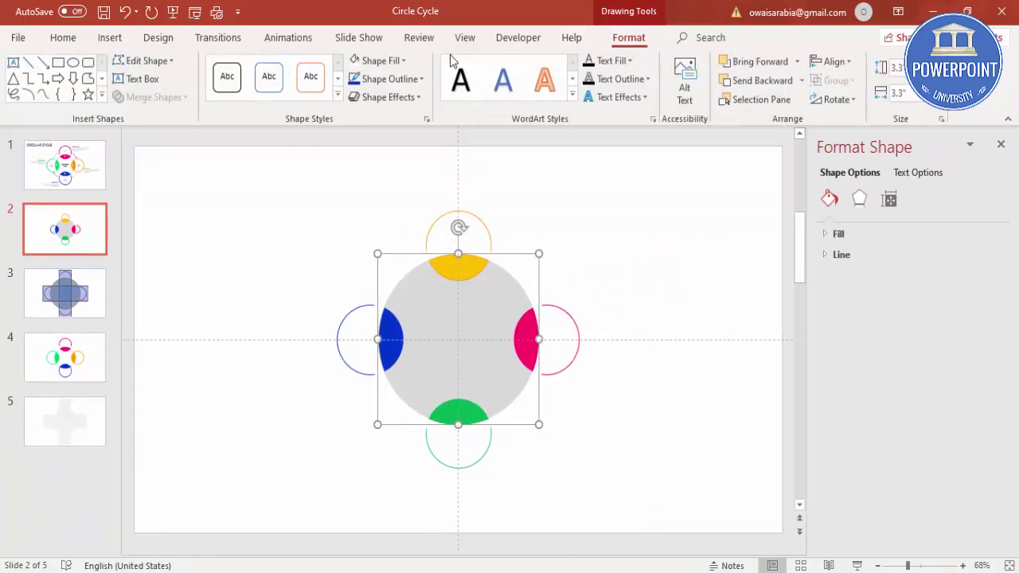
{"action": "left_click", "coordinate": [382, 62]}
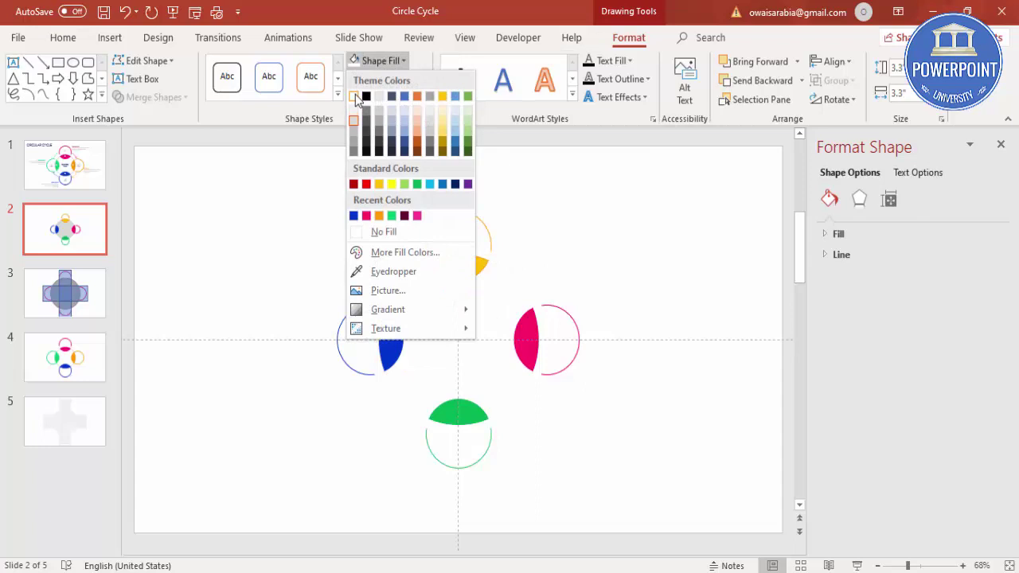
{"action": "left_click", "coordinate": [355, 97]}
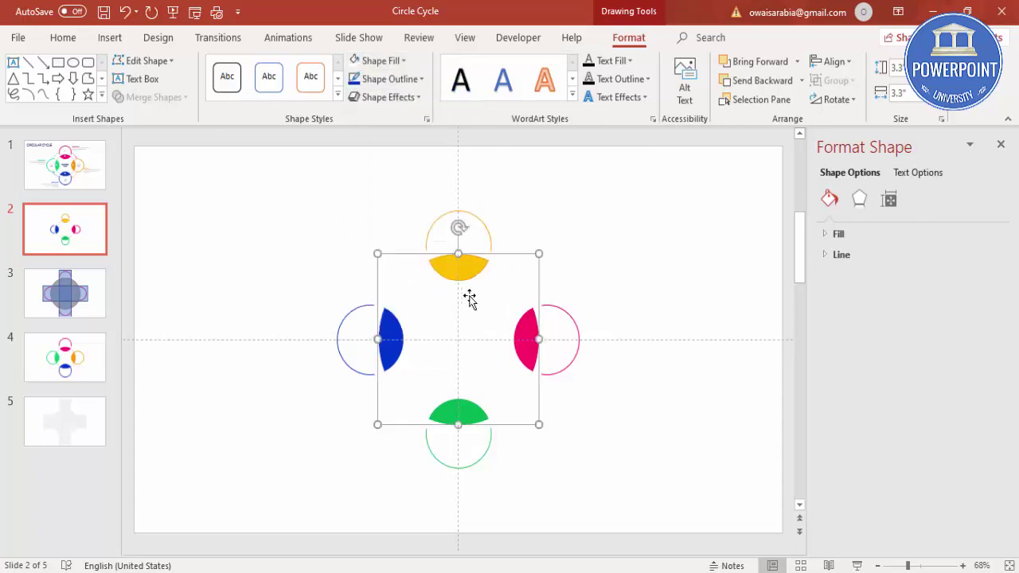
Apply an Inside: Center shadow to the centre circle and raise its blur to 23 pt.
{"action": "left_click", "coordinate": [859, 201]}
{"action": "left_click", "coordinate": [871, 237]}
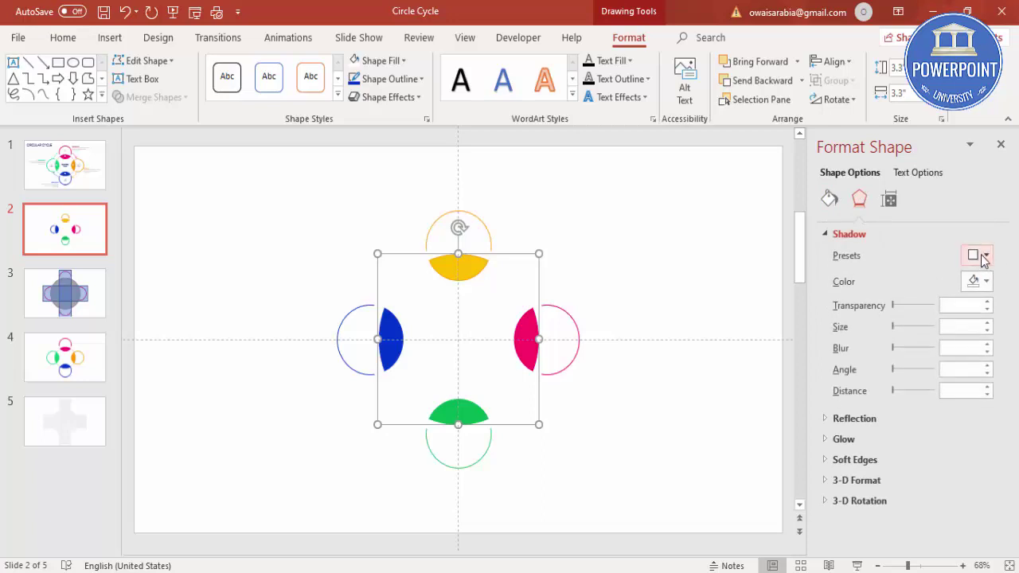
{"action": "left_click", "coordinate": [985, 256]}
{"action": "scroll", "coordinate": [941, 413], "scroll_direction": "down", "scroll_amount": 3}
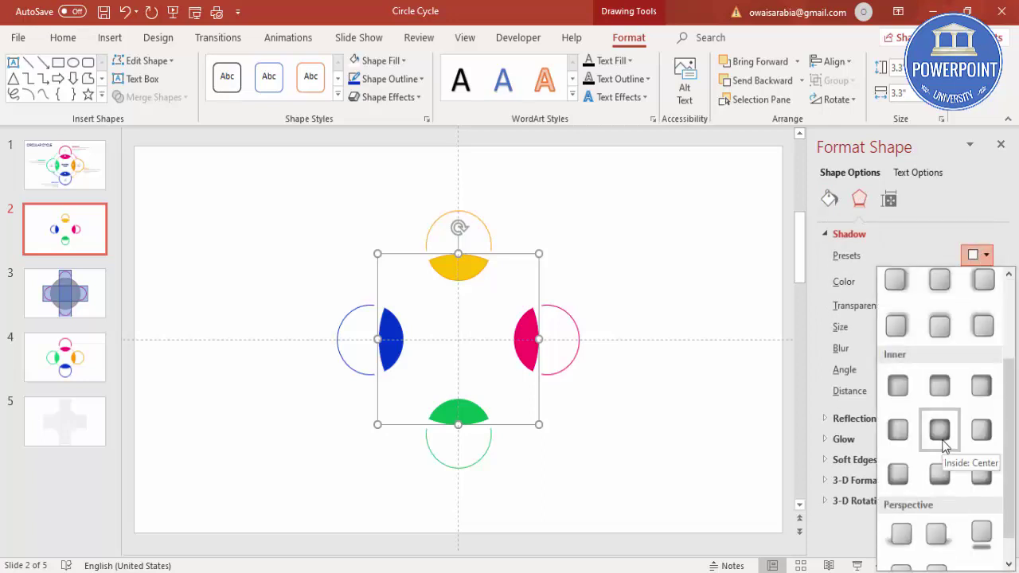
{"action": "left_click", "coordinate": [940, 429]}
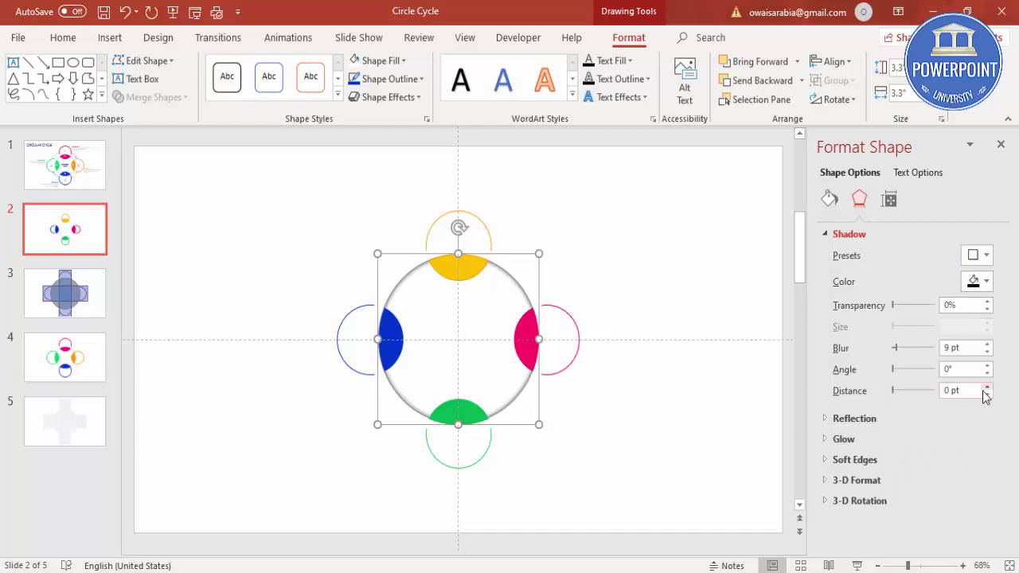
{"action": "left_click", "coordinate": [986, 344]}
{"action": "left_click", "coordinate": [987, 344]}
{"action": "left_click", "coordinate": [986, 344]}
{"action": "left_click", "coordinate": [986, 343]}
{"action": "left_click", "coordinate": [986, 344]}
{"action": "left_click", "coordinate": [986, 344]}
{"action": "left_click", "coordinate": [987, 344]}
{"action": "left_click", "coordinate": [986, 344]}
{"action": "left_click", "coordinate": [987, 344]}
{"action": "left_click", "coordinate": [986, 344]}
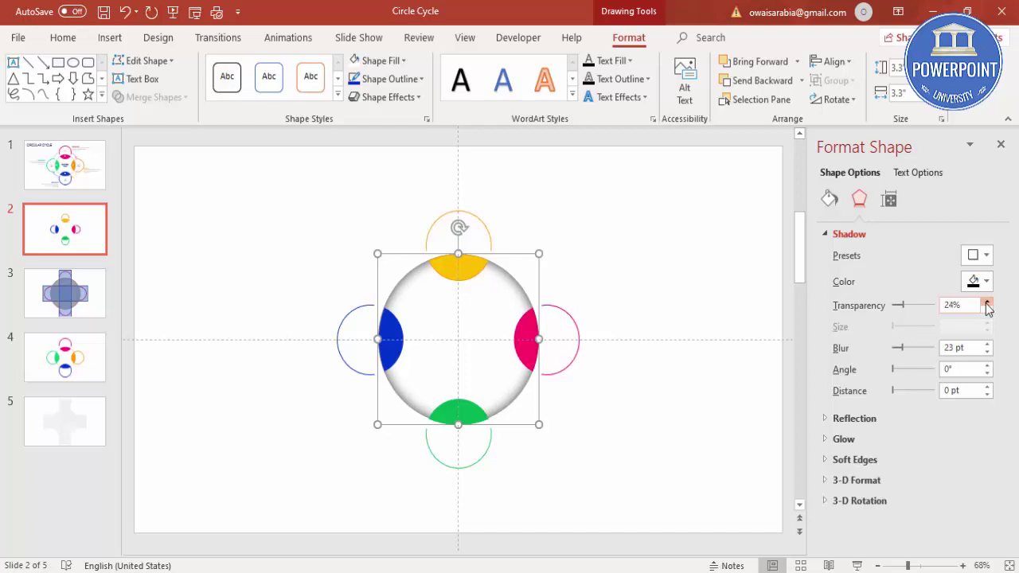
{"action": "left_click", "coordinate": [602, 269]}
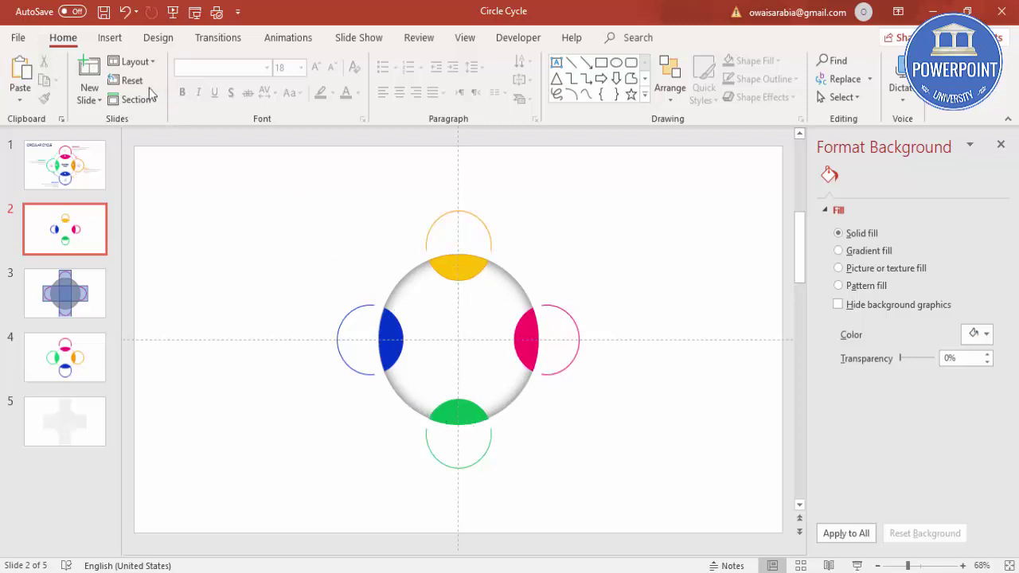
Add a text box reading 'A' upper right of the circle, with the letter centred.
{"action": "left_click", "coordinate": [110, 37]}
{"action": "left_click", "coordinate": [587, 80]}
{"action": "left_click", "coordinate": [572, 242]}
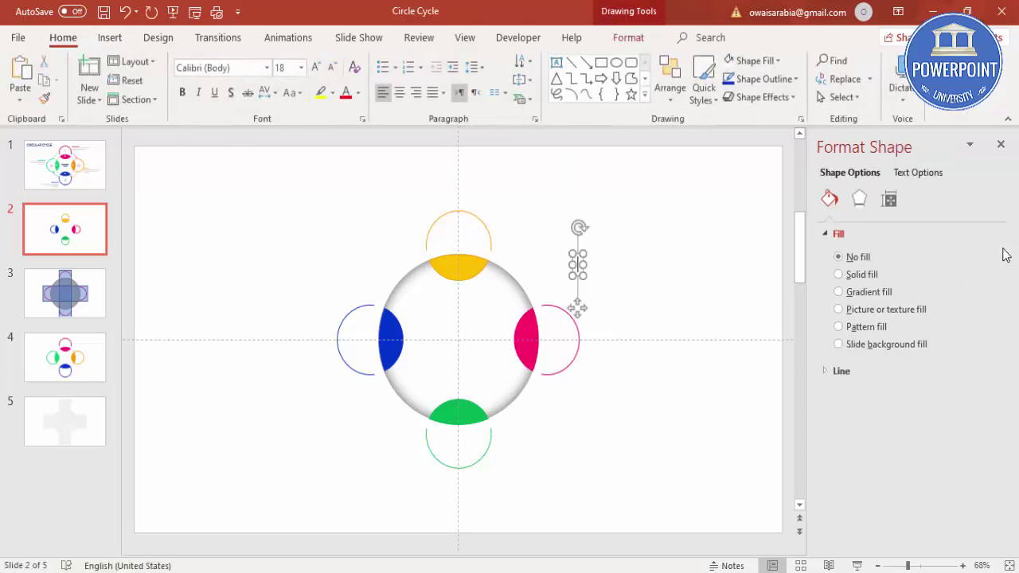
{"action": "type", "text": "A"}
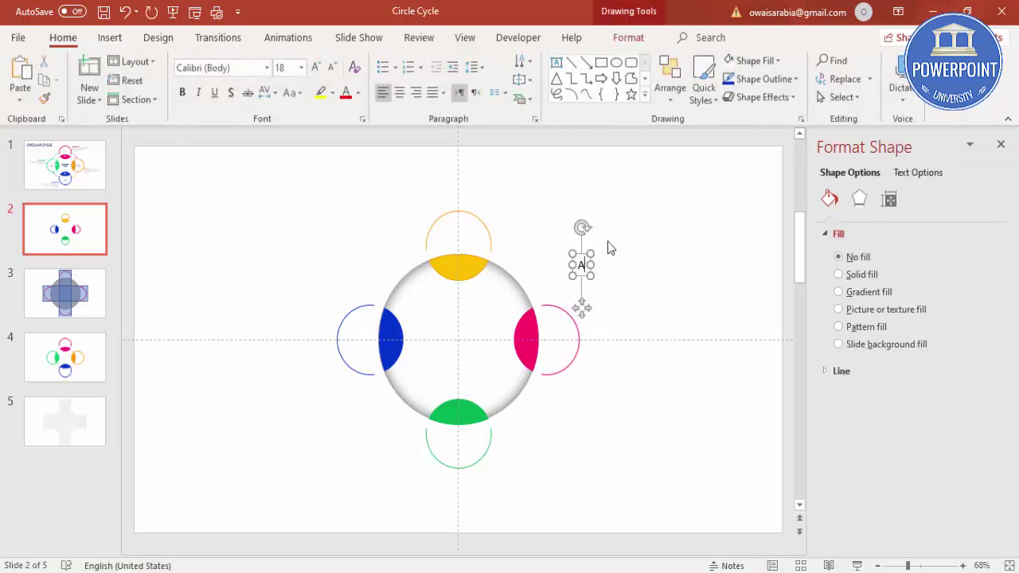
{"action": "left_click", "coordinate": [582, 254]}
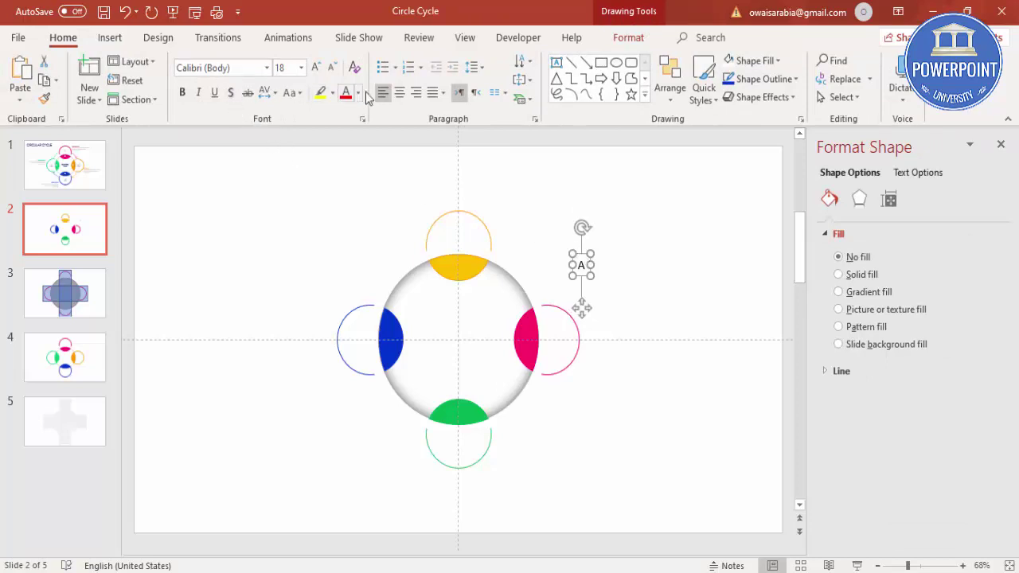
{"action": "left_click", "coordinate": [400, 93]}
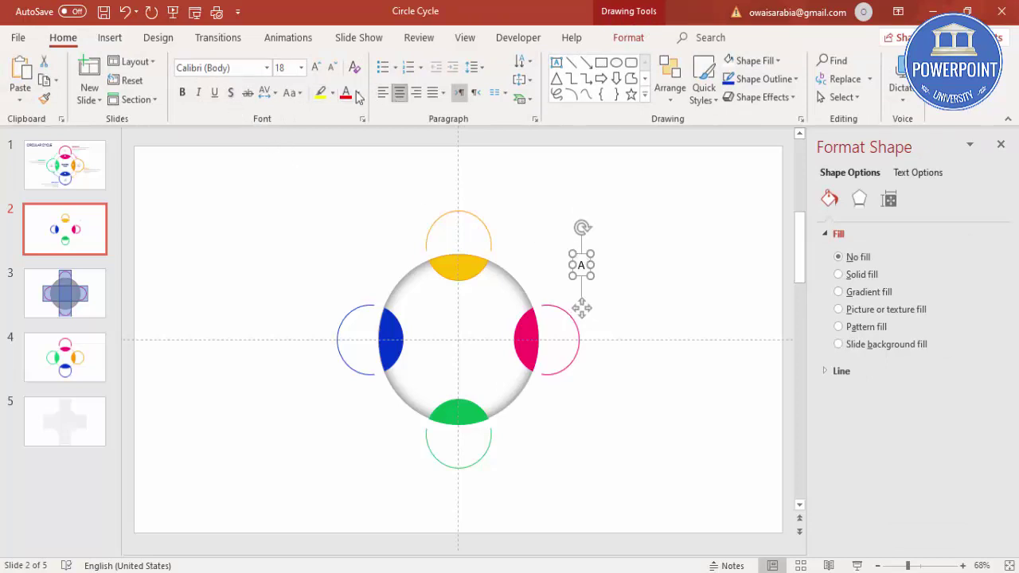
Format the A label as Century Gothic, 20 pt, bold.
{"action": "left_click", "coordinate": [243, 67]}
{"action": "type", "text": "Century Gothic"}
{"action": "key", "text": "Return"}
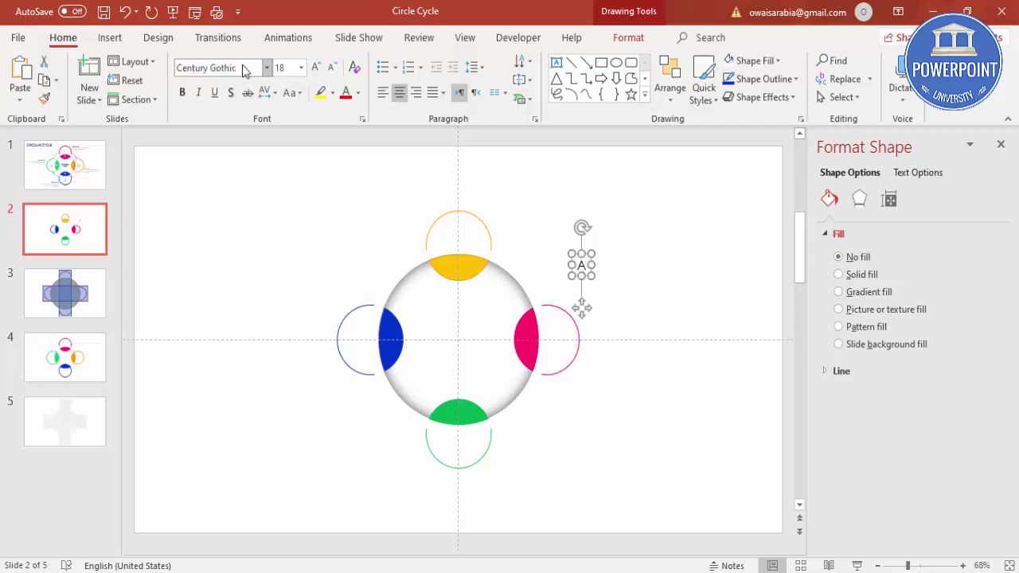
{"action": "left_click", "coordinate": [315, 67]}
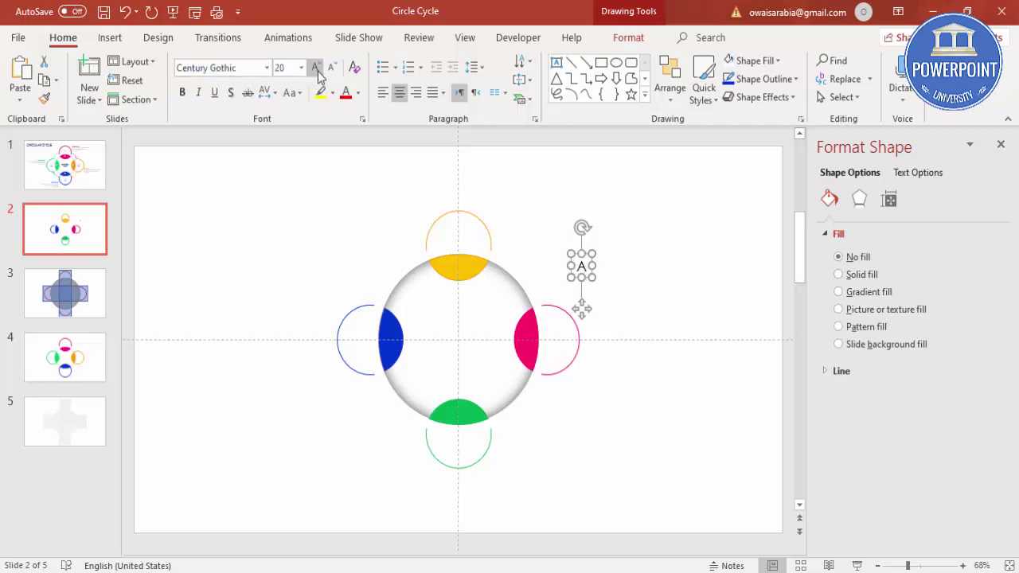
{"action": "key", "text": "ctrl+b"}
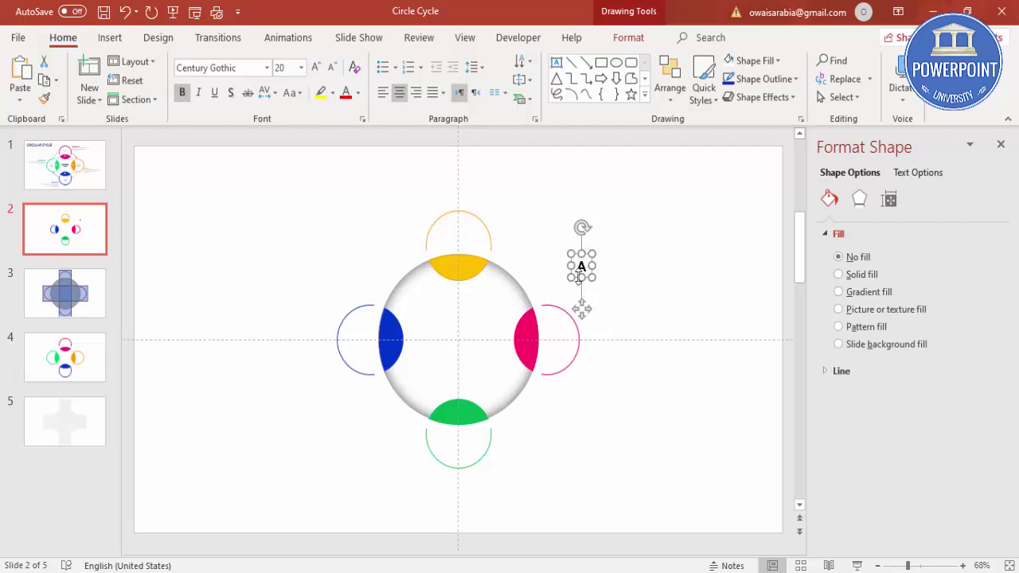
Move the A label onto the yellow segment and make it 24 pt white.
{"action": "key", "text": "ctrl+Left"}
{"action": "key", "text": "Left"}
{"action": "key", "text": "Left"}
{"action": "key", "text": "Left"}
{"action": "key", "text": "Left"}
{"action": "key", "text": "Left"}
{"action": "key", "text": "Left"}
{"action": "key", "text": "Left"}
{"action": "key", "text": "Left"}
{"action": "key", "text": "Left"}
{"action": "key", "text": "Left"}
{"action": "key", "text": "Left"}
{"action": "key", "text": "Left"}
{"action": "key", "text": "Left"}
{"action": "key", "text": "Left"}
{"action": "key", "text": "Left"}
{"action": "key", "text": "Left"}
{"action": "key", "text": "Left"}
{"action": "key", "text": "Left"}
{"action": "key", "text": "Left"}
{"action": "key", "text": "Left"}
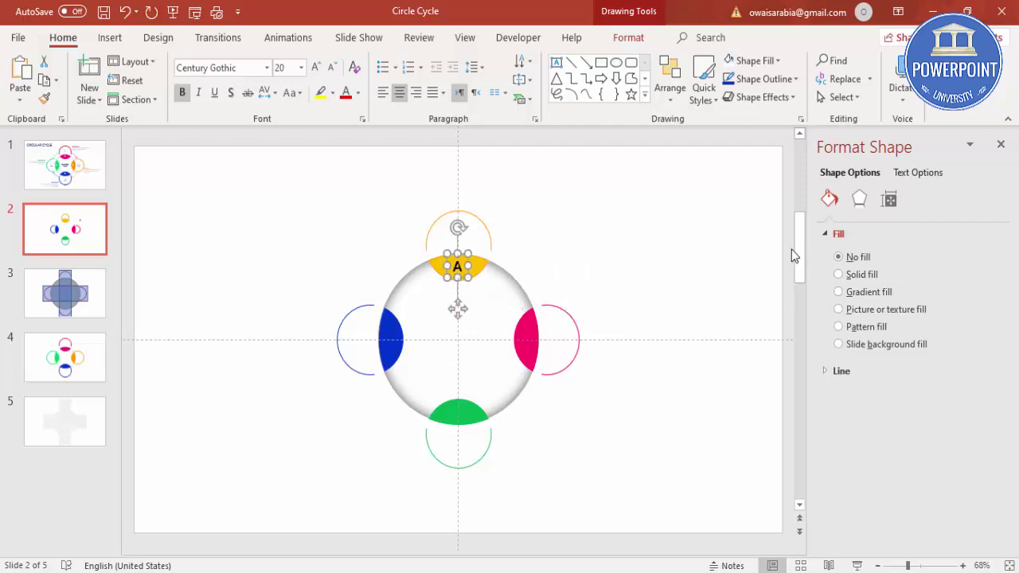
{"action": "left_click", "coordinate": [315, 67]}
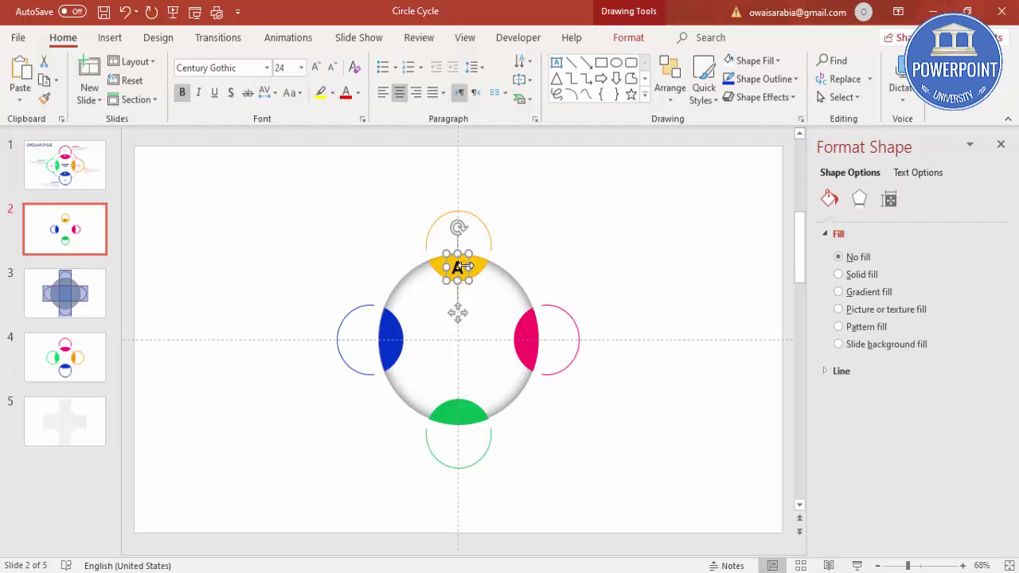
{"action": "left_click_drag", "start_coordinate": [466, 264], "coordinate": [466, 262]}
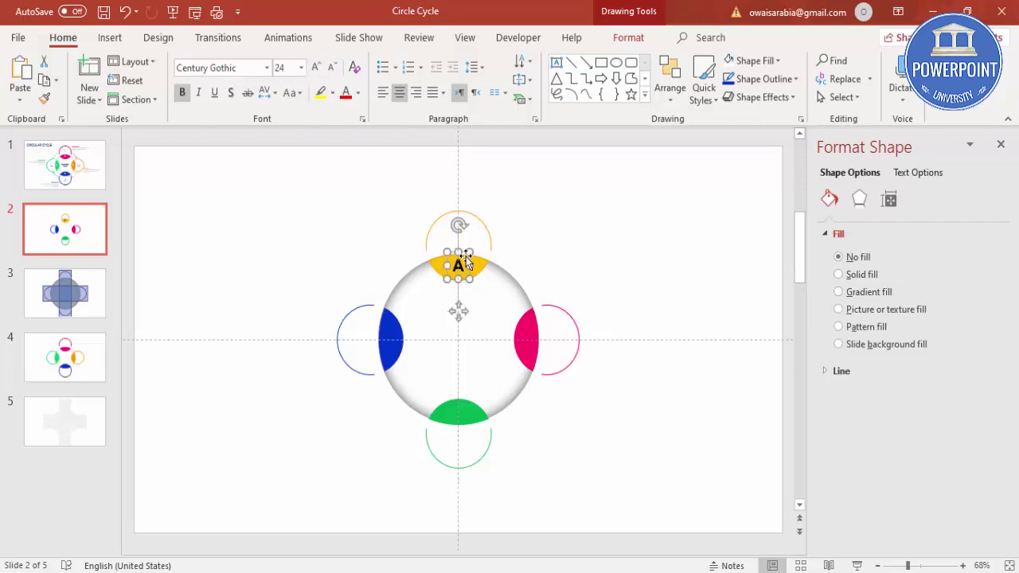
{"action": "left_click", "coordinate": [358, 93]}
{"action": "left_click", "coordinate": [345, 128]}
Copy the label onto the pink segment and change it to B.
{"action": "key", "text": "ctrl+d"}
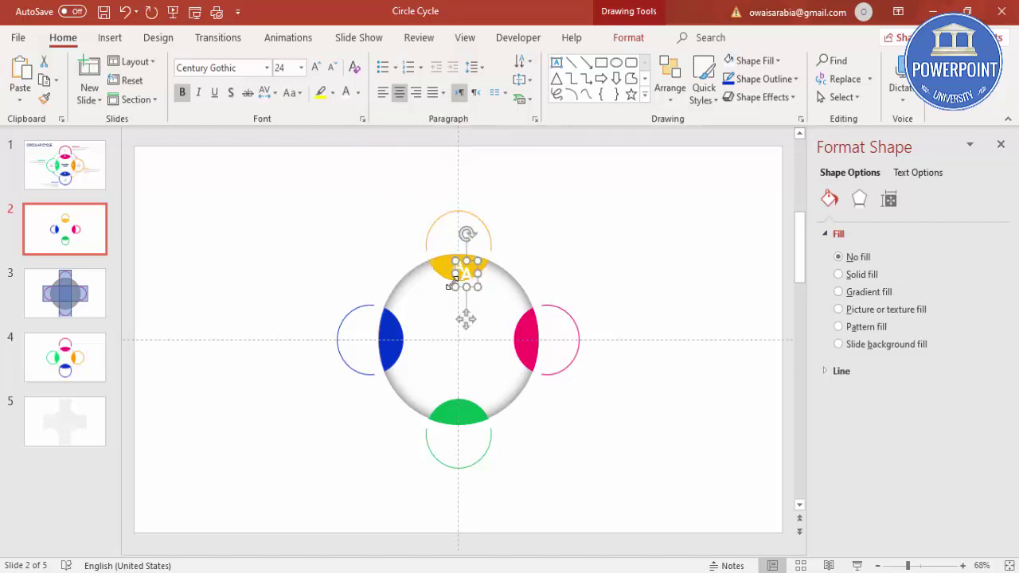
{"action": "left_click_drag", "start_coordinate": [451, 284], "coordinate": [514, 343]}
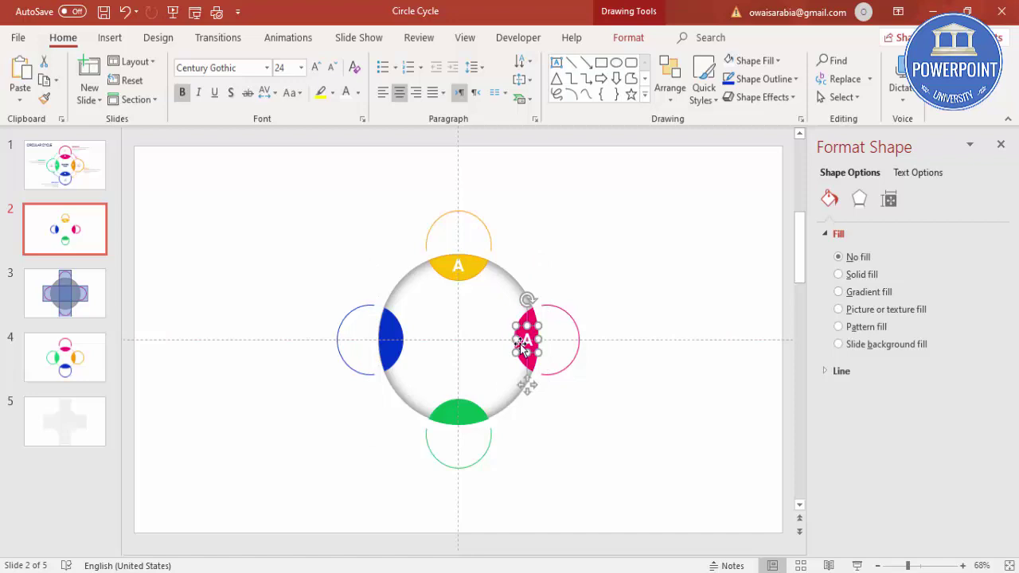
{"action": "left_click", "coordinate": [527, 341]}
{"action": "key", "text": "BackSpace"}
{"action": "type", "text": "B"}
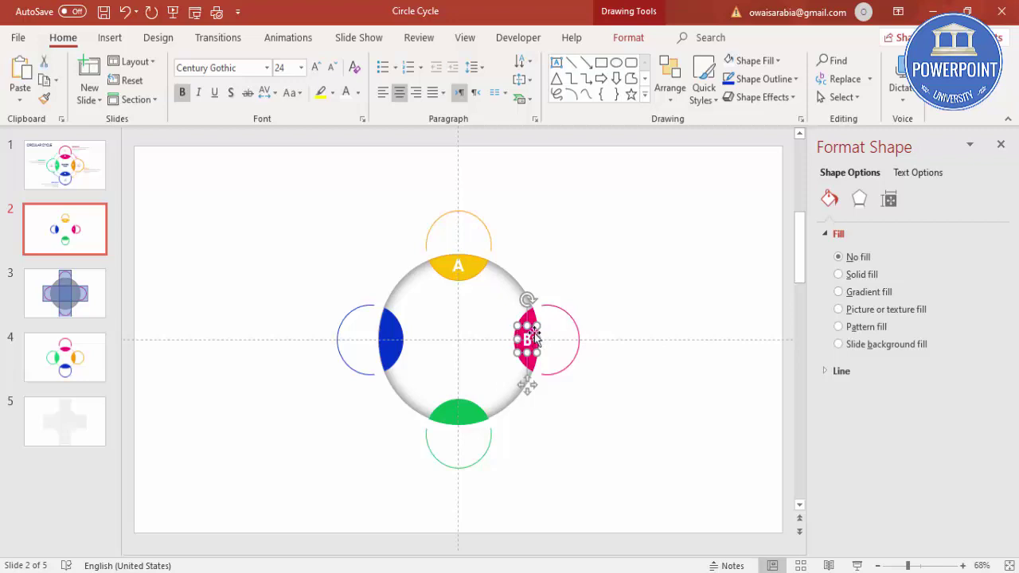
Add label copies reading C on the green segment and D on the blue segment.
{"action": "left_click_drag", "start_coordinate": [532, 330], "coordinate": [460, 409]}
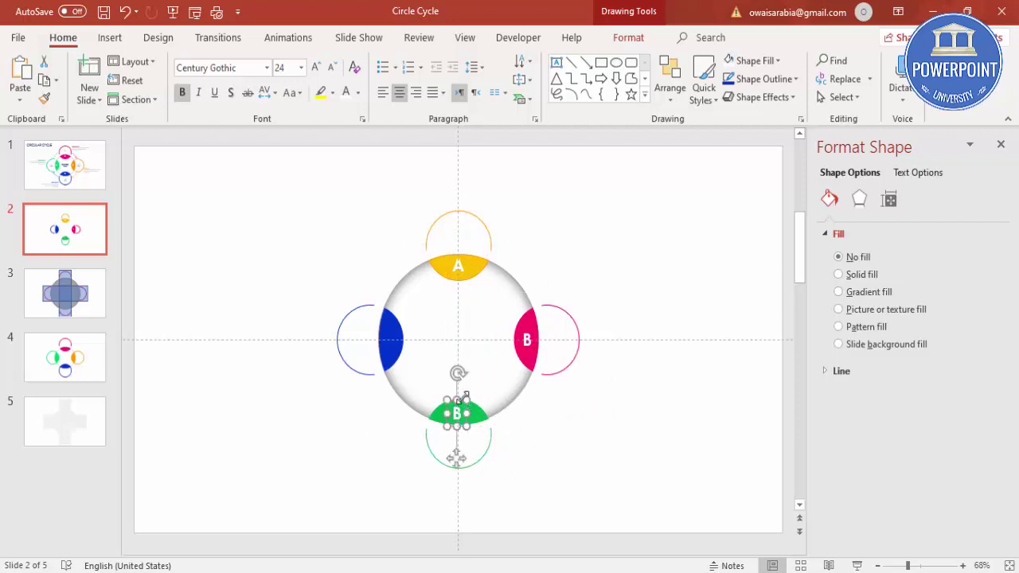
{"action": "left_click", "coordinate": [462, 418]}
{"action": "key", "text": "BackSpace"}
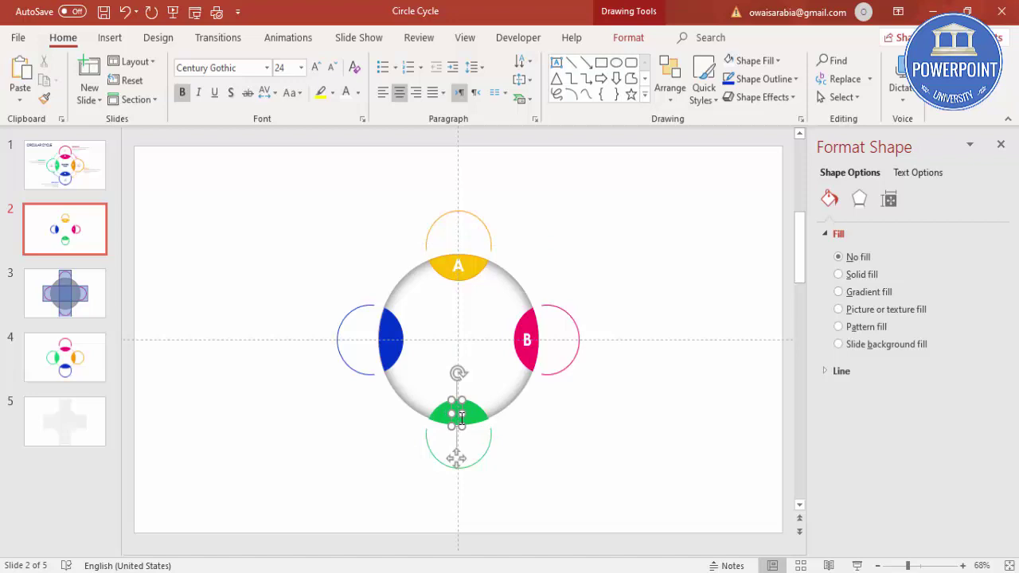
{"action": "type", "text": "C"}
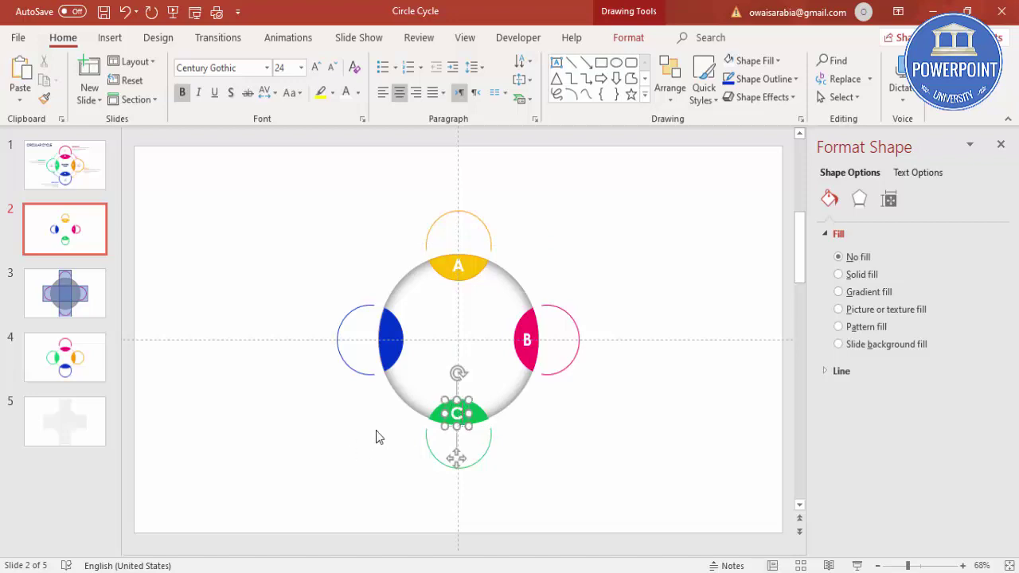
{"action": "left_click", "coordinate": [472, 410]}
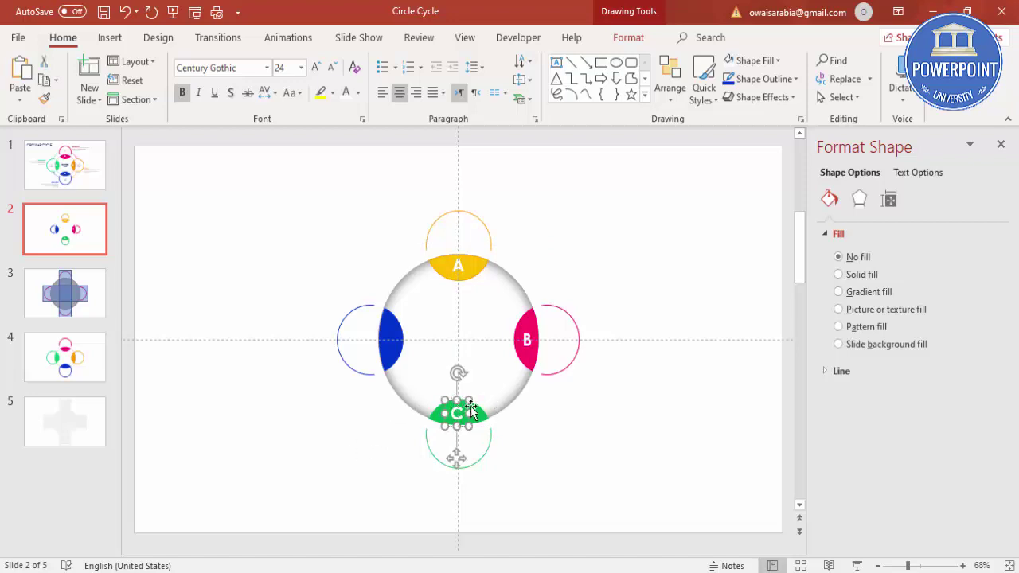
{"action": "key", "text": "Tab"}
{"action": "key", "text": "Escape"}
{"action": "left_click_drag", "start_coordinate": [380, 367], "coordinate": [402, 335]}
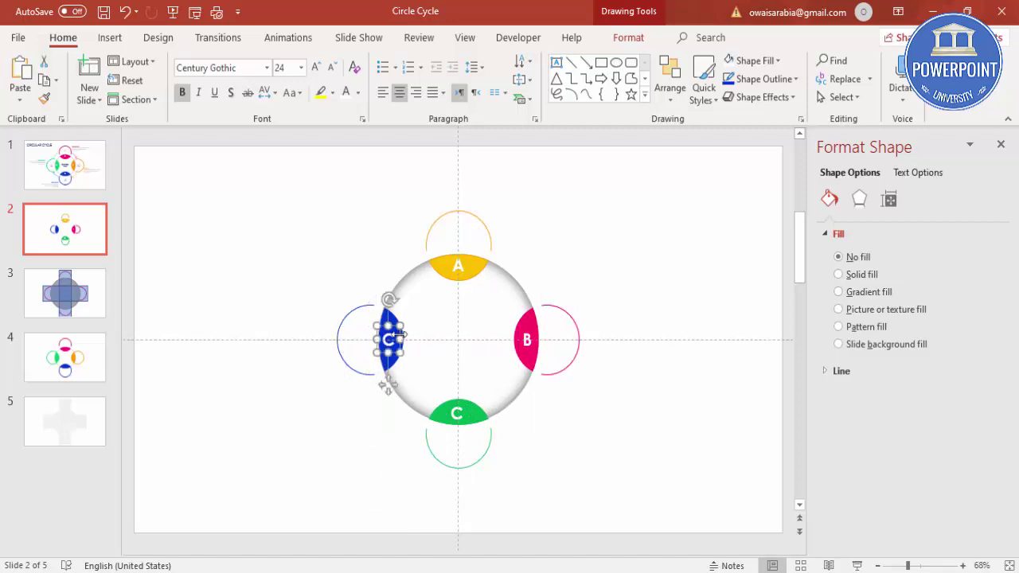
{"action": "type", "text": "D"}
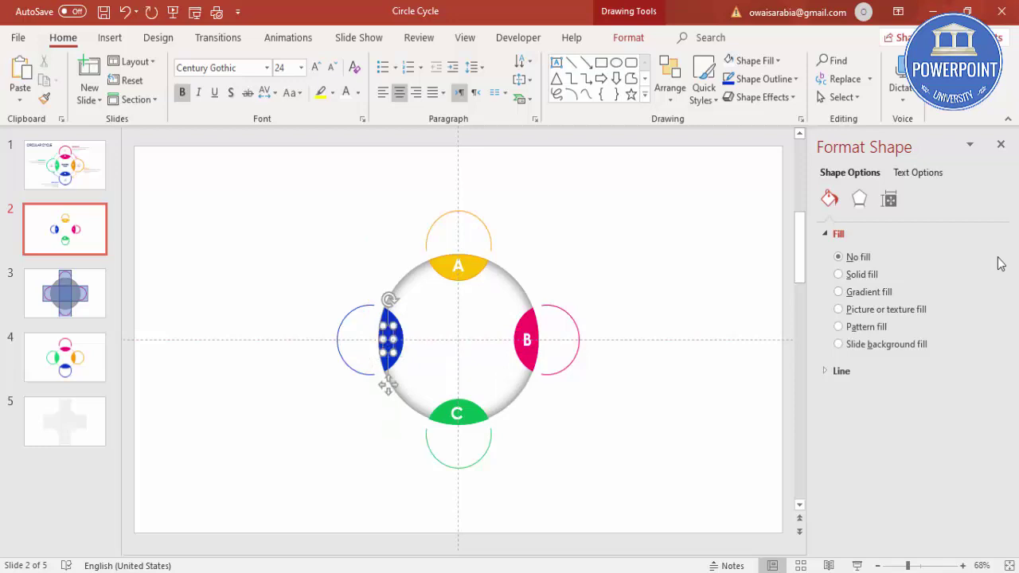
{"action": "left_click", "coordinate": [589, 250]}
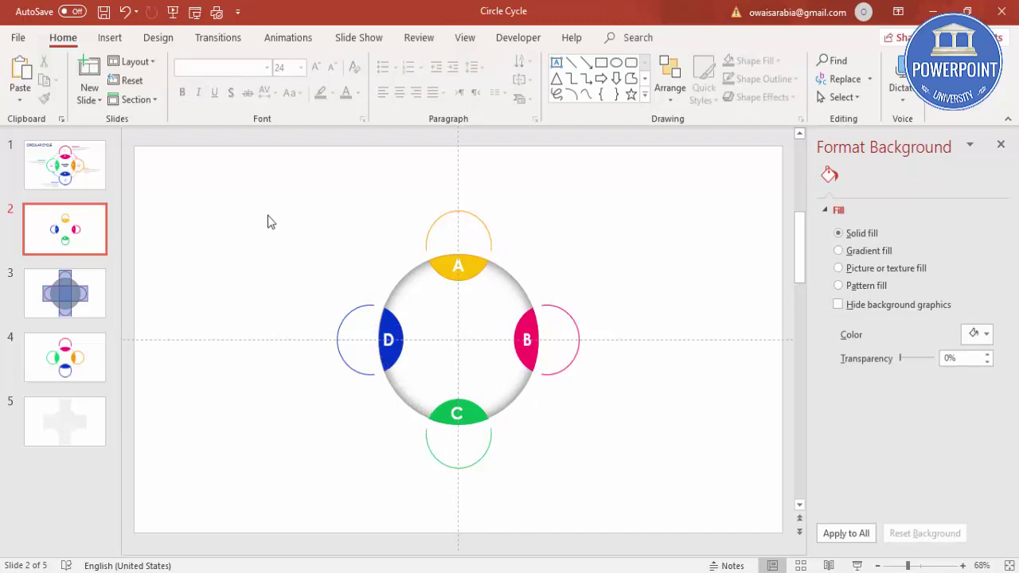
Draw a short diagonal straight line between segments A and B.
{"action": "left_click", "coordinate": [110, 38]}
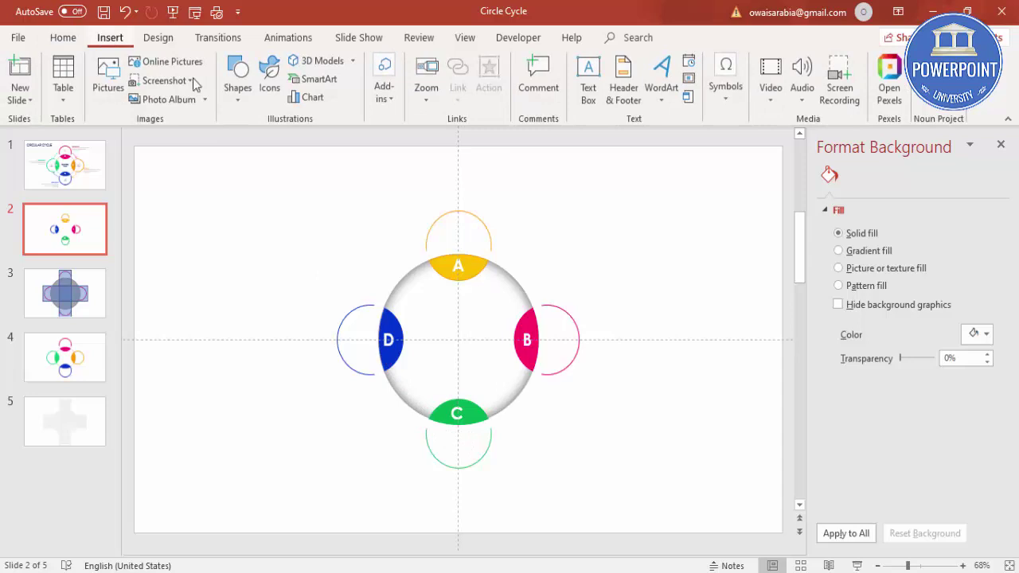
{"action": "left_click", "coordinate": [238, 88]}
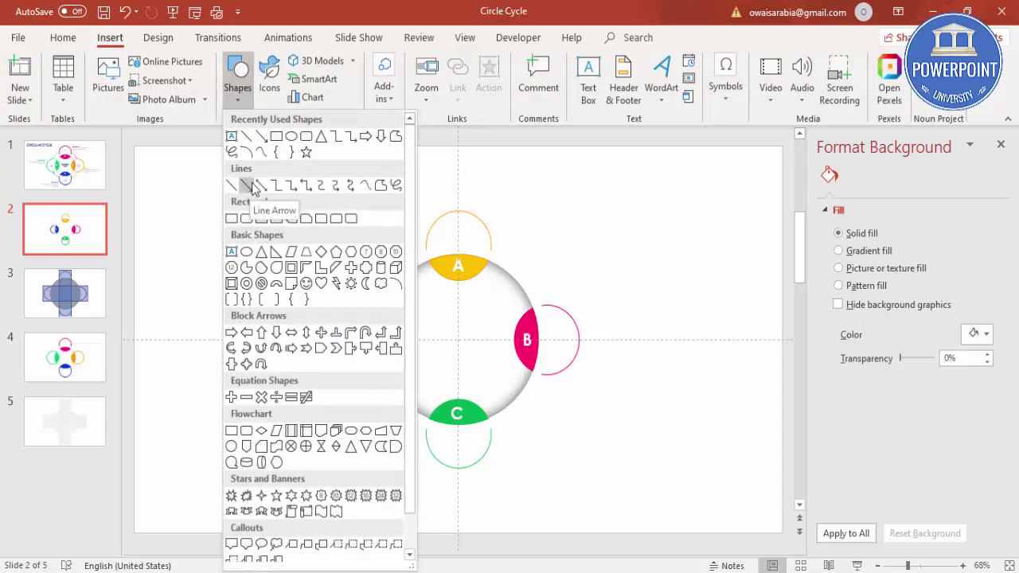
{"action": "left_click", "coordinate": [246, 190]}
{"action": "left_click_drag", "start_coordinate": [506, 240], "coordinate": [536, 265]}
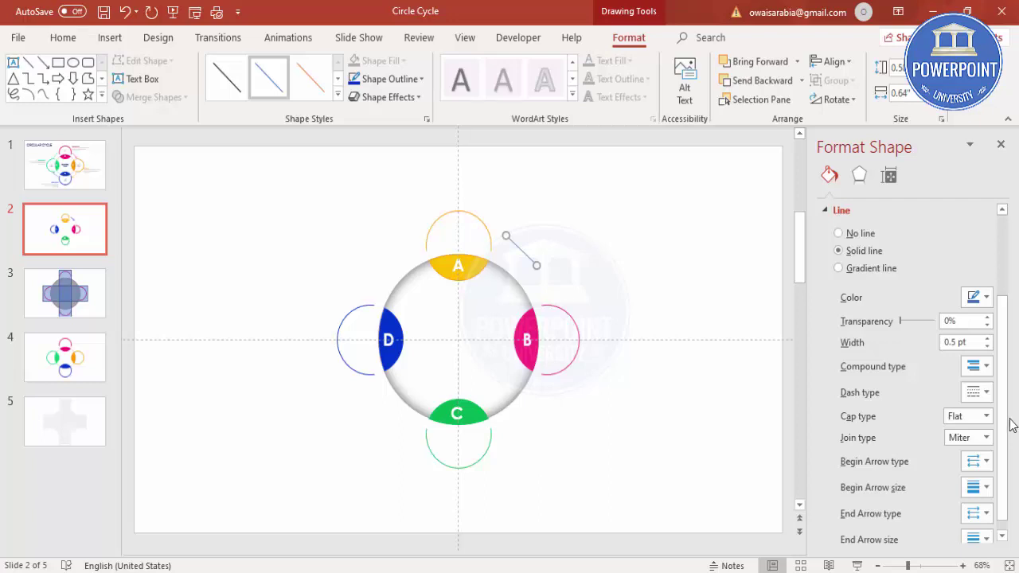
Give the line the largest end arrowhead and a 3 pt weight.
{"action": "scroll", "coordinate": [1004, 431], "scroll_direction": "down", "scroll_amount": 1}
{"action": "left_click", "coordinate": [979, 448]}
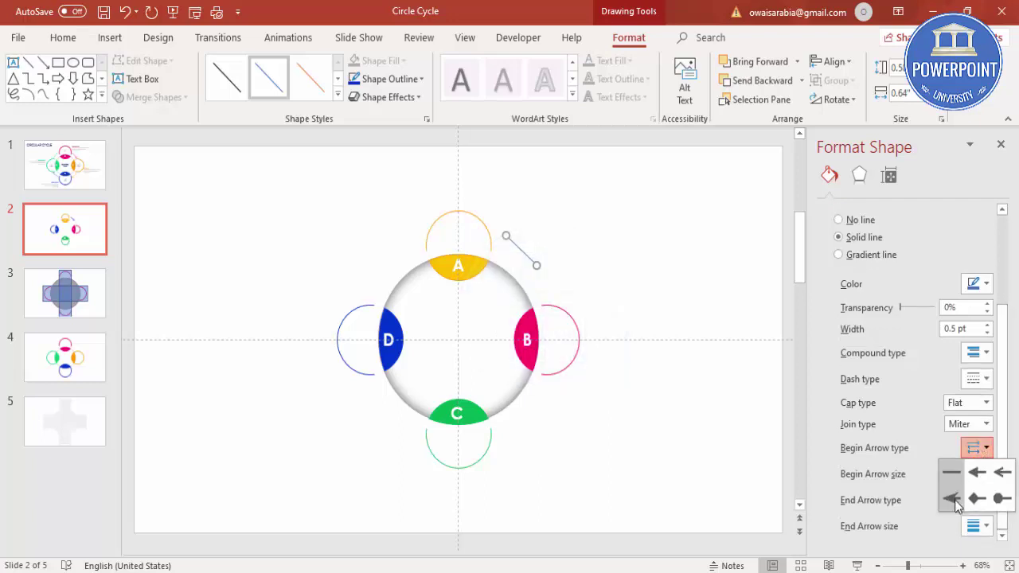
{"action": "left_click", "coordinate": [1007, 451]}
{"action": "left_click", "coordinate": [984, 500]}
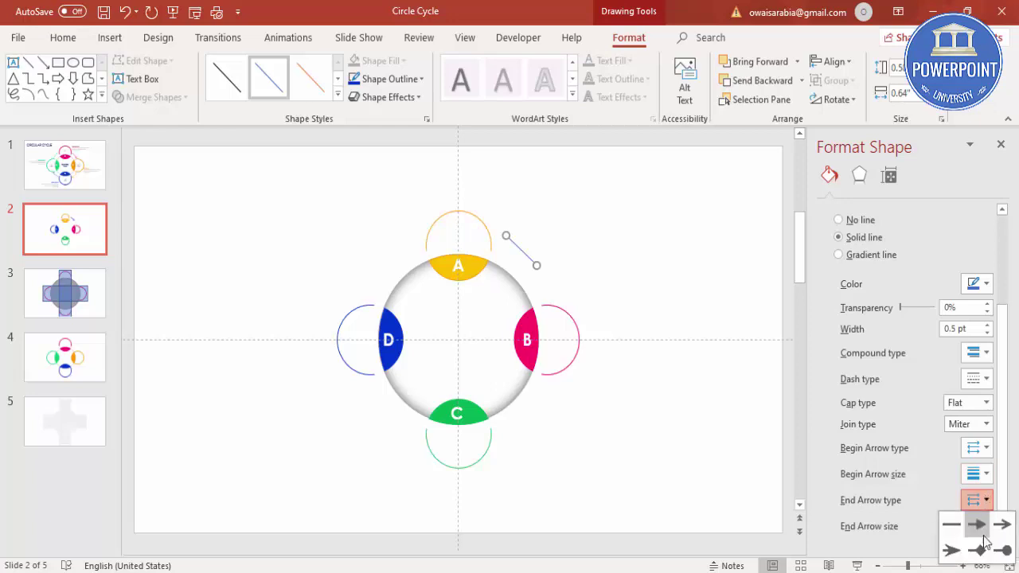
{"action": "left_click", "coordinate": [976, 523]}
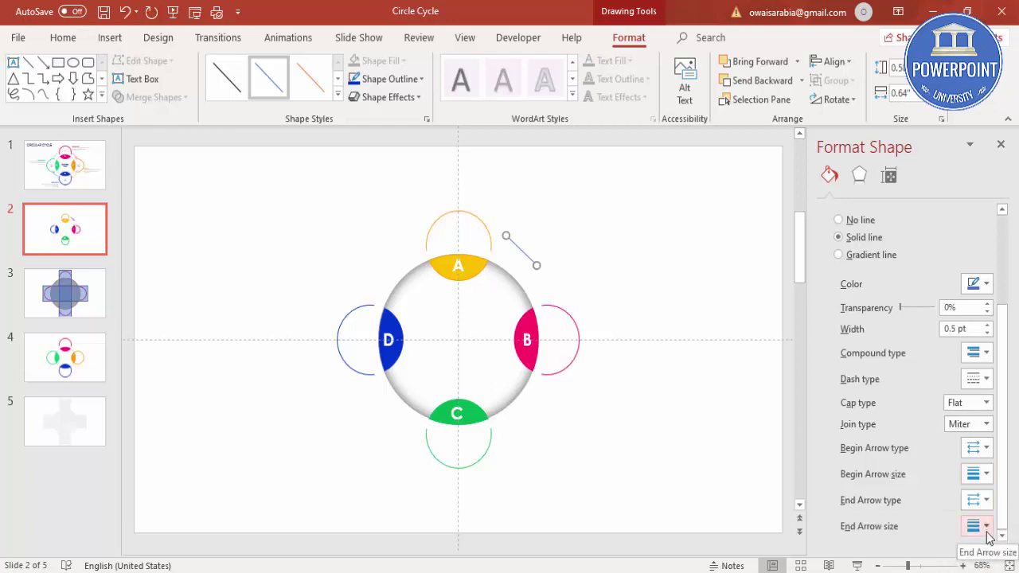
{"action": "left_click", "coordinate": [989, 527]}
{"action": "left_click", "coordinate": [1002, 500]}
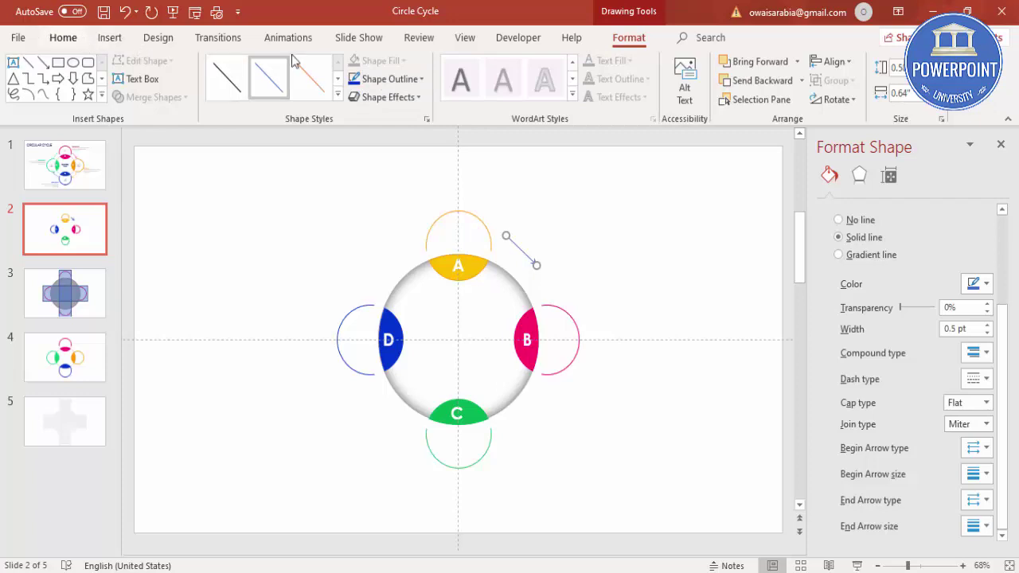
{"action": "left_click", "coordinate": [404, 83]}
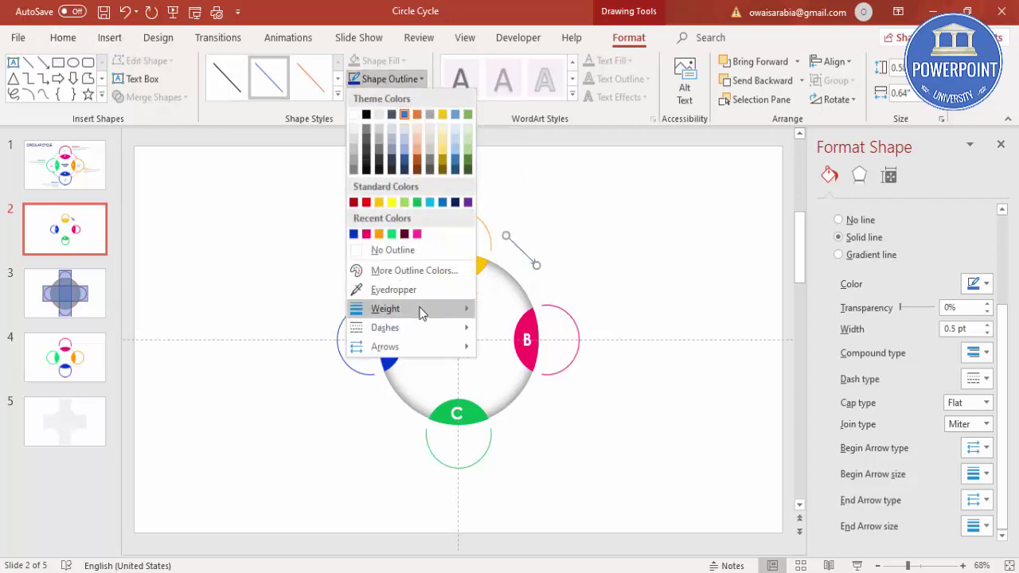
{"action": "mouse_move", "coordinate": [420, 309]}
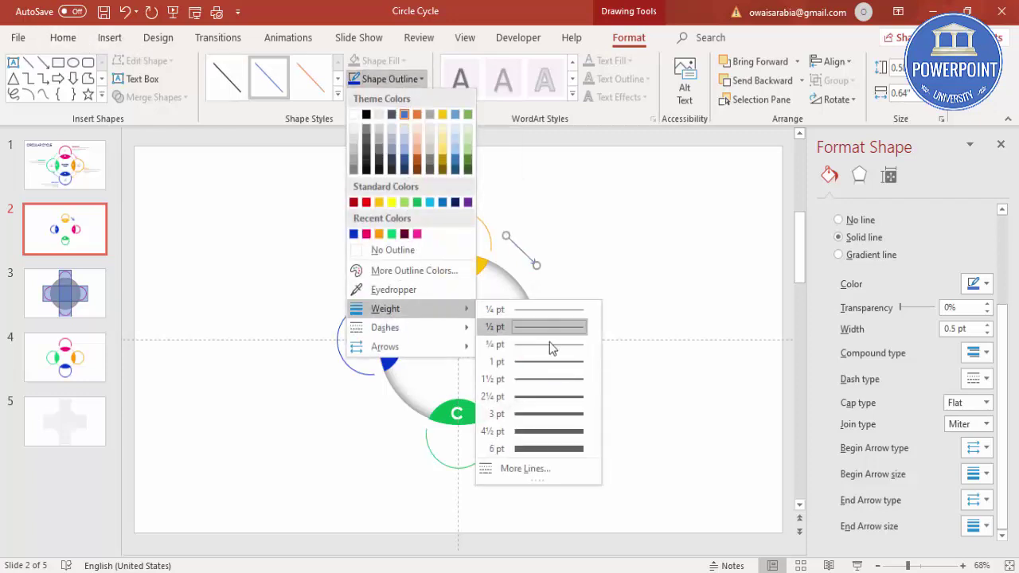
{"action": "left_click", "coordinate": [555, 414]}
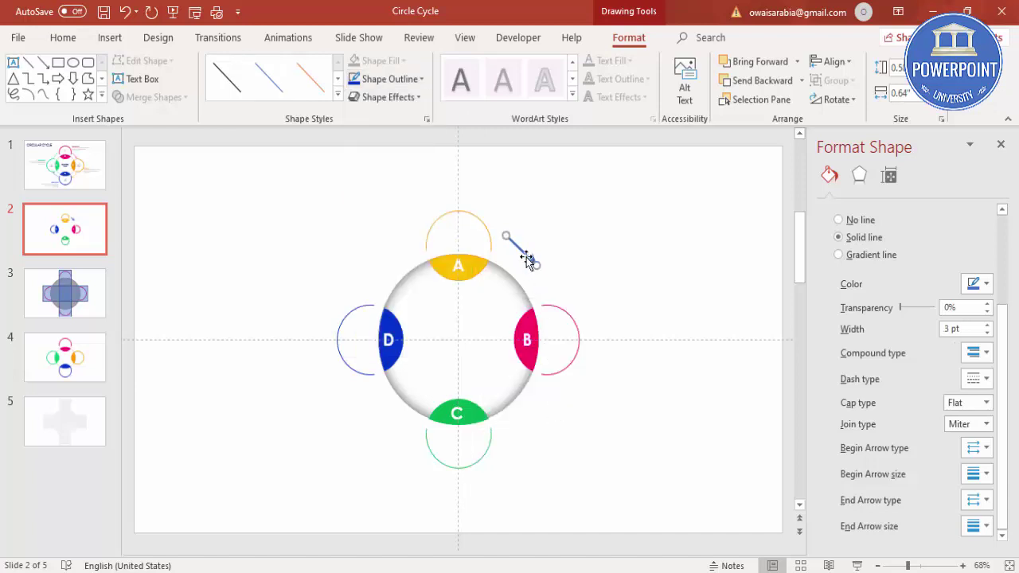
Nudge the first arrow into place and copy it down between B and C.
{"action": "left_click_drag", "start_coordinate": [524, 271], "coordinate": [527, 276]}
{"action": "left_click_drag", "start_coordinate": [536, 313], "coordinate": [535, 419]}
{"action": "left_click_drag", "start_coordinate": [535, 420], "coordinate": [531, 408]}
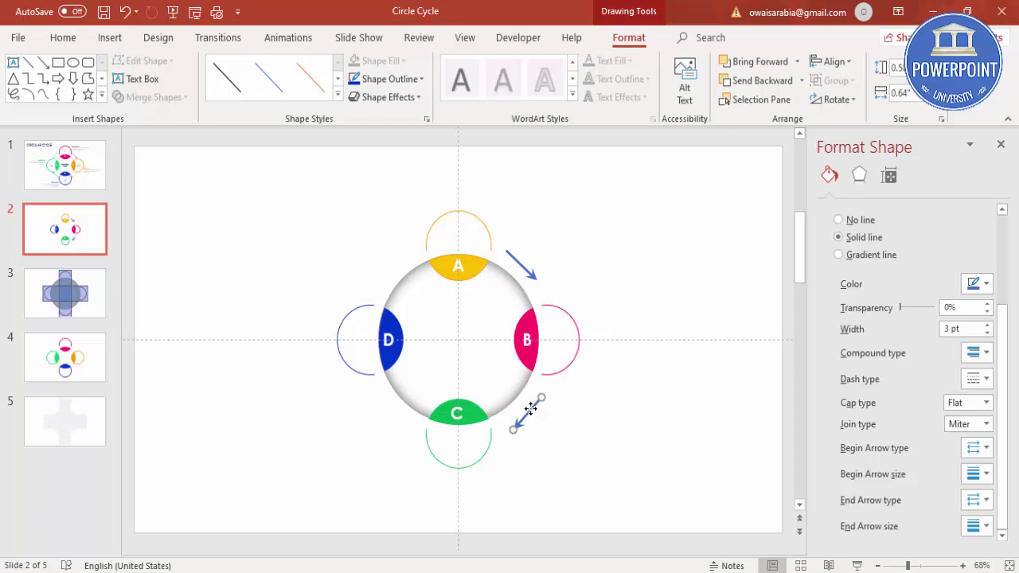
Add rotated arrow copies between C and D (up-left) and between D and A (up-right).
{"action": "key", "text": "ctrl+d"}
{"action": "left_click_drag", "start_coordinate": [528, 513], "coordinate": [382, 365]}
{"action": "scroll", "coordinate": [388, 381], "scroll_direction": "up", "scroll_amount": 1}
{"action": "key", "text": "alt+Right"}
{"action": "key", "text": "alt+Right"}
{"action": "key", "text": "alt+Right"}
{"action": "key", "text": "alt+Right"}
{"action": "key", "text": "alt+Right"}
{"action": "key", "text": "alt+Right"}
{"action": "left_click_drag", "start_coordinate": [390, 426], "coordinate": [385, 406]}
{"action": "key", "text": "ctrl+d"}
{"action": "key", "text": "alt+Right"}
{"action": "key", "text": "alt+Right"}
{"action": "key", "text": "alt+Right"}
{"action": "key", "text": "alt+Right"}
{"action": "key", "text": "alt+Right"}
{"action": "key", "text": "alt+Right"}
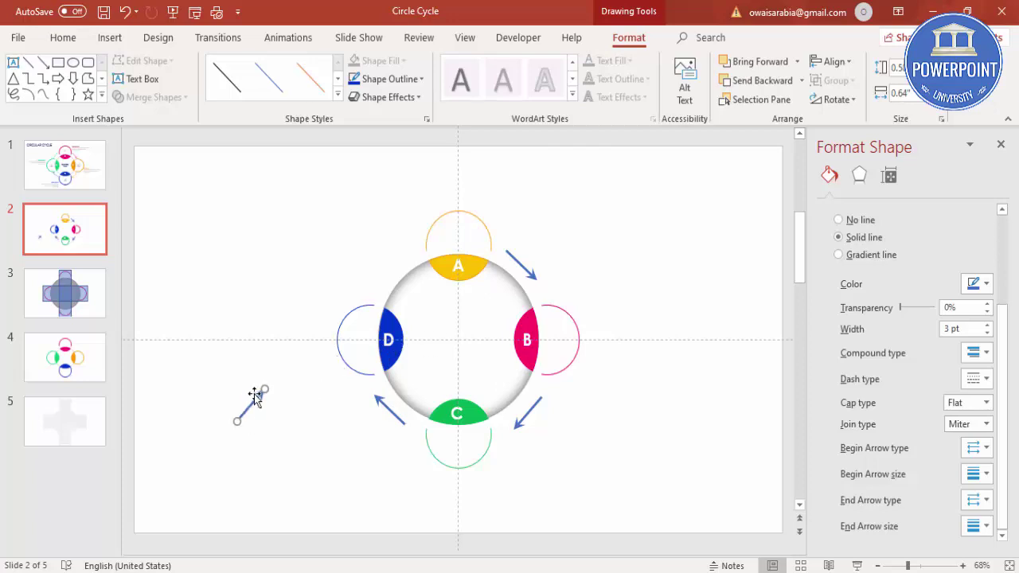
{"action": "left_click_drag", "start_coordinate": [246, 410], "coordinate": [386, 277]}
{"action": "left_click", "coordinate": [663, 281]}
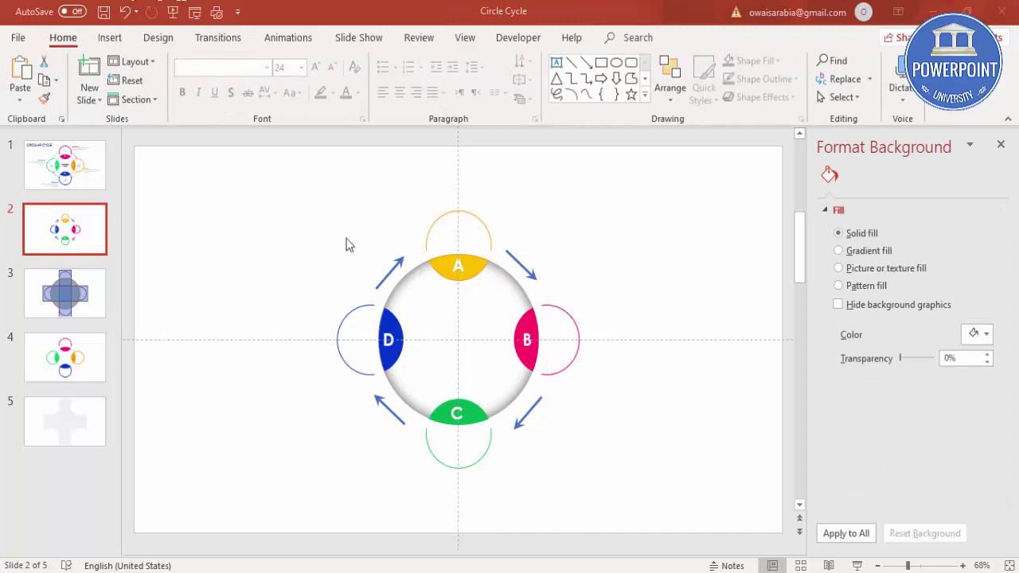
Group all shapes of the cycle diagram and enlarge the group.
{"action": "mouse_move", "coordinate": [277, 189]}
{"action": "left_mouse_down"}
{"action": "mouse_move", "coordinate": [648, 517]}
{"action": "mouse_move", "coordinate": [641, 477]}
{"action": "left_mouse_up"}
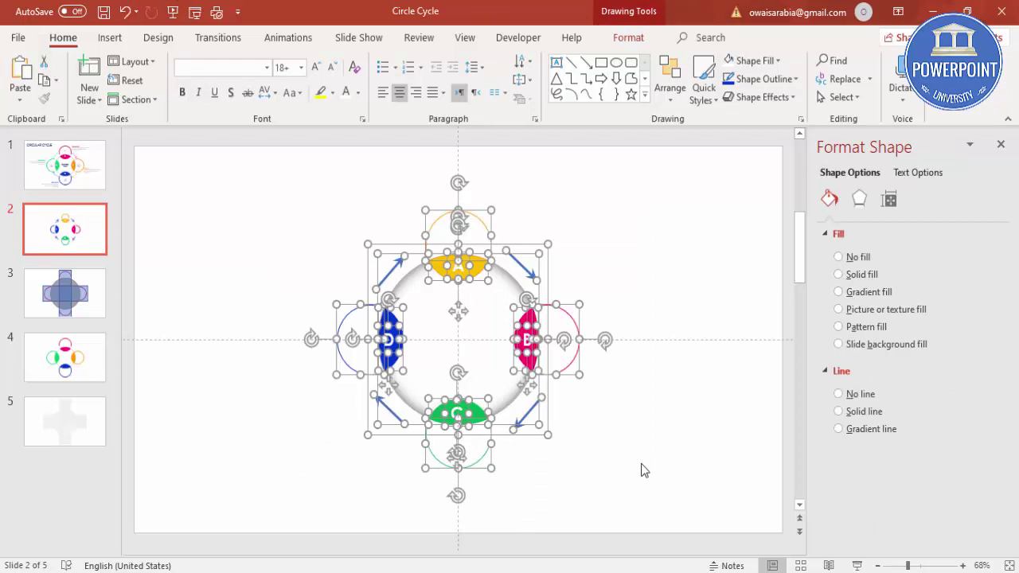
{"action": "key", "text": "ctrl+g"}
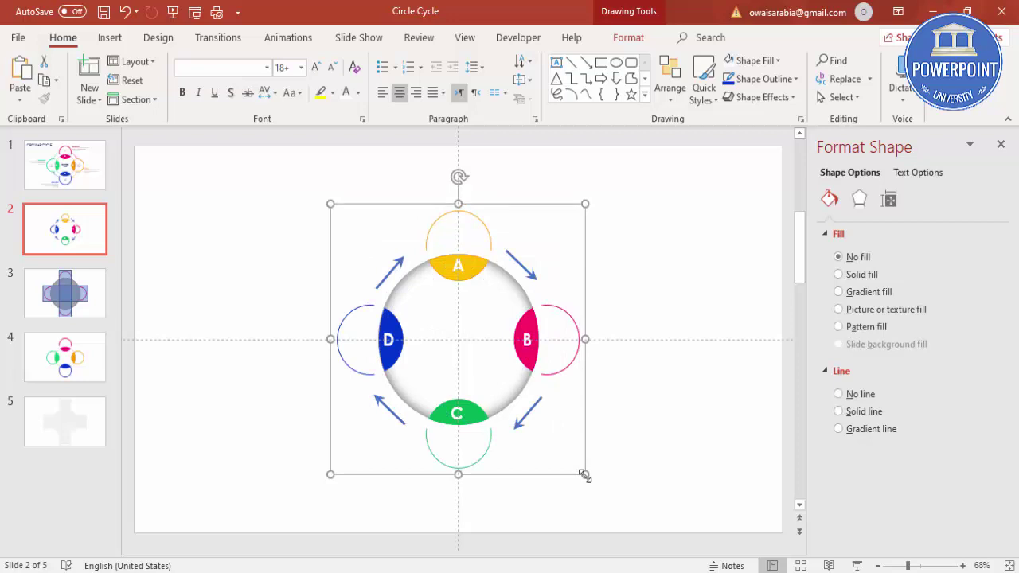
{"action": "left_click_drag", "start_coordinate": [585, 475], "coordinate": [617, 497]}
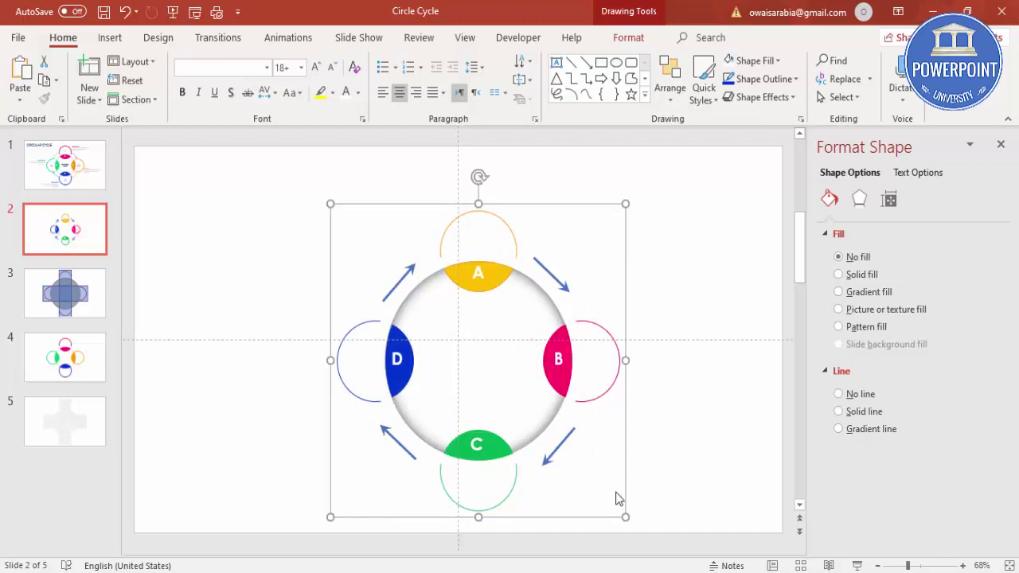
Align the diagram center and middle on the slide, then ungroup its shapes.
{"action": "left_click", "coordinate": [640, 37]}
{"action": "left_click", "coordinate": [831, 62]}
{"action": "left_click", "coordinate": [855, 99]}
{"action": "left_click", "coordinate": [832, 61]}
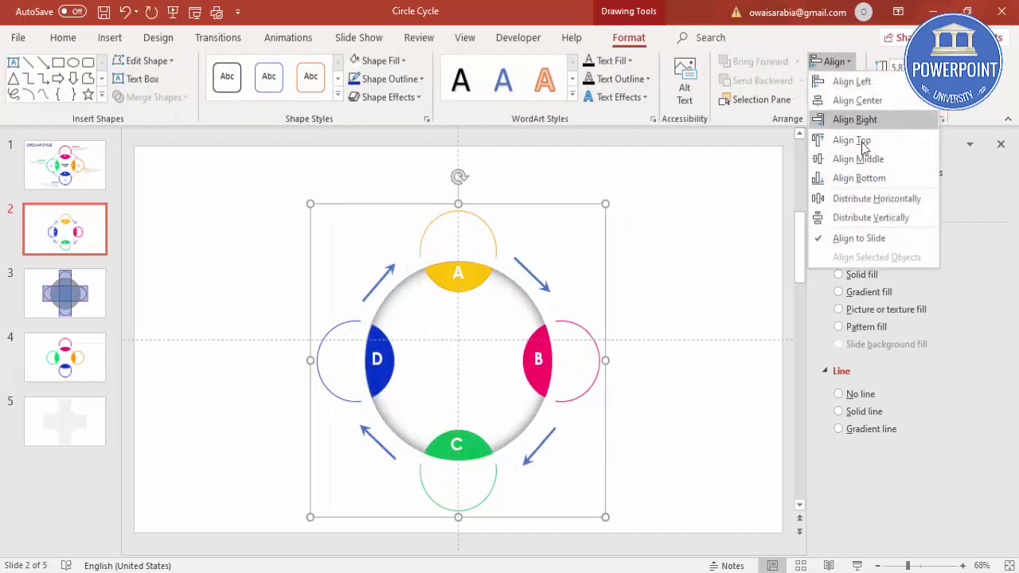
{"action": "left_click", "coordinate": [866, 160]}
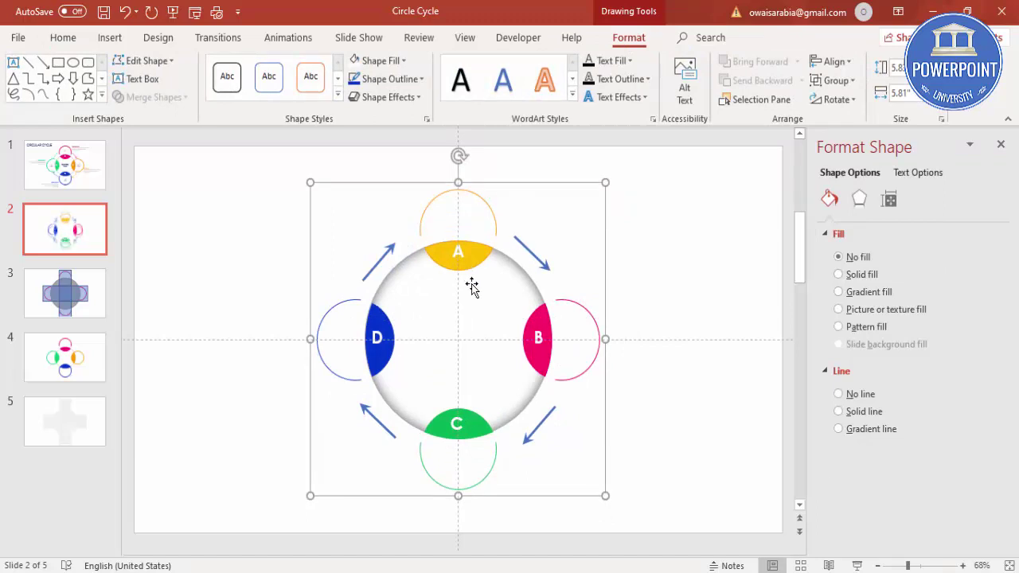
{"action": "right_click", "coordinate": [604, 288]}
{"action": "mouse_move", "coordinate": [685, 376]}
{"action": "left_click", "coordinate": [760, 416]}
{"action": "left_click", "coordinate": [706, 296]}
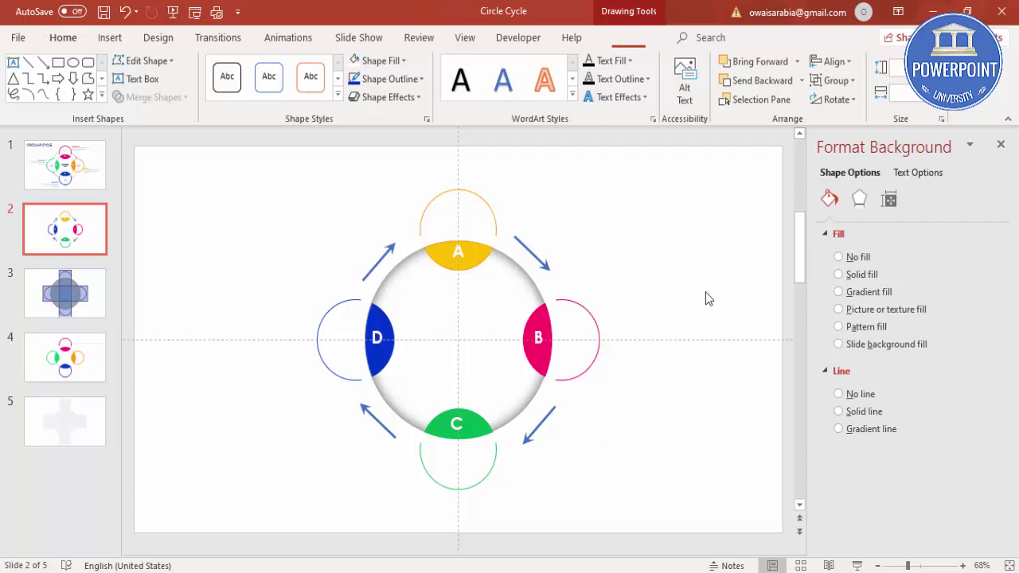